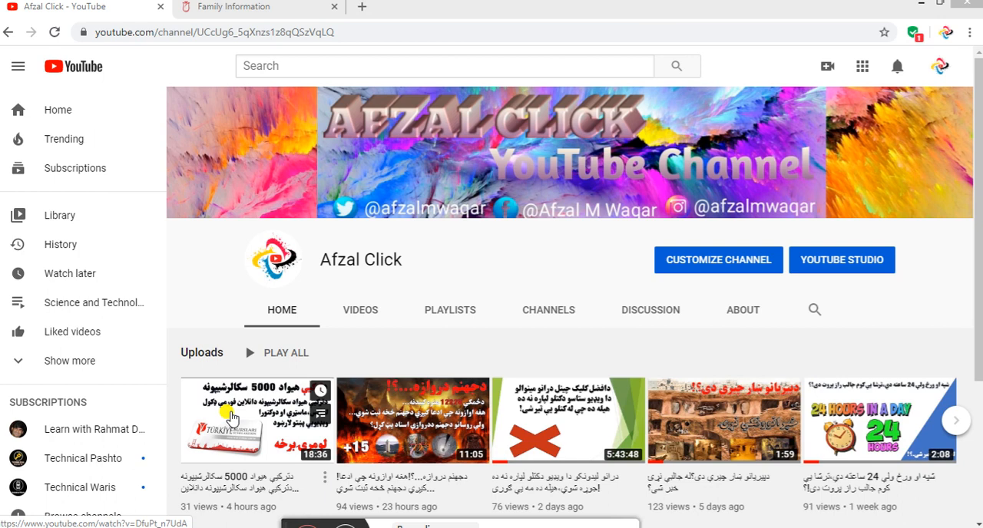
# Open the Contact Info (Current) form of the scholarship application and set the country to Afghanistan
pyautogui.click(218, 10)
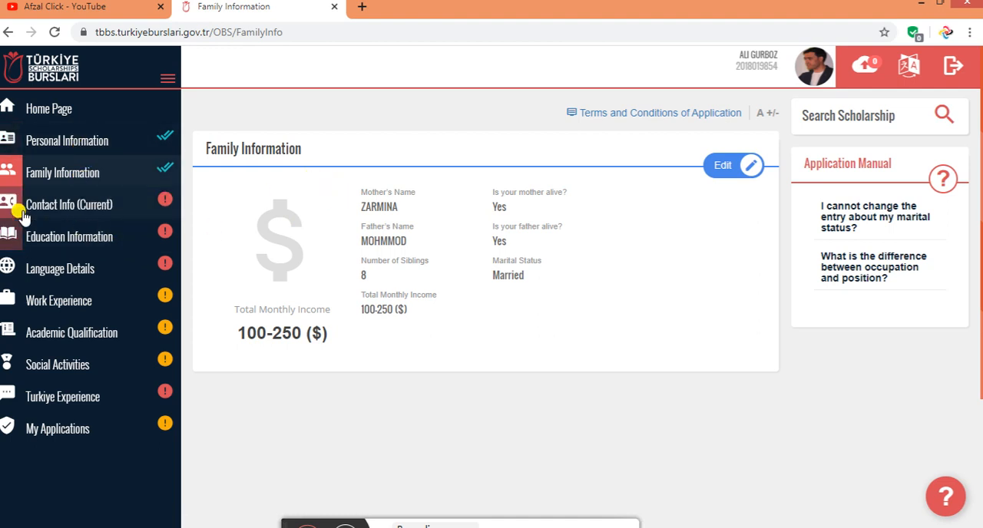
pyautogui.click(75, 213)
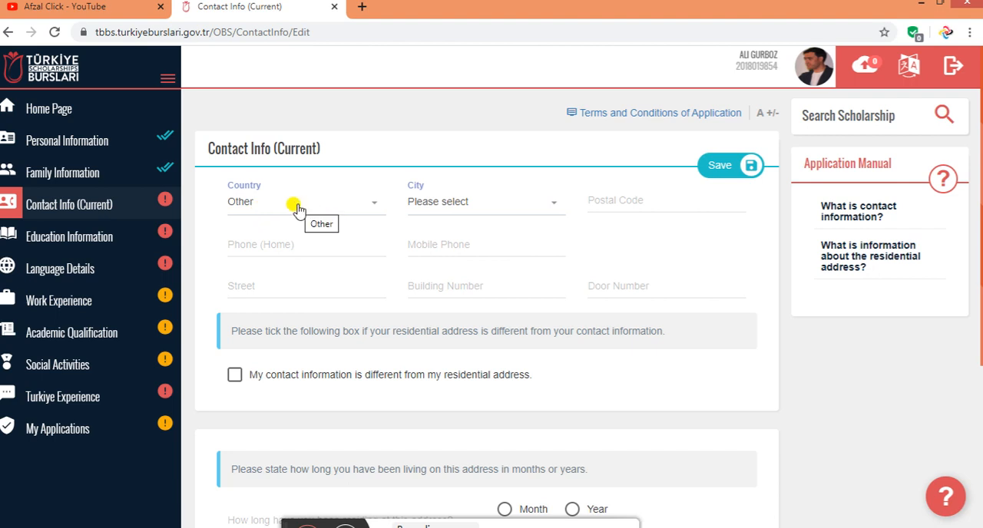
pyautogui.click(252, 207)
pyautogui.scroll(-3, 265, 284)
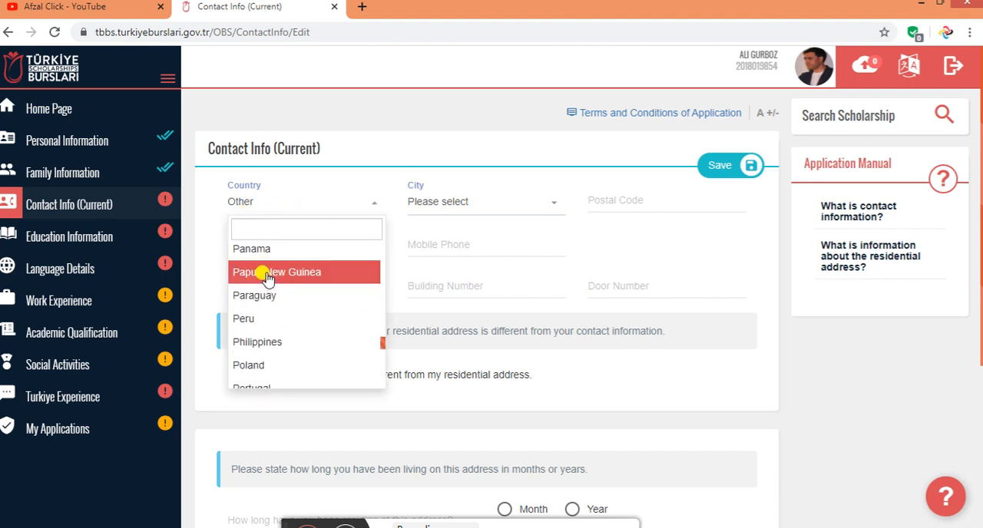
pyautogui.write('afg')
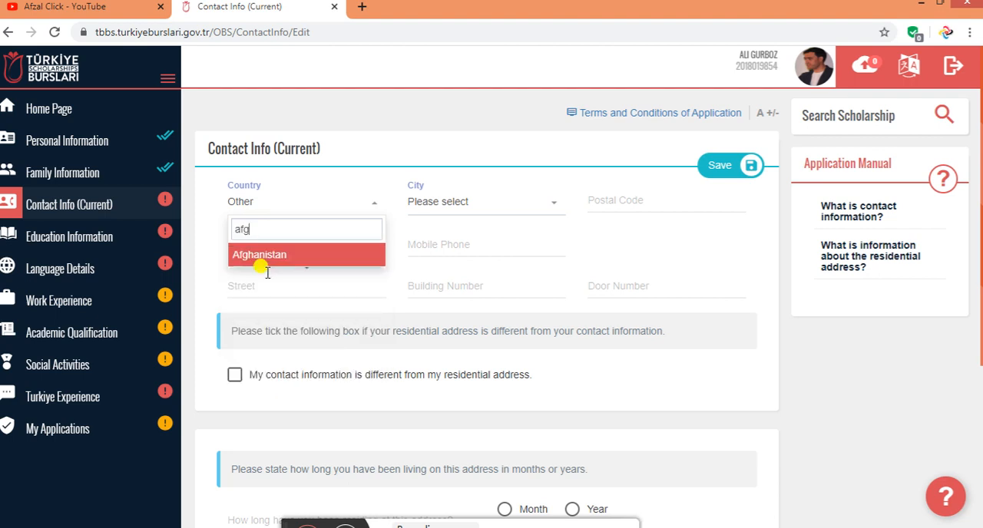
pyautogui.click(358, 254)
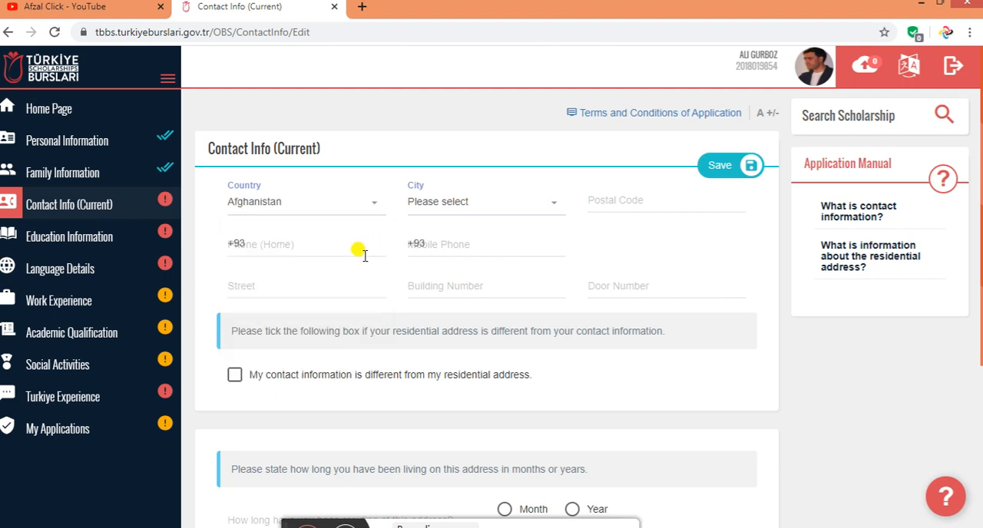
# Set the city in the current contact information to Khost
pyautogui.click(474, 205)
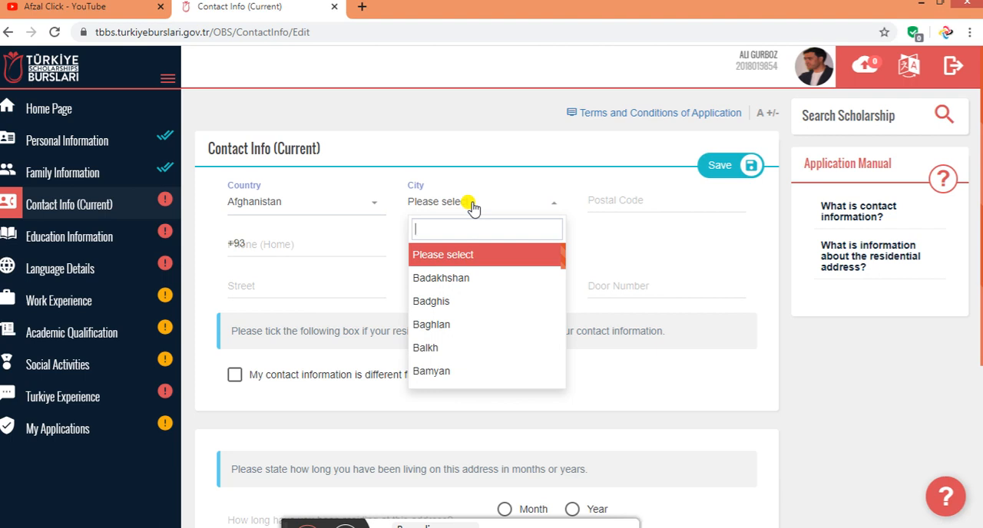
pyautogui.write('kho')
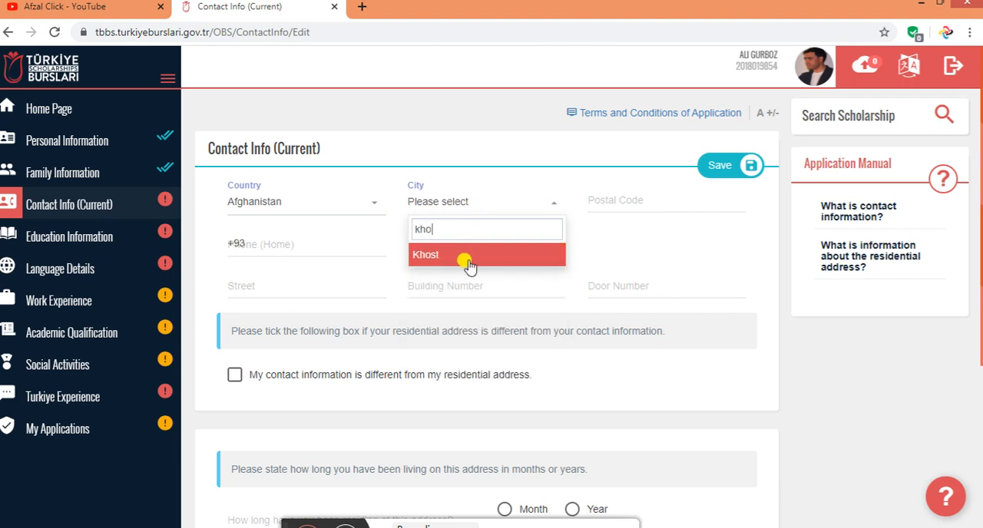
pyautogui.click(469, 261)
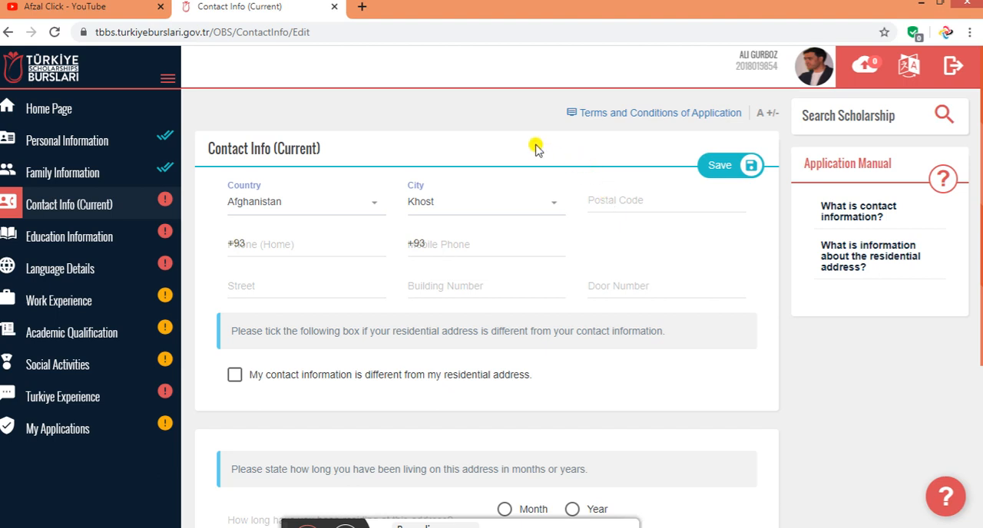
# Search Google in a new tab for "khost postal code" and highlight the first postcode in the result
pyautogui.click(361, 7)
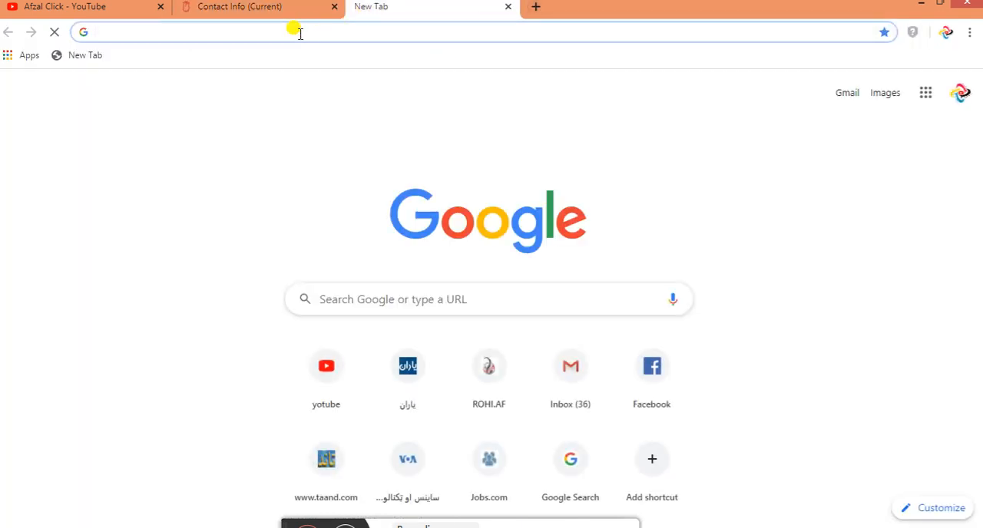
pyautogui.write('k')
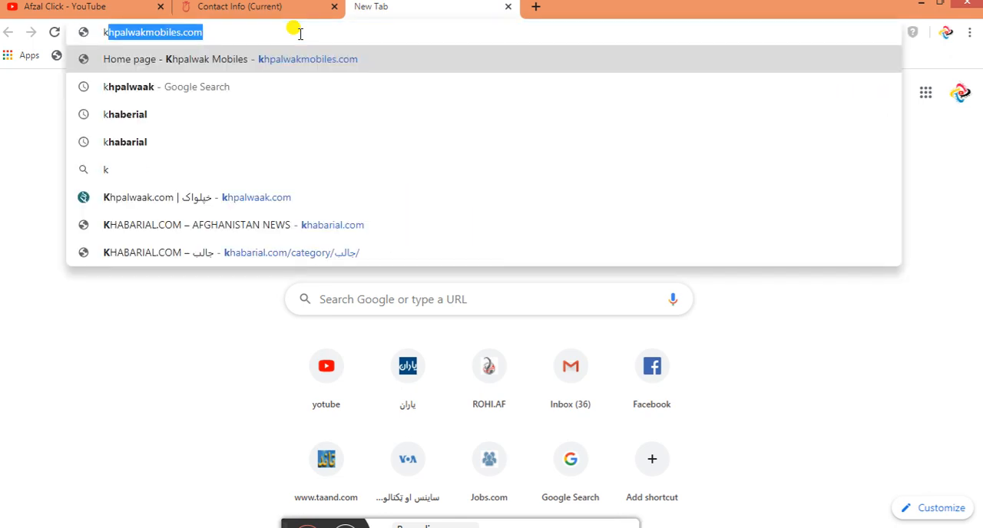
pyautogui.write('host')
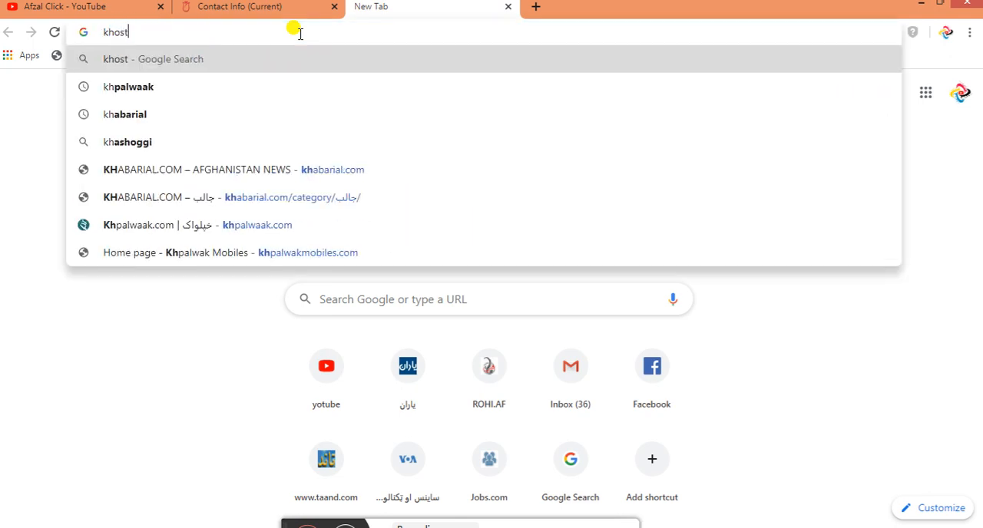
pyautogui.write(' posta')
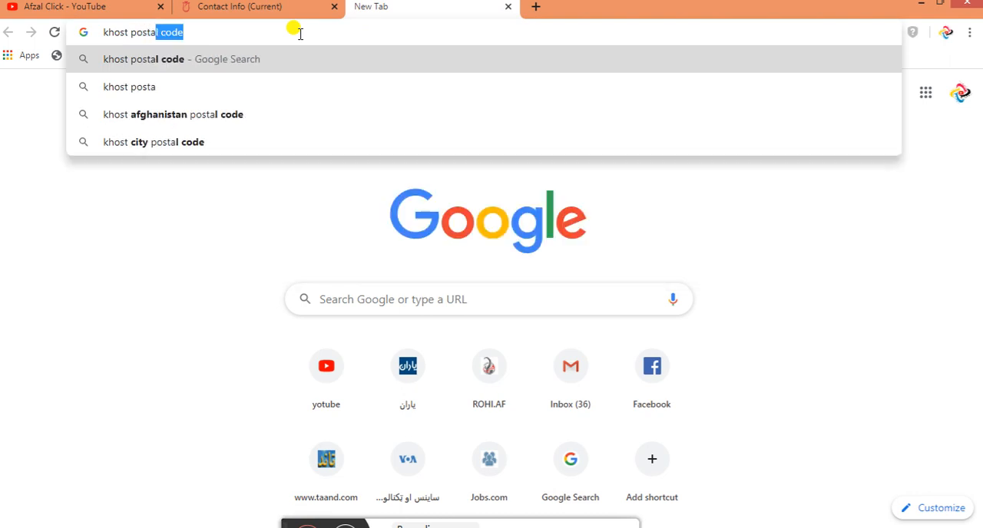
pyautogui.press('Return')
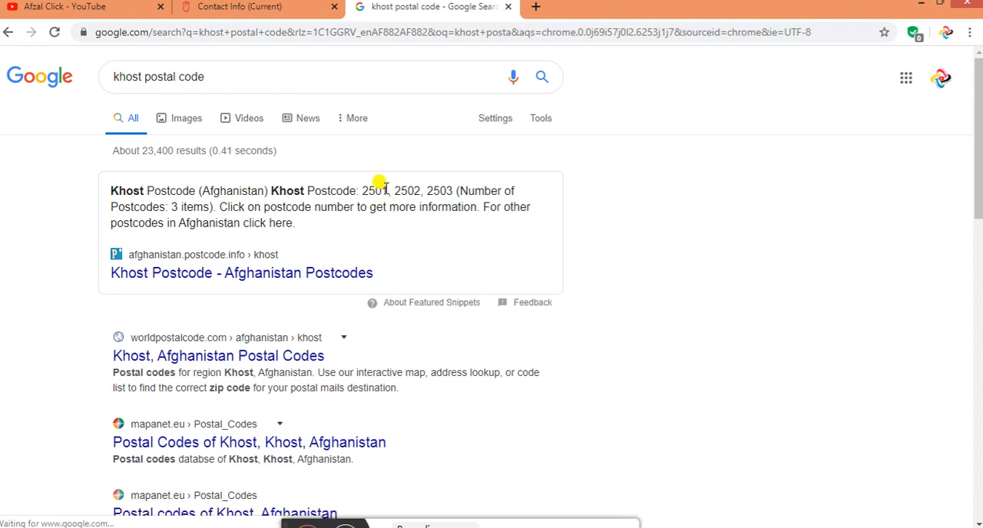
pyautogui.moveTo(382, 189); pyautogui.dragTo(358, 179)
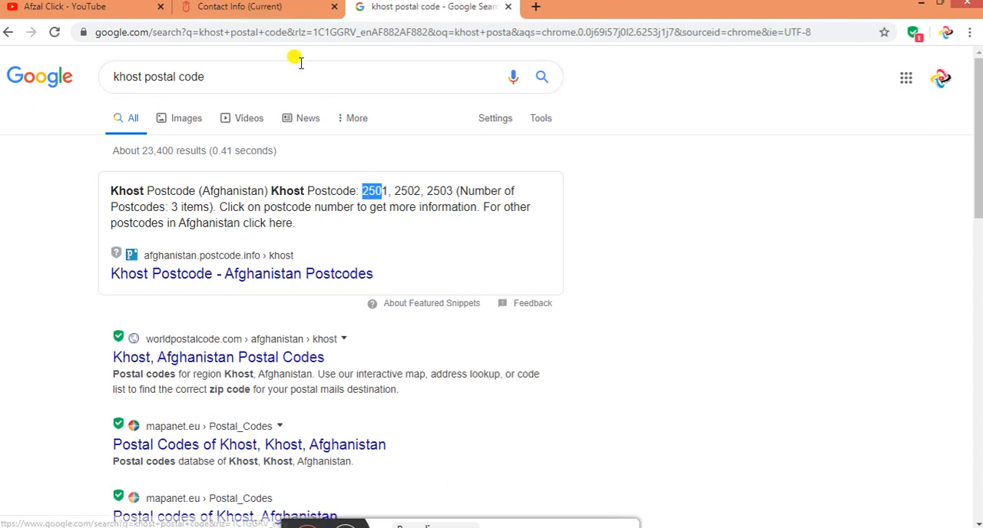
# Return to the contact form and fill in the postal code with the first code found for Khost
pyautogui.click(255, 9)
pyautogui.click(607, 196)
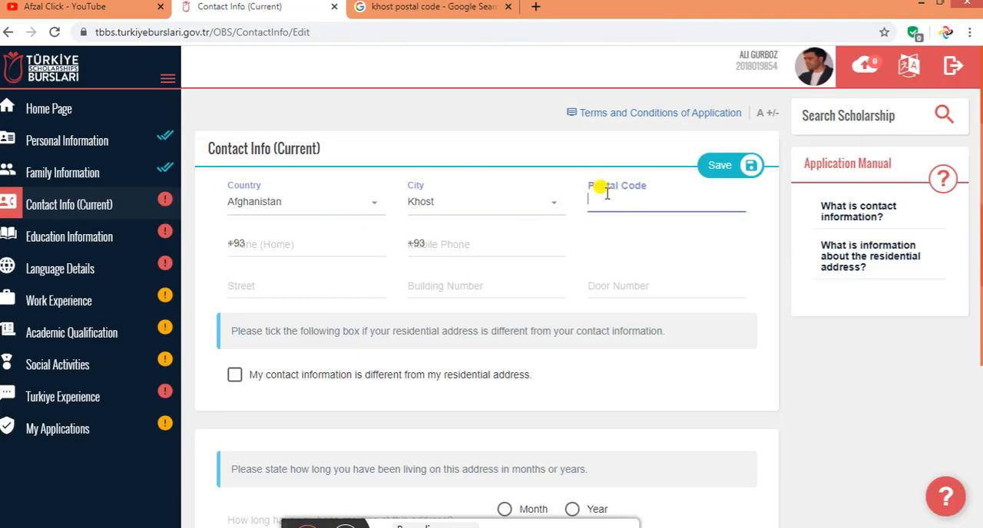
pyautogui.write('2501')
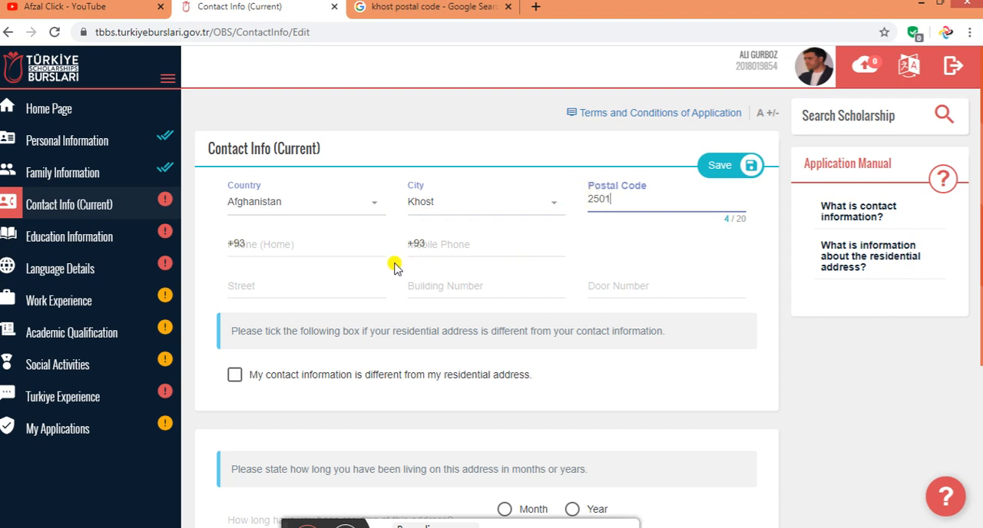
# Fill in the applicant's home phone and mobile phone numbers after the country prefix
pyautogui.click(271, 244)
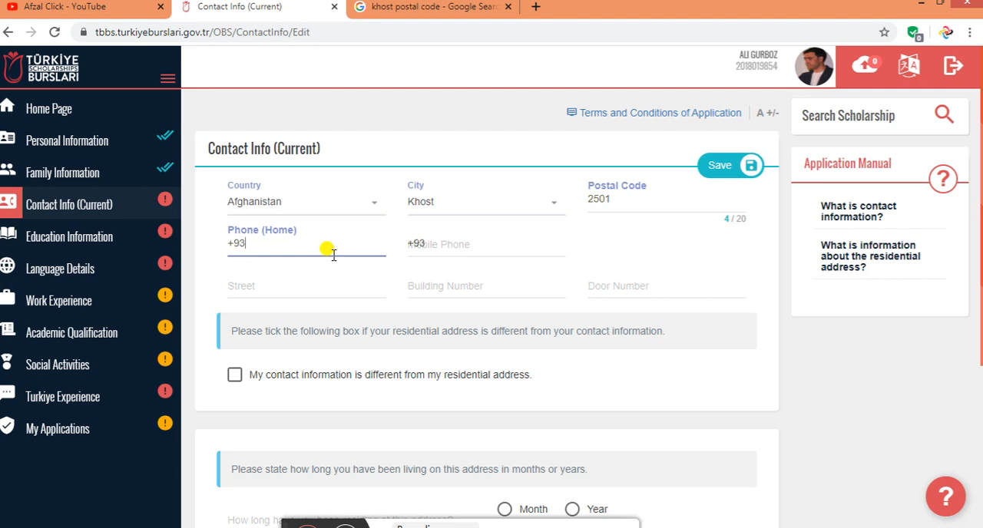
pyautogui.click(411, 241)
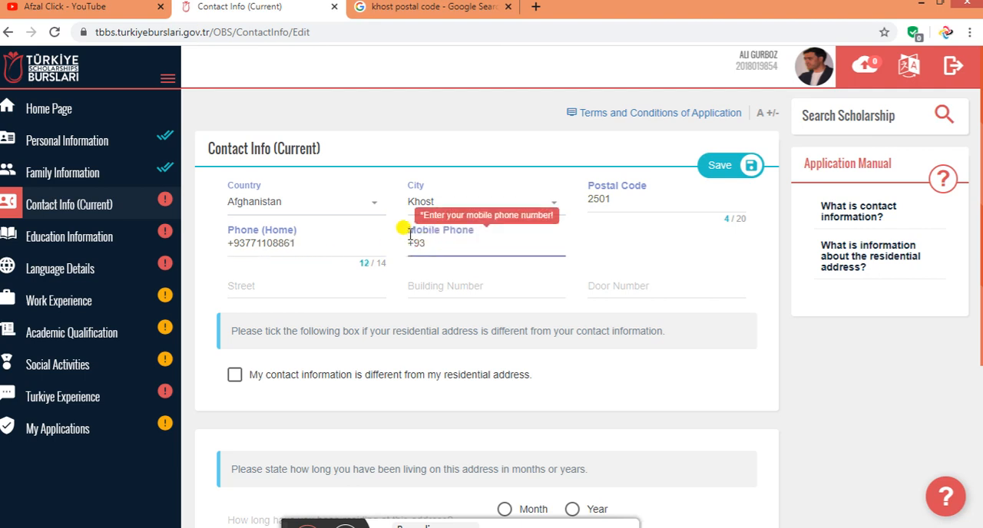
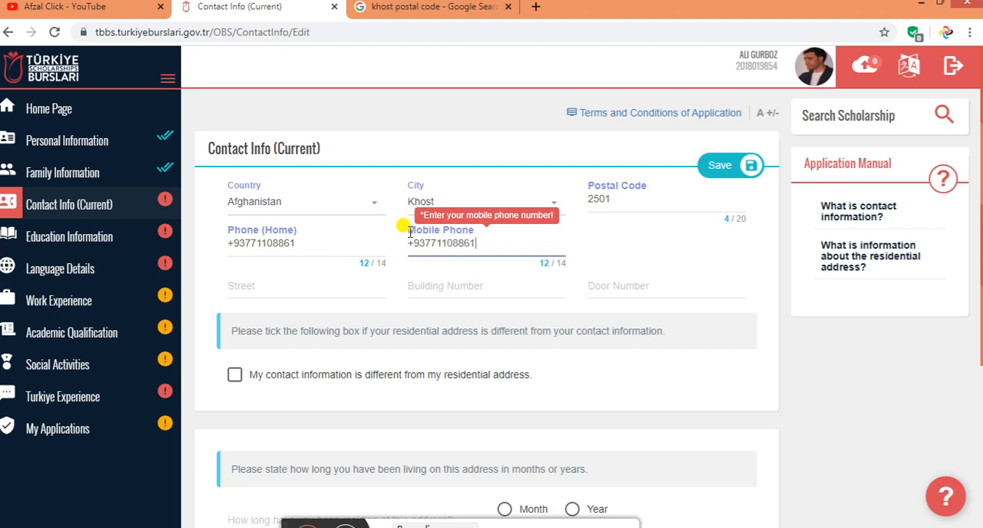
# Complete the current address with the applicant's street name, building number and door number
pyautogui.click(251, 286)
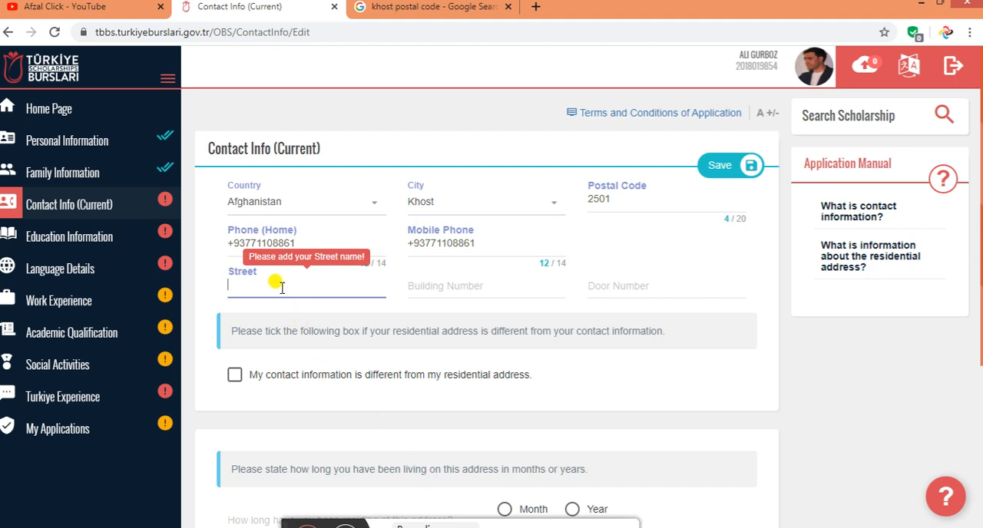
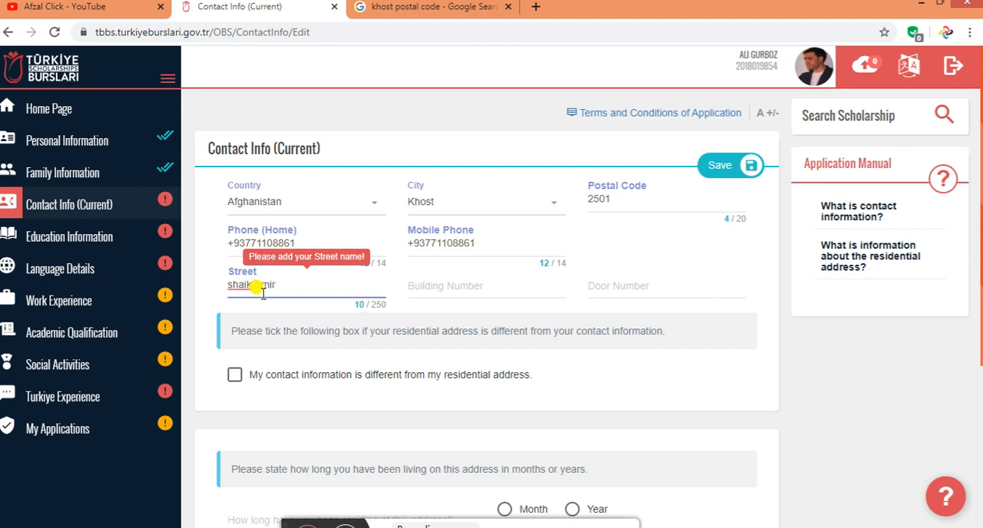
pyautogui.click(425, 288)
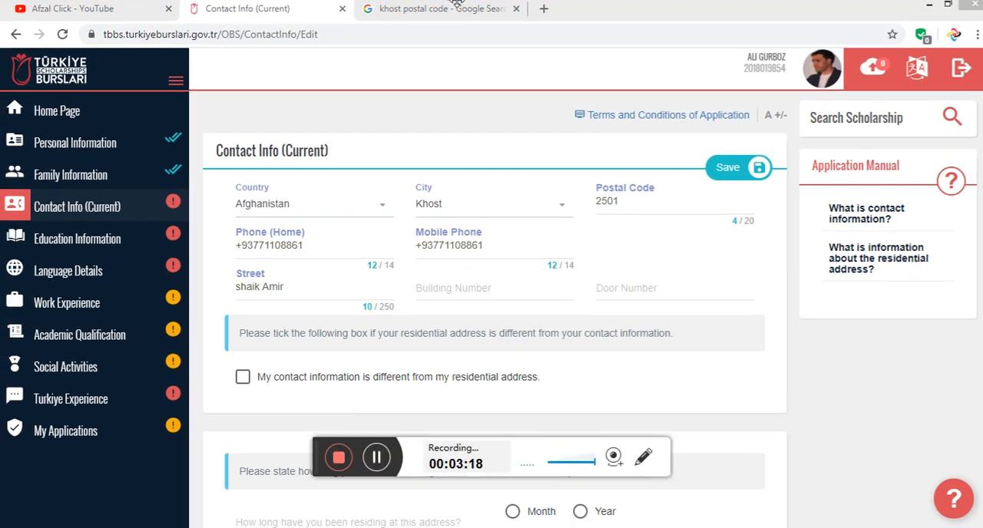
pyautogui.click(304, 302)
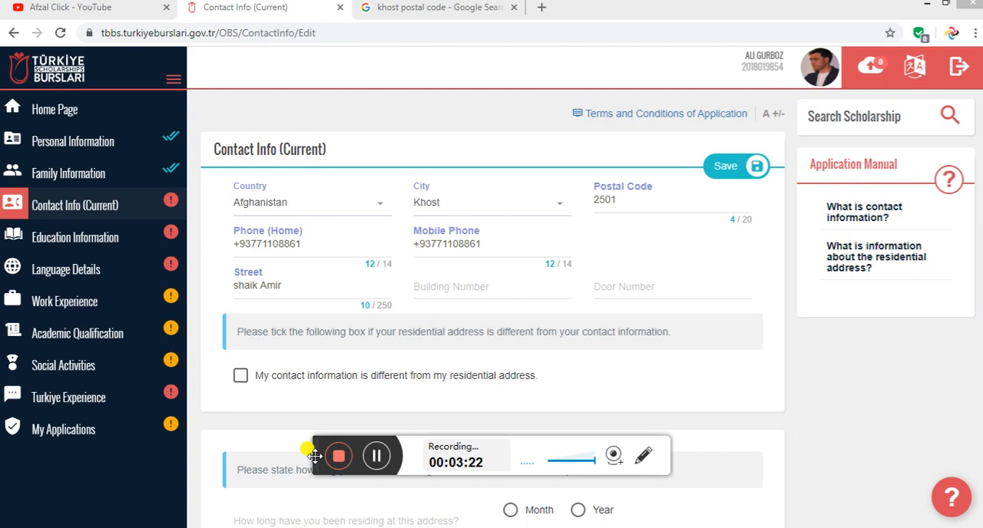
pyautogui.moveTo(314, 455); pyautogui.dragTo(311, 527)
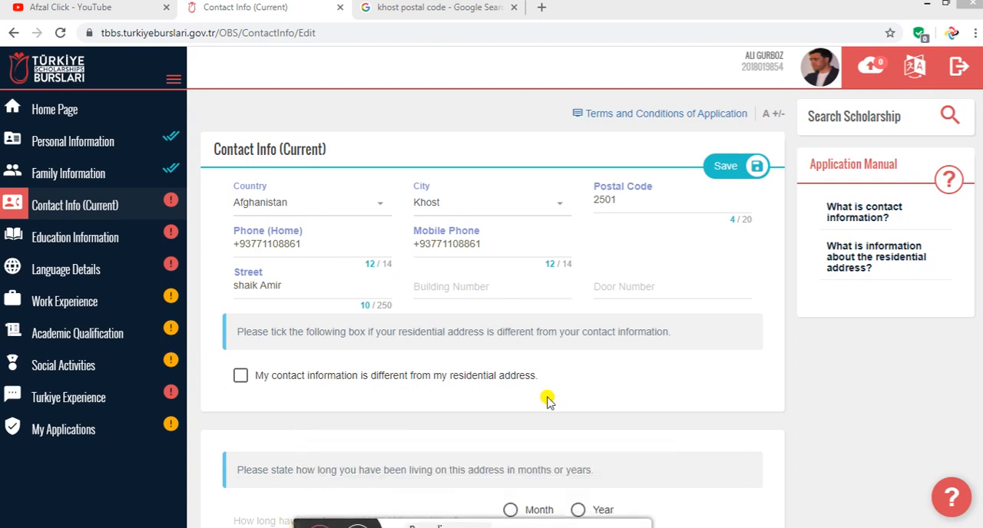
pyautogui.click(435, 287)
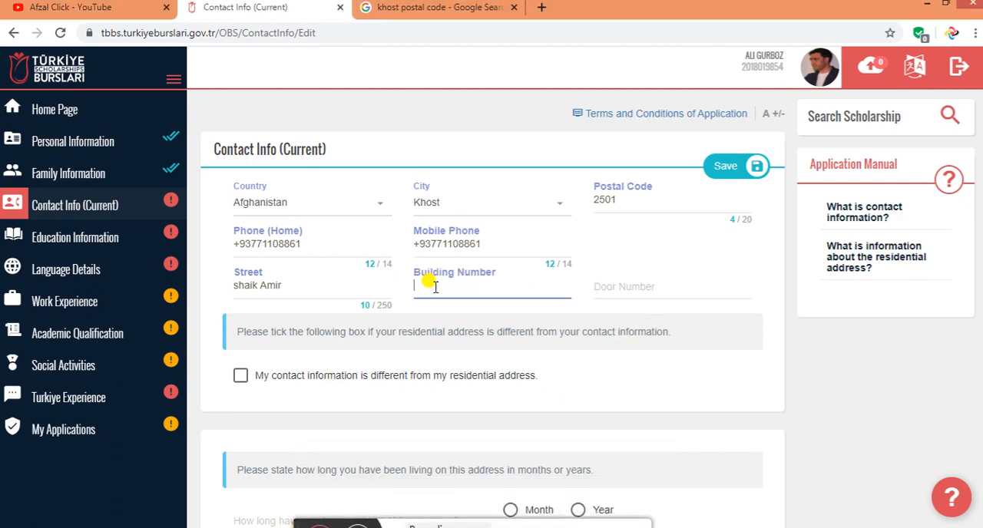
pyautogui.click(608, 286)
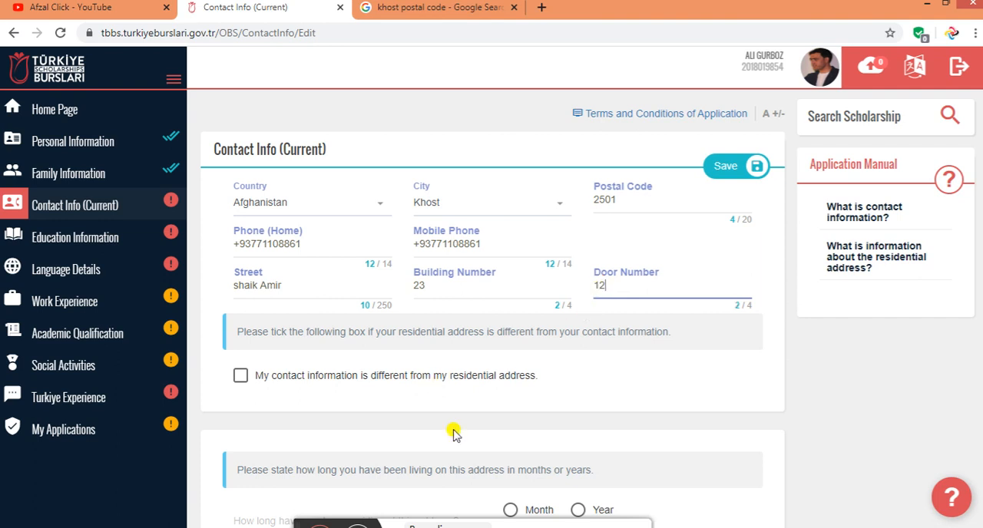
# Mark the contact information as different from the residential address and review the Permanent Residential Address fields
pyautogui.scroll(-1, 384, 398)
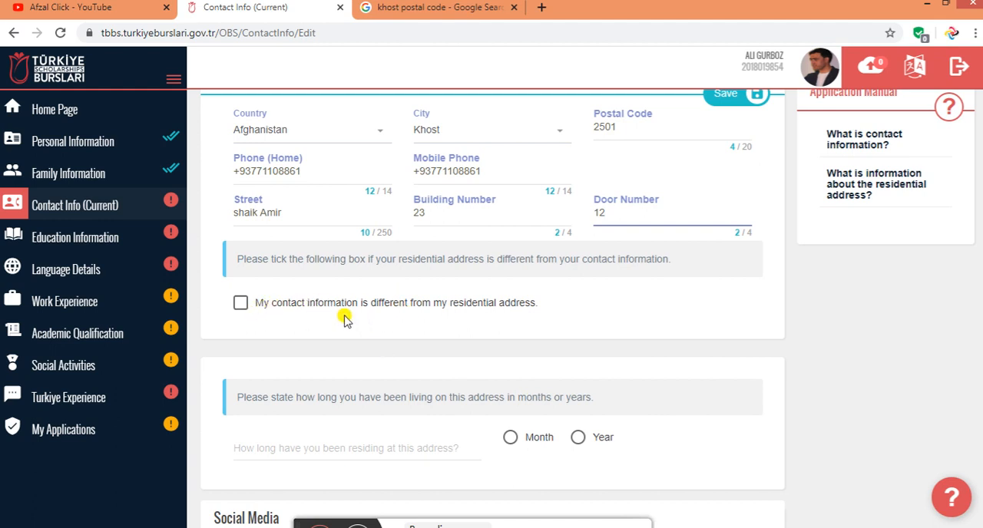
pyautogui.scroll(-1, 333, 305)
pyautogui.scroll(2, 332, 307)
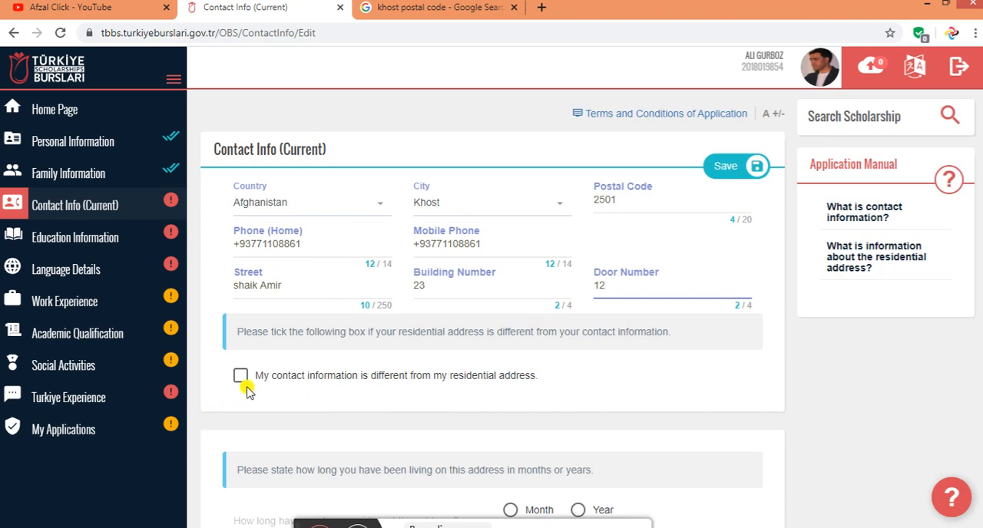
pyautogui.click(242, 377)
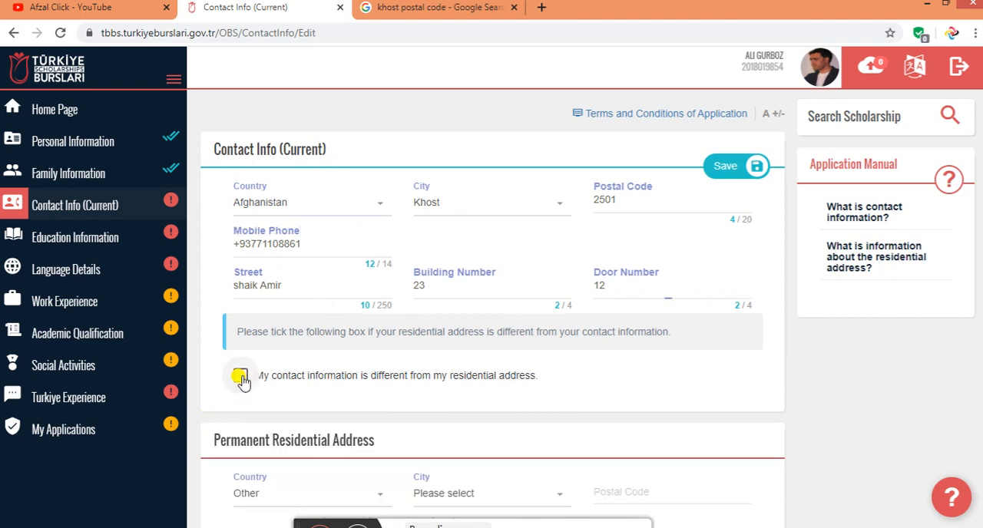
pyautogui.scroll(-1, 237, 422)
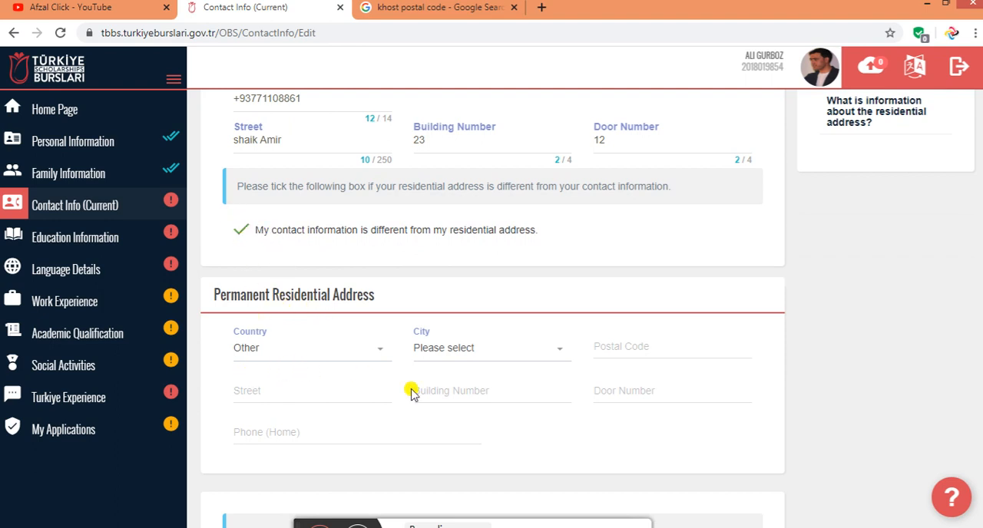
pyautogui.scroll(3, 392, 291)
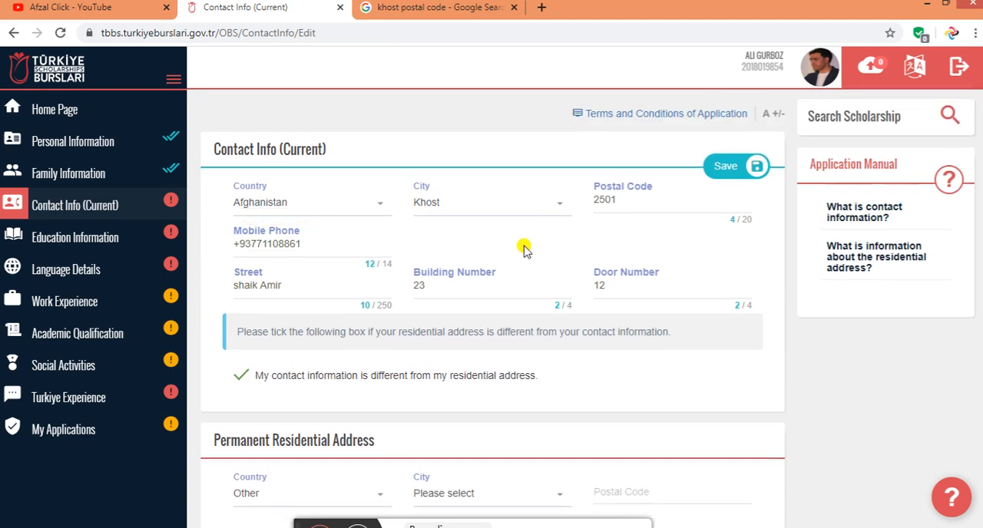
pyautogui.scroll(-3, 437, 323)
pyautogui.scroll(-1, 315, 358)
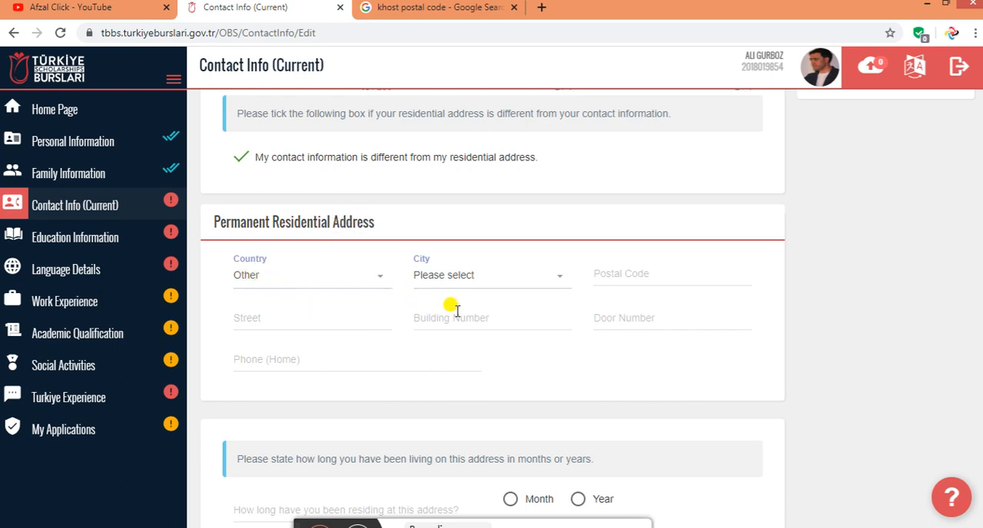
pyautogui.scroll(3, 456, 311)
pyautogui.scroll(-3, 334, 278)
# Clear the option stating that the contact information differs from the residential address
pyautogui.click(241, 157)
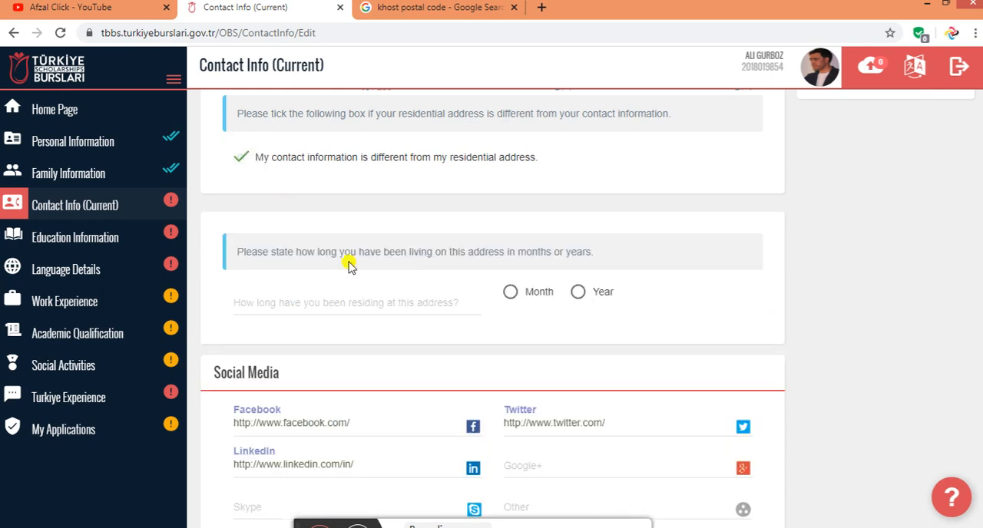
pyautogui.scroll(2, 480, 336)
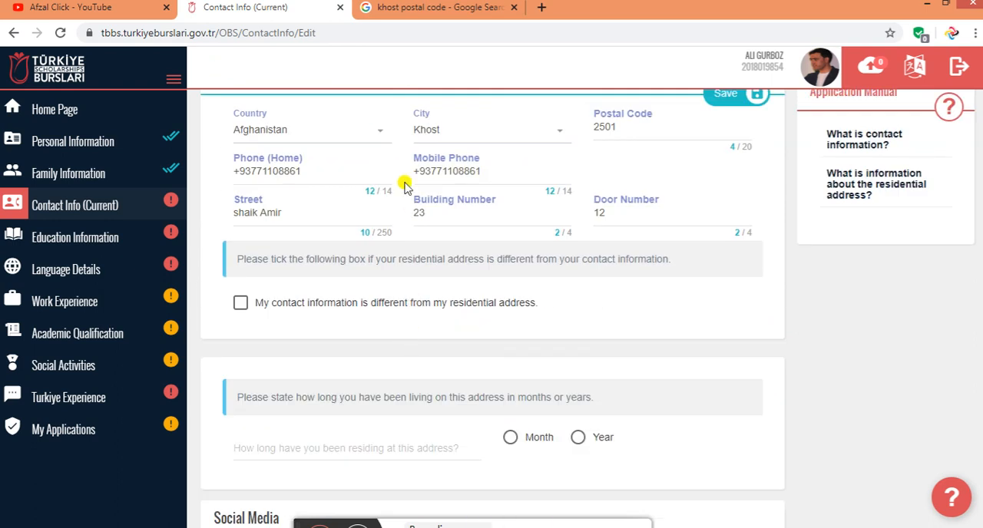
pyautogui.scroll(1, 404, 189)
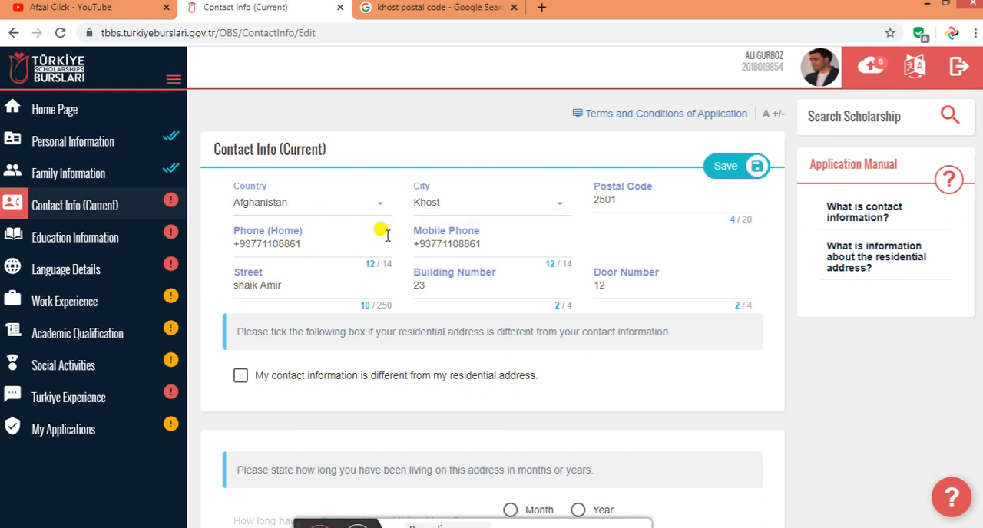
# Set the unit for the length of residence at the current address to Year
pyautogui.scroll(-3, 391, 347)
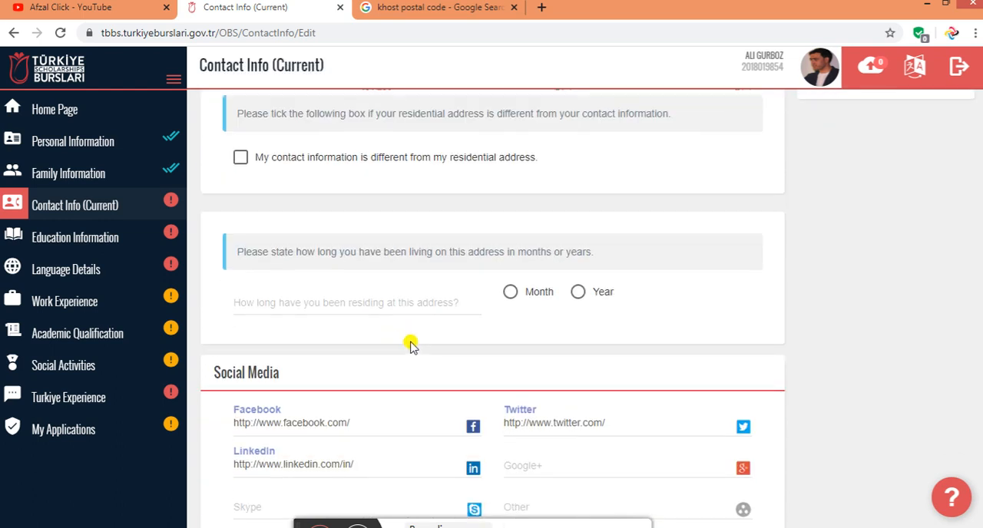
pyautogui.click(305, 303)
pyautogui.scroll(3, 568, 231)
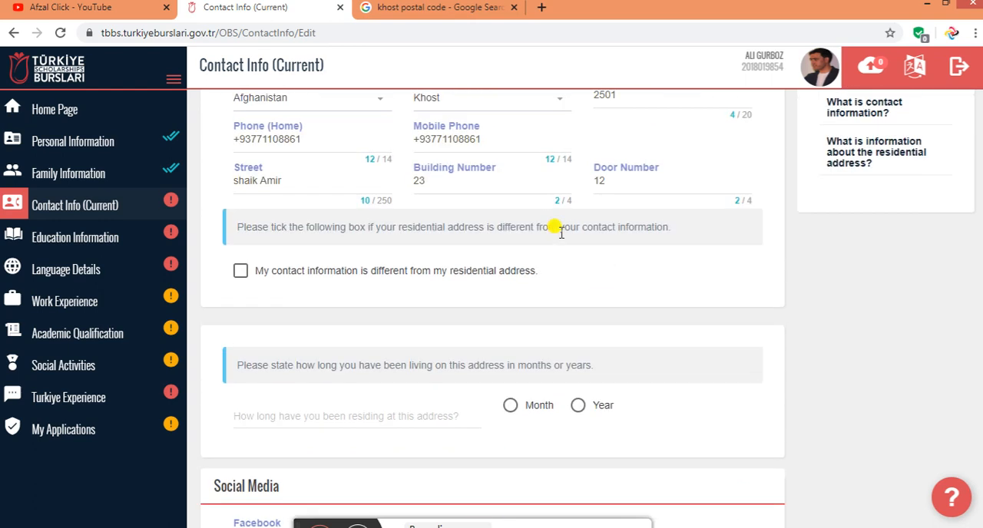
pyautogui.scroll(-3, 589, 284)
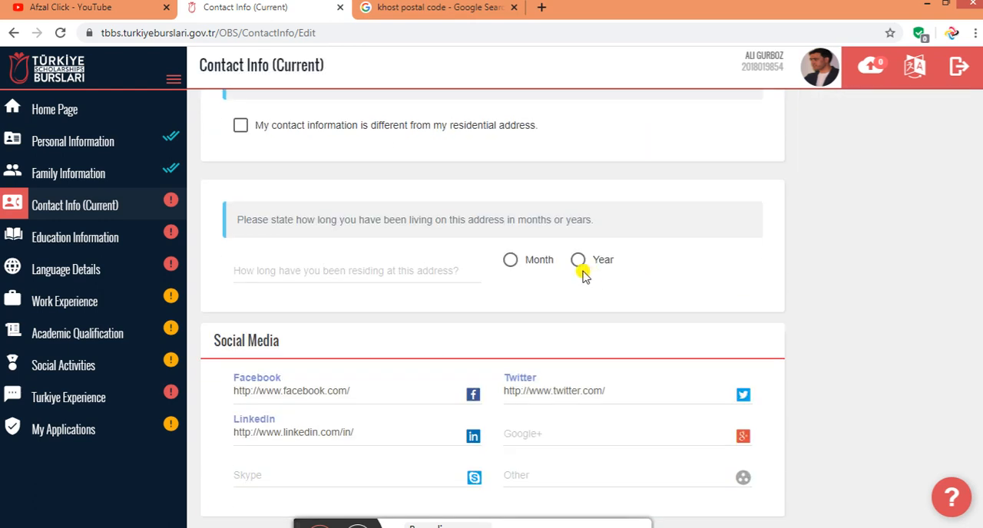
pyautogui.click(578, 262)
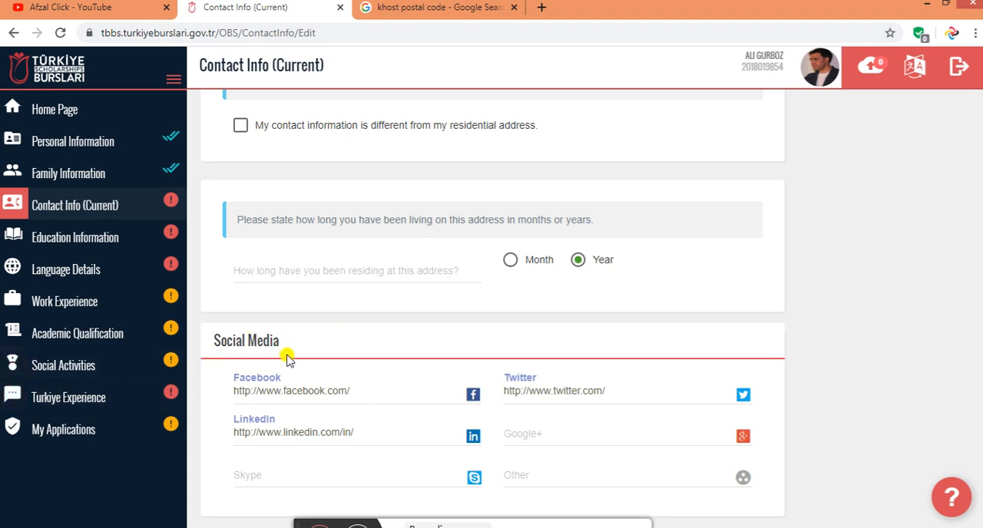
# Complete the Facebook address under Social Media with the applicant's profile name and a closing slash
pyautogui.scroll(1, 358, 292)
pyautogui.scroll(-1, 373, 380)
pyautogui.click(370, 388)
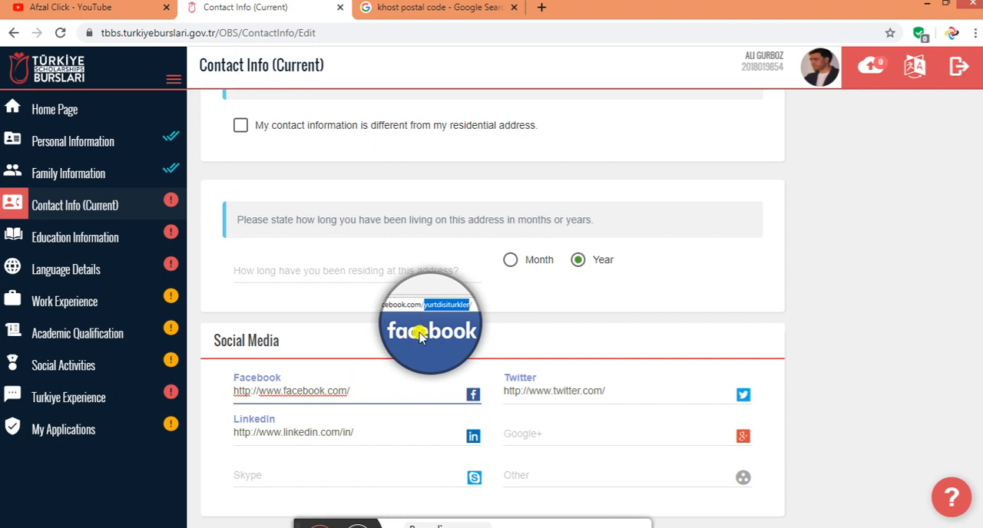
pyautogui.click(363, 384)
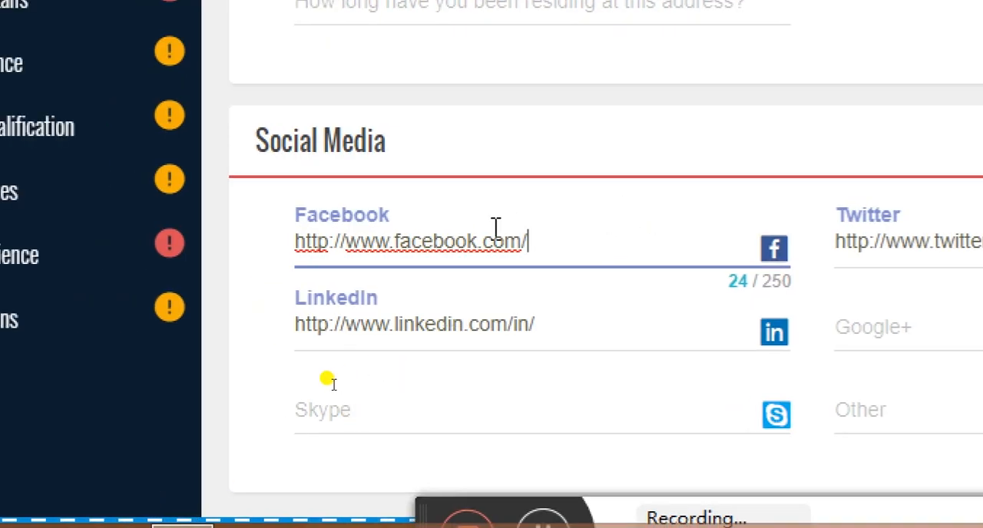
pyautogui.click(547, 152)
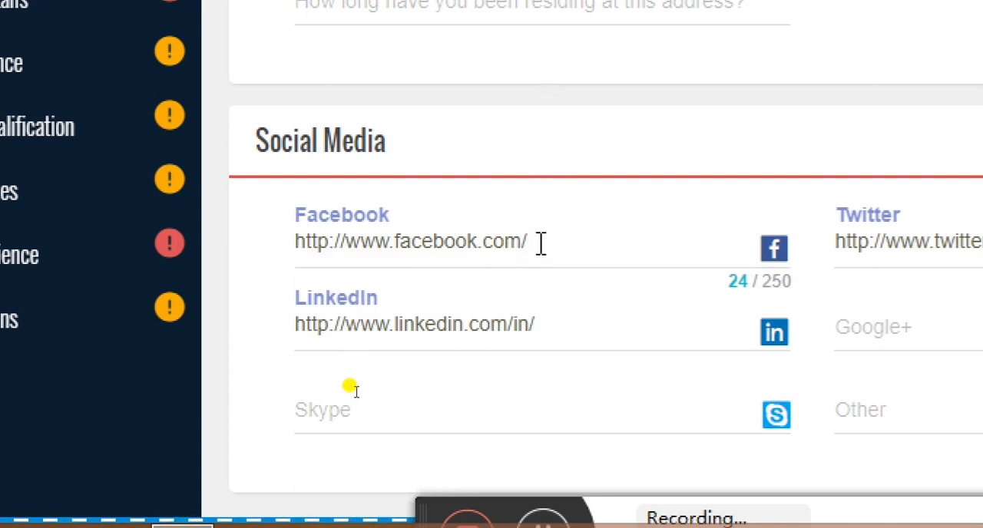
pyautogui.click(540, 243)
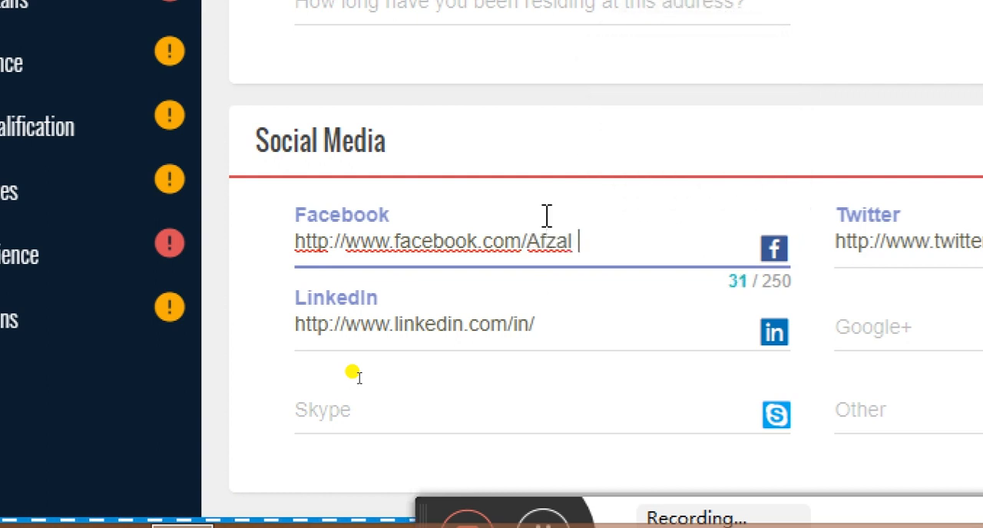
pyautogui.press('BackSpace')
pyautogui.press('BackSpace')
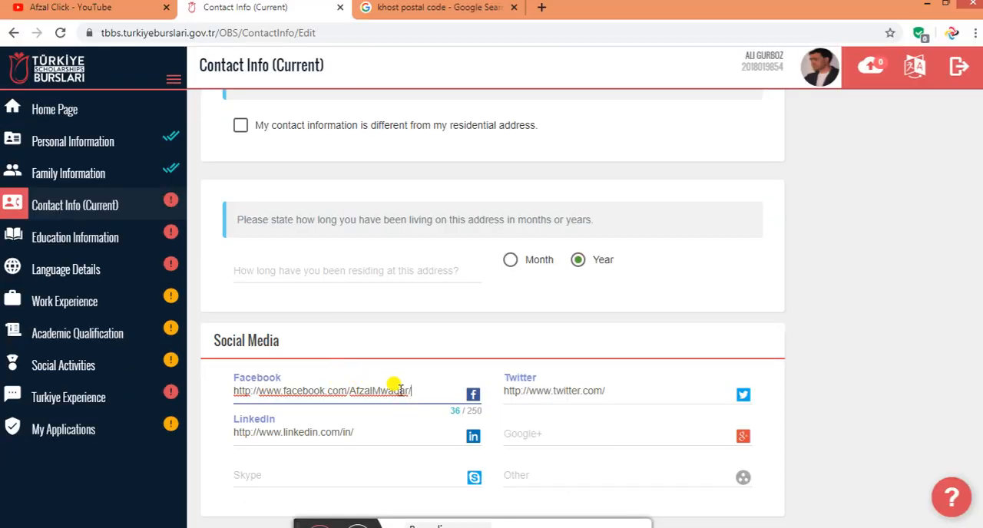
pyautogui.moveTo(426, 386); pyautogui.dragTo(220, 407)
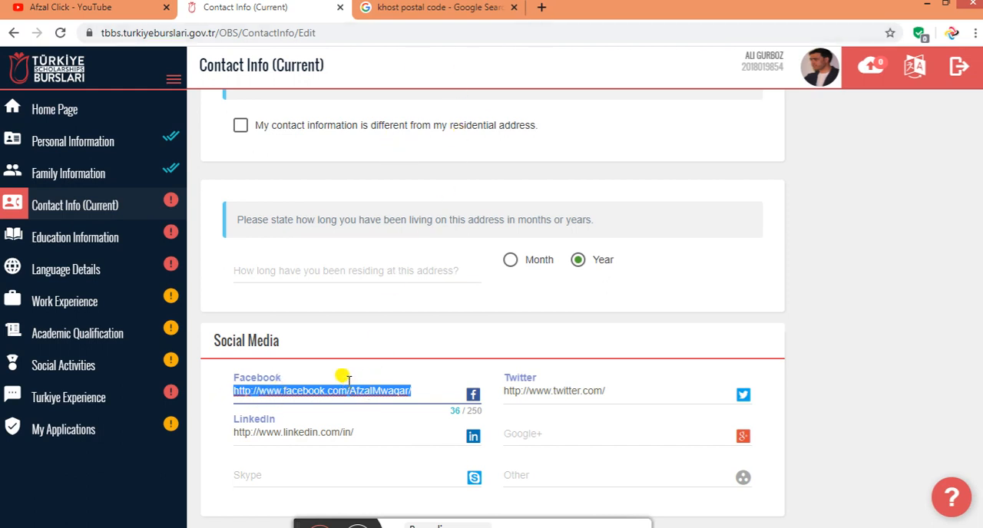
# Complete the Twitter address with gergwa and the LinkedIn address with RR
pyautogui.click(621, 392)
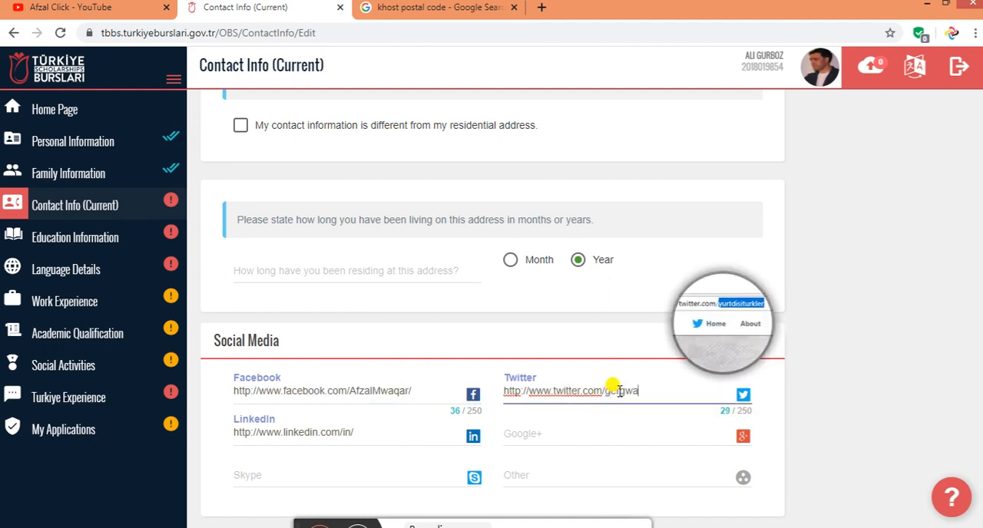
pyautogui.click(372, 432)
pyautogui.write('RR')
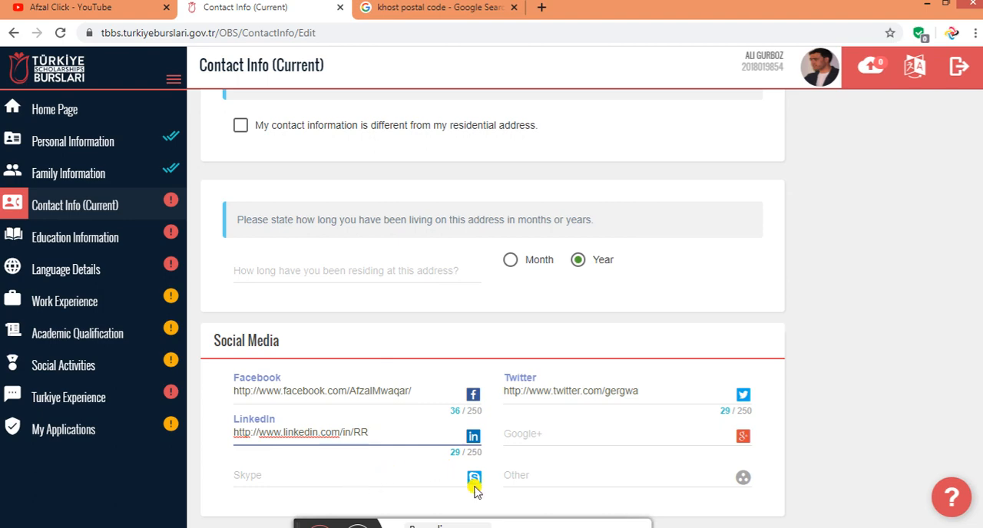
# Save the current contact information
pyautogui.scroll(4, 561, 479)
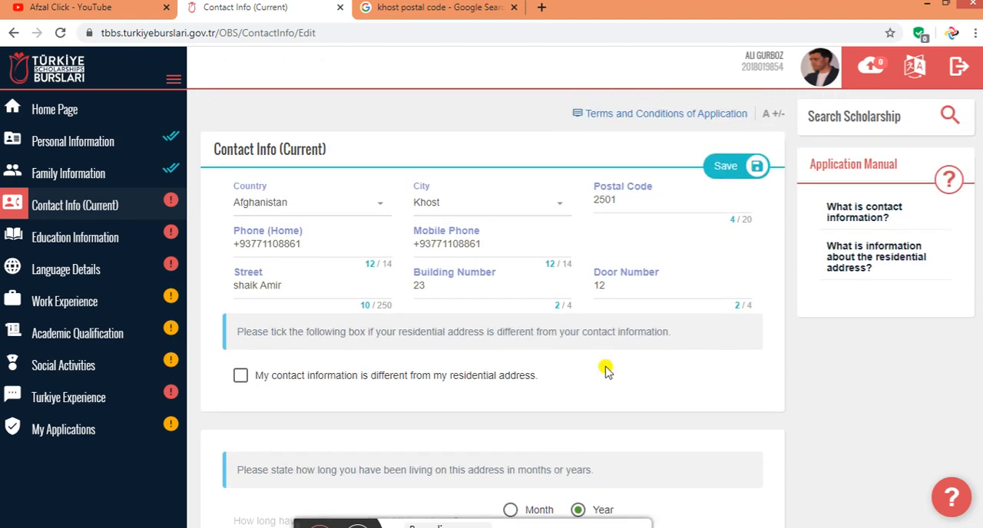
pyautogui.click(722, 167)
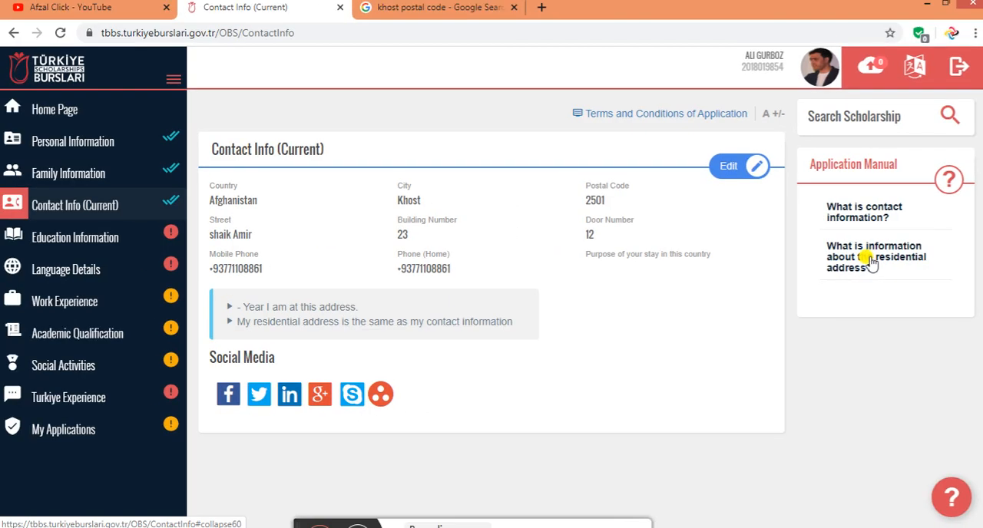
pyautogui.click(949, 115)
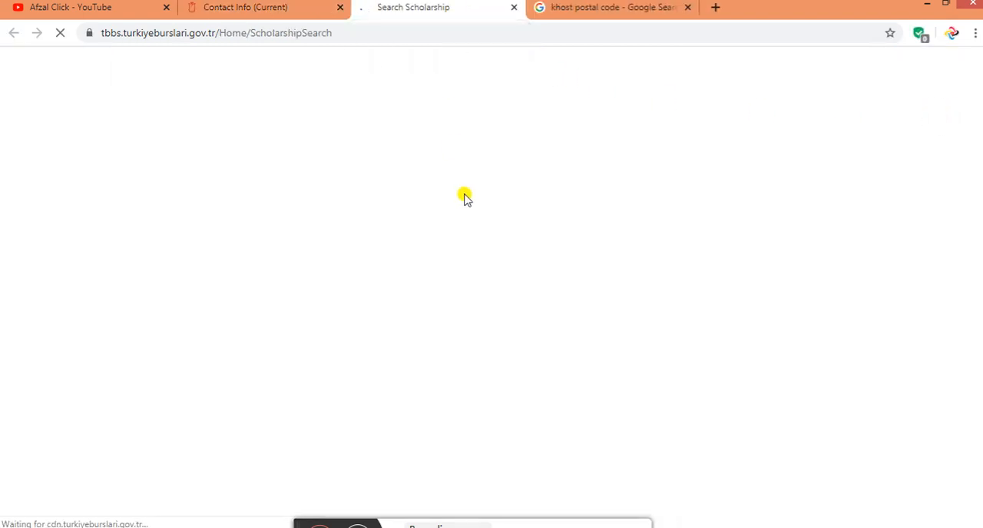
pyautogui.click(513, 7)
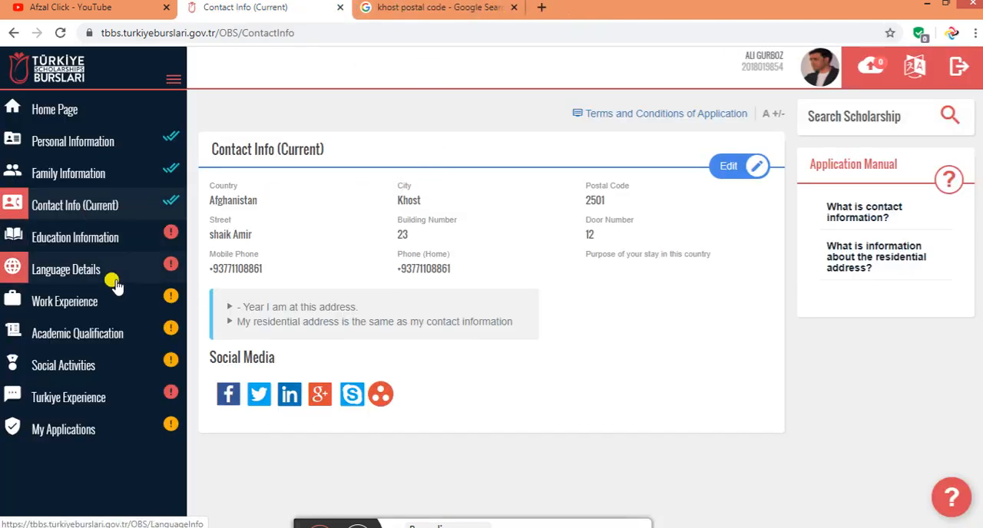
# Start a middle school entry under Education Information and set its country to Afghanistan and its city to Khost
pyautogui.click(120, 240)
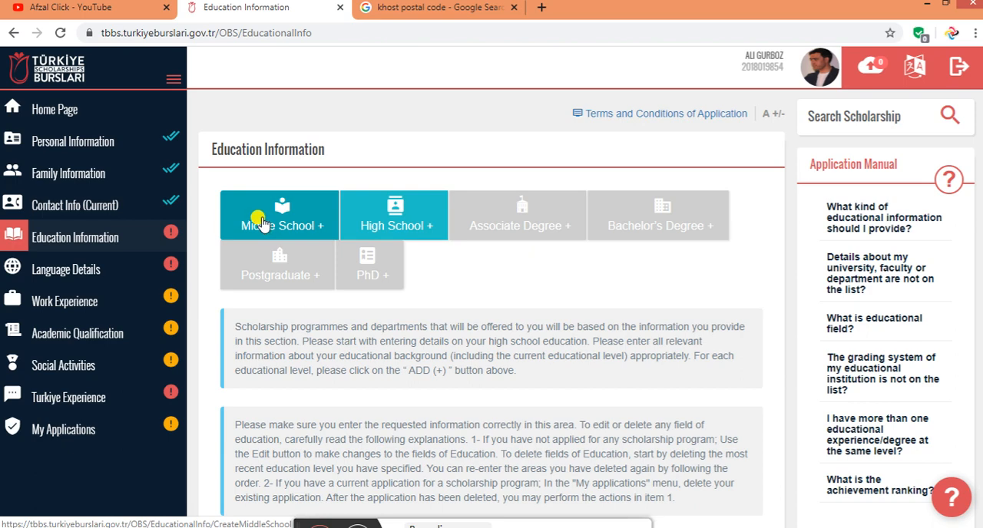
pyautogui.click(281, 223)
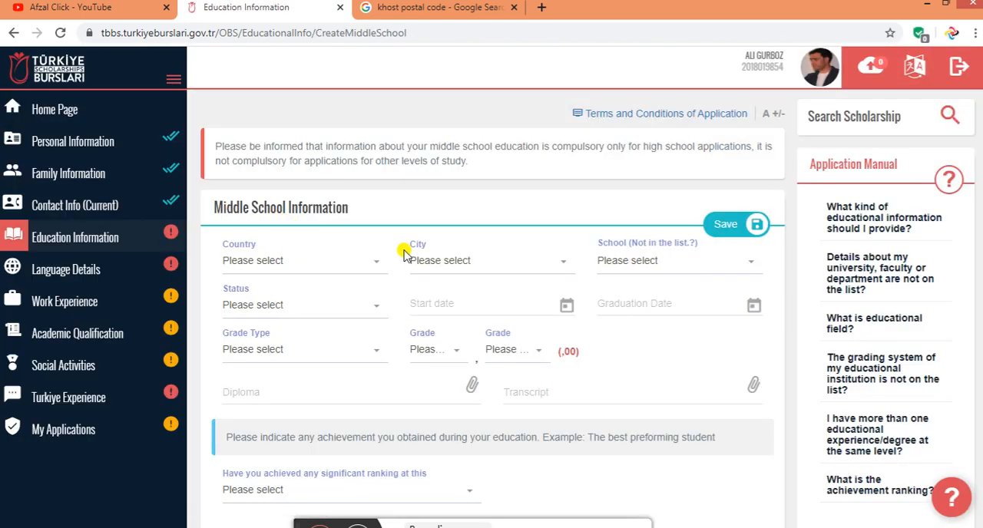
pyautogui.scroll(-1, 404, 250)
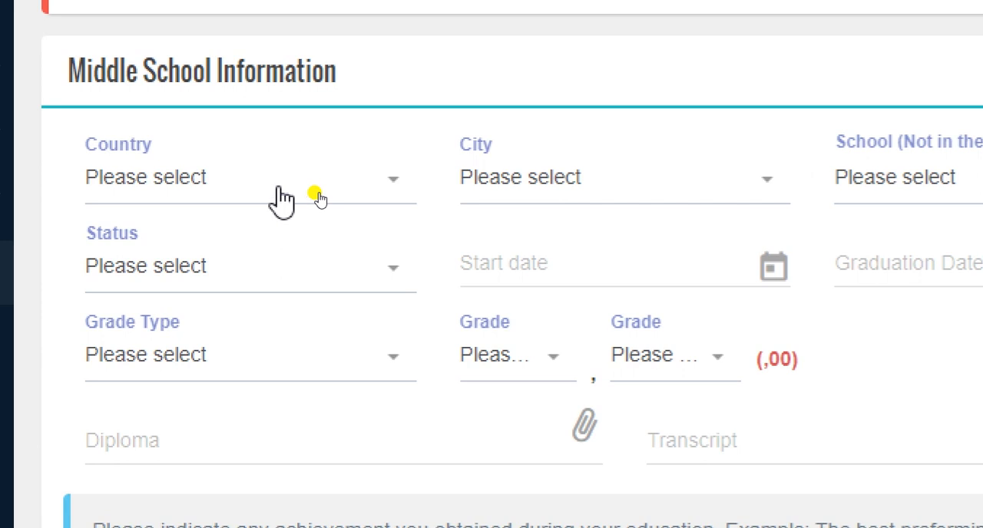
pyautogui.click(326, 198)
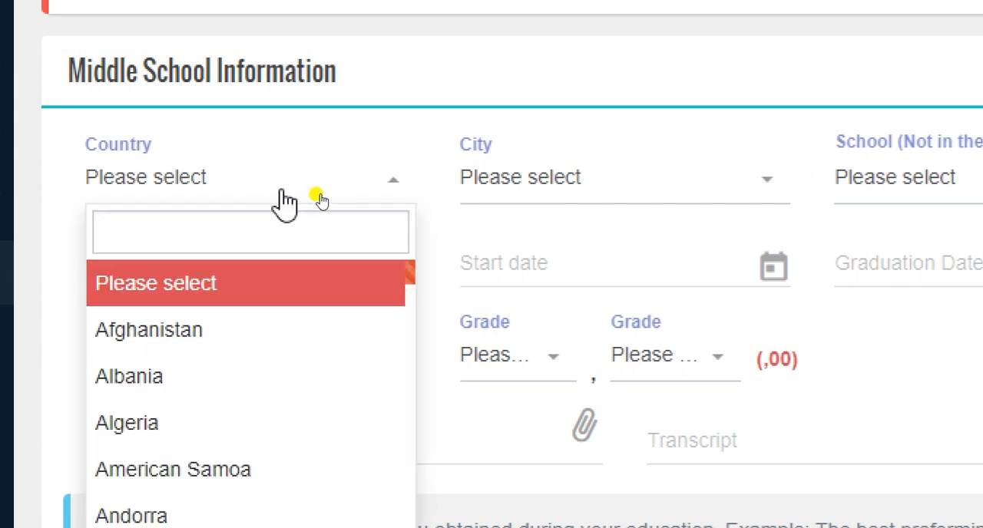
pyautogui.click(240, 335)
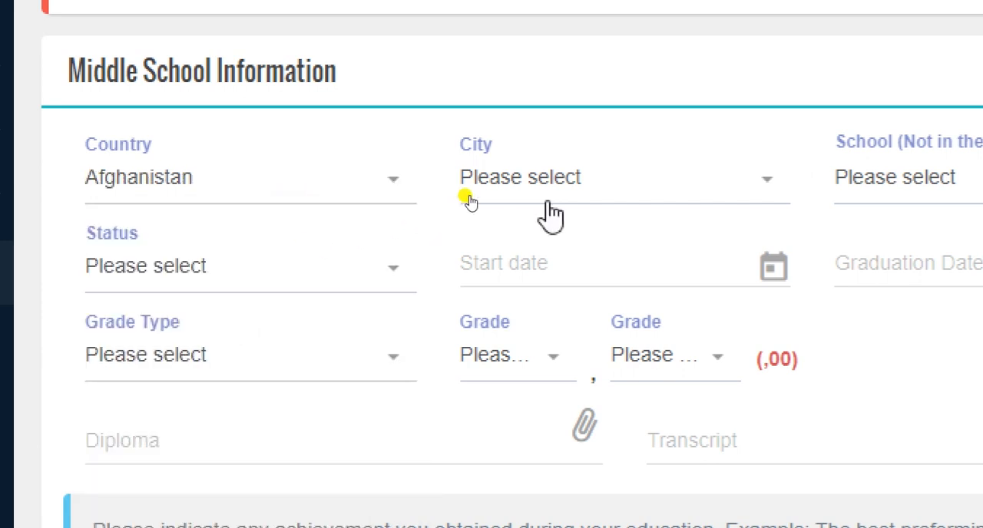
pyautogui.click(639, 192)
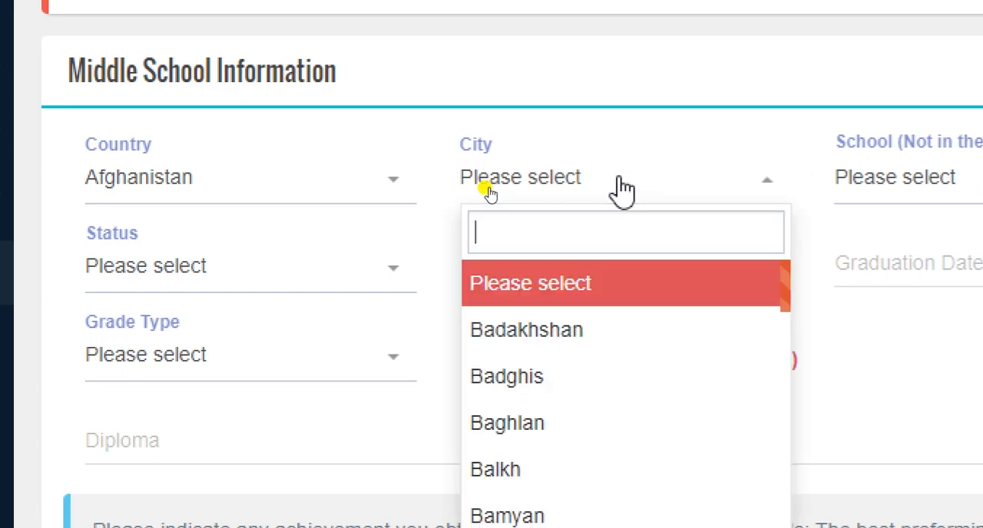
pyautogui.write('kho')
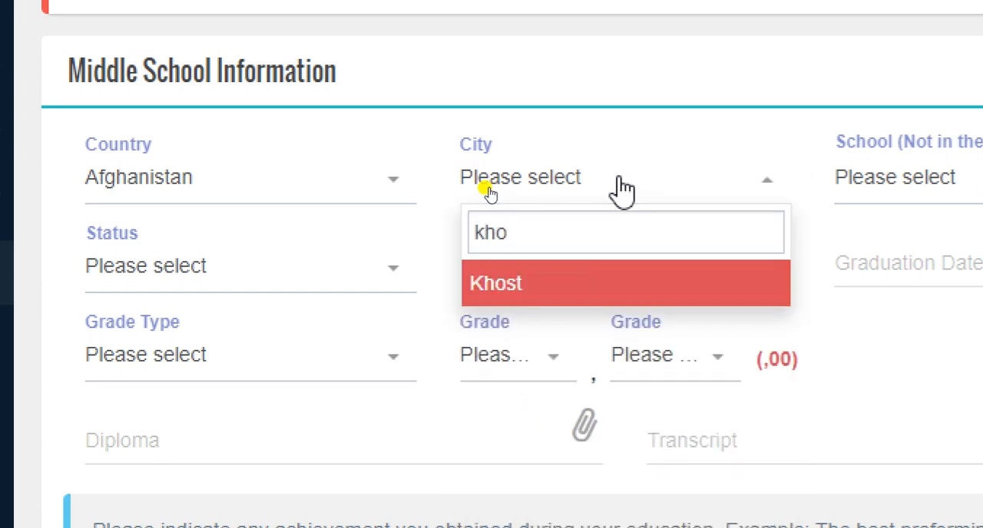
pyautogui.click(536, 291)
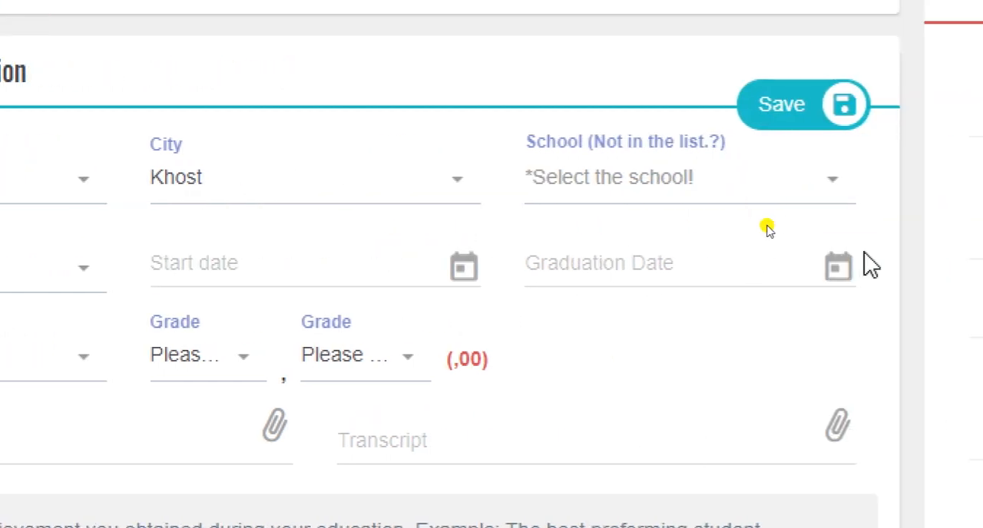
# Look through the list of schools in Khost for the applicant's middle school
pyautogui.click(713, 206)
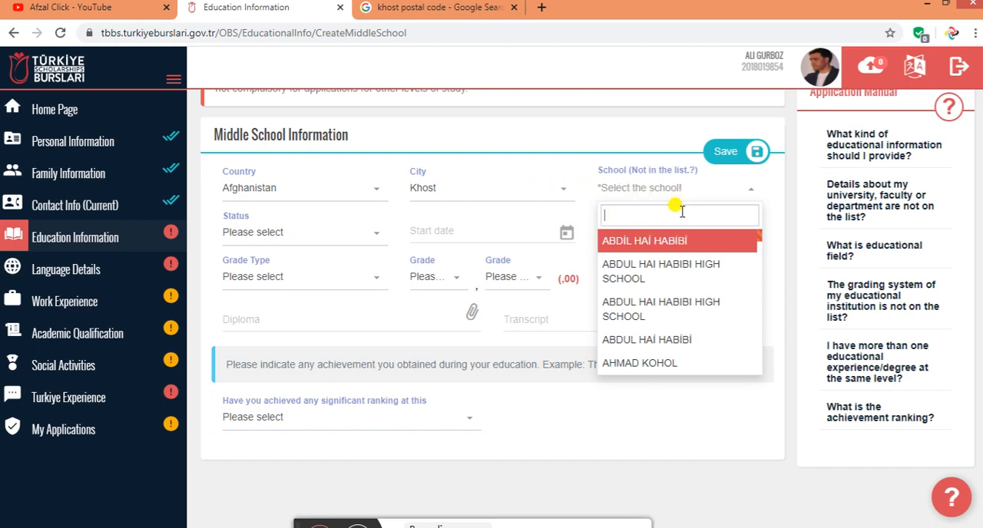
pyautogui.scroll(-5, 649, 275)
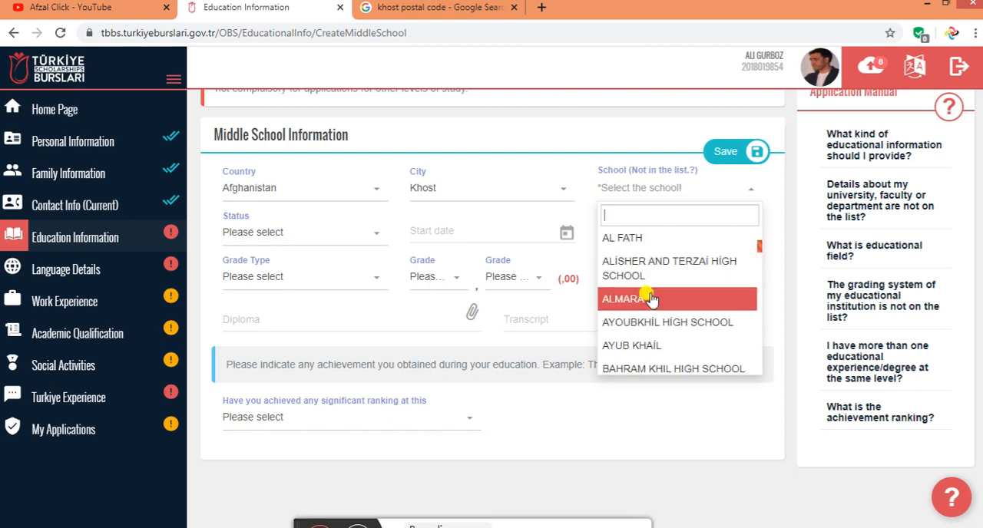
pyautogui.scroll(1, 650, 300)
pyautogui.scroll(-3, 649, 307)
pyautogui.scroll(4, 653, 338)
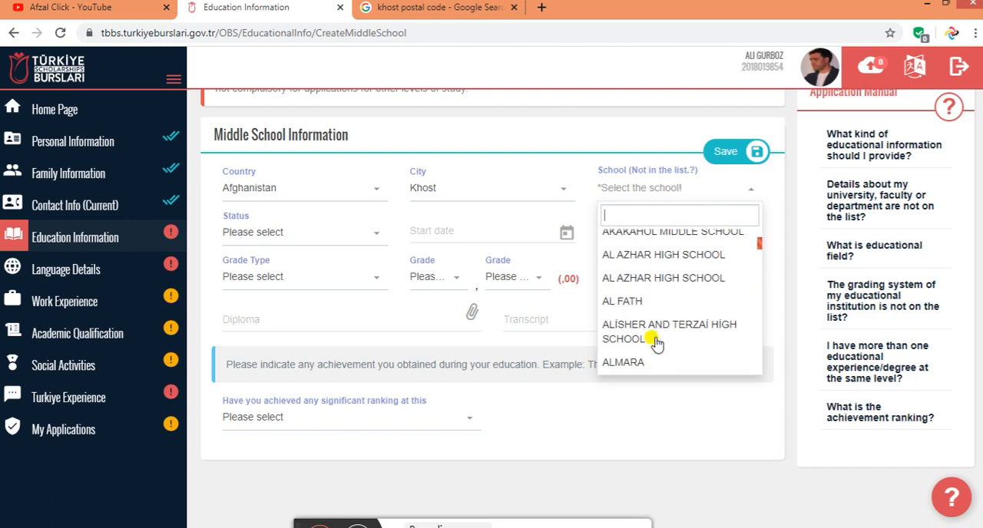
pyautogui.scroll(4, 653, 338)
pyautogui.scroll(-5, 657, 328)
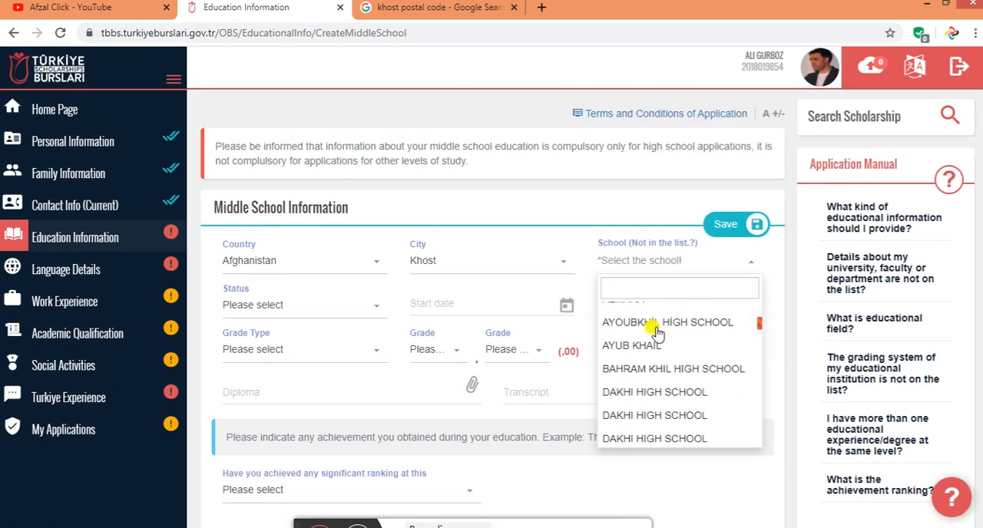
pyautogui.scroll(-5, 654, 329)
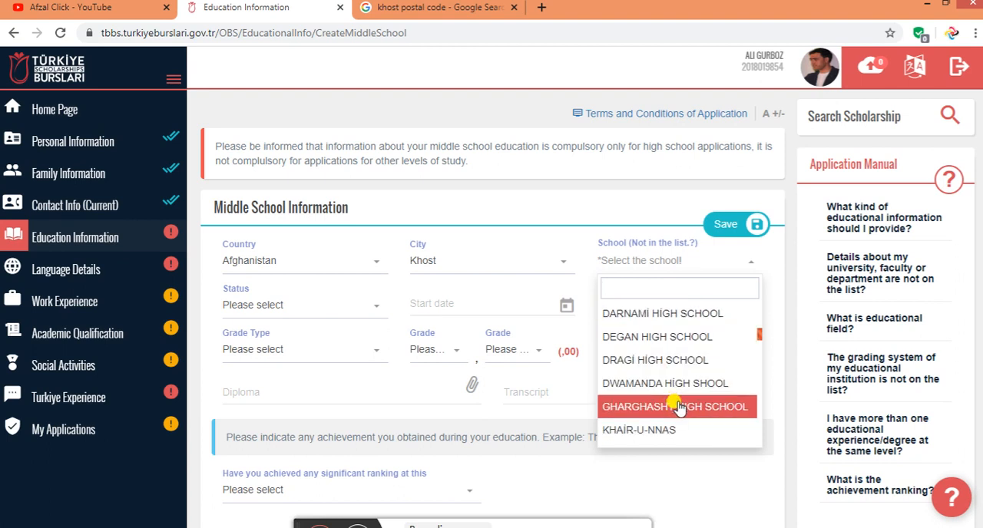
pyautogui.scroll(1, 676, 405)
pyautogui.scroll(-4, 674, 405)
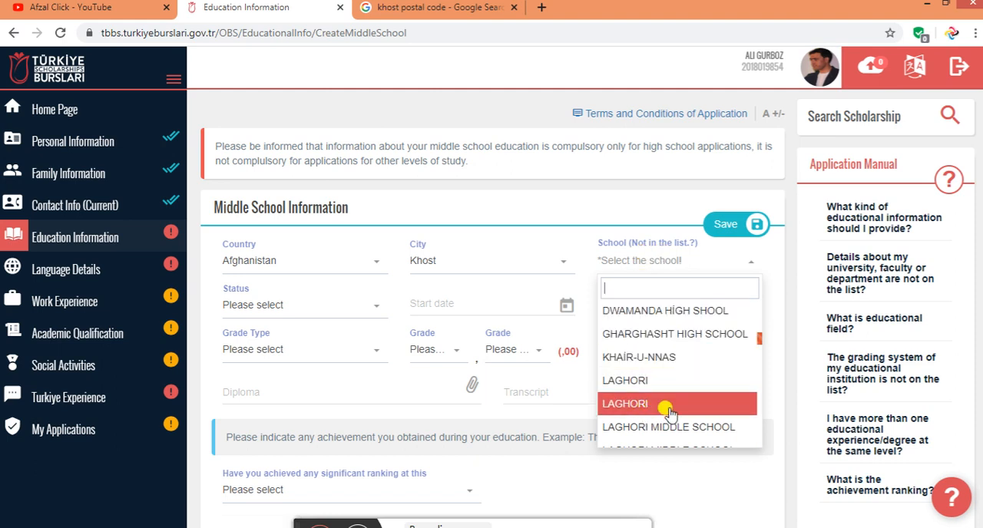
pyautogui.click(662, 244)
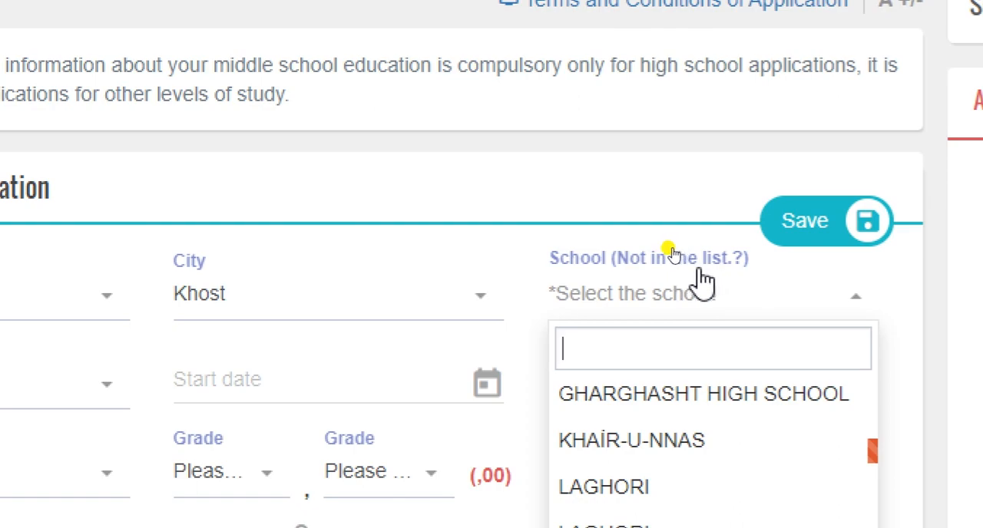
pyautogui.click(673, 255)
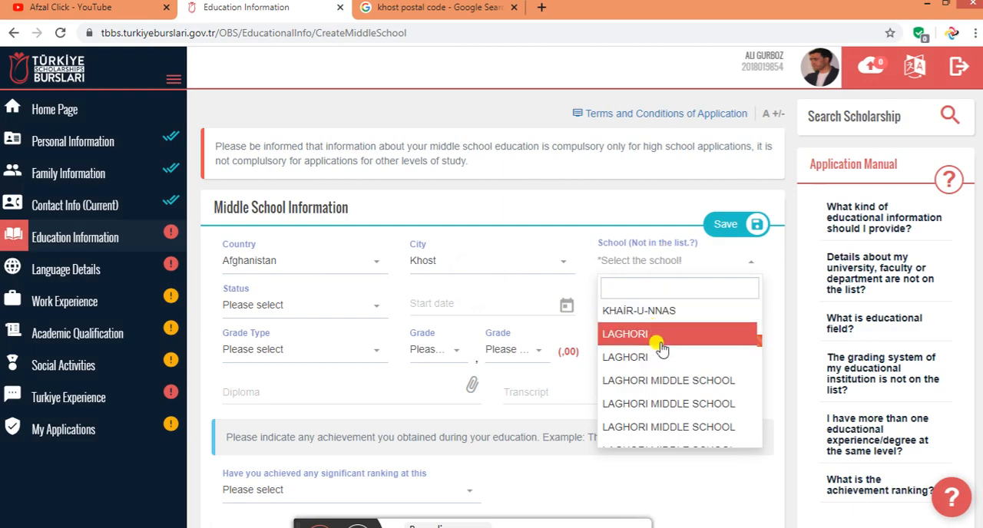
# Filter the school list by sha and choose SHAHEED Q MOHAMMAD HIGH SCHOOL as the middle school
pyautogui.write('shai')
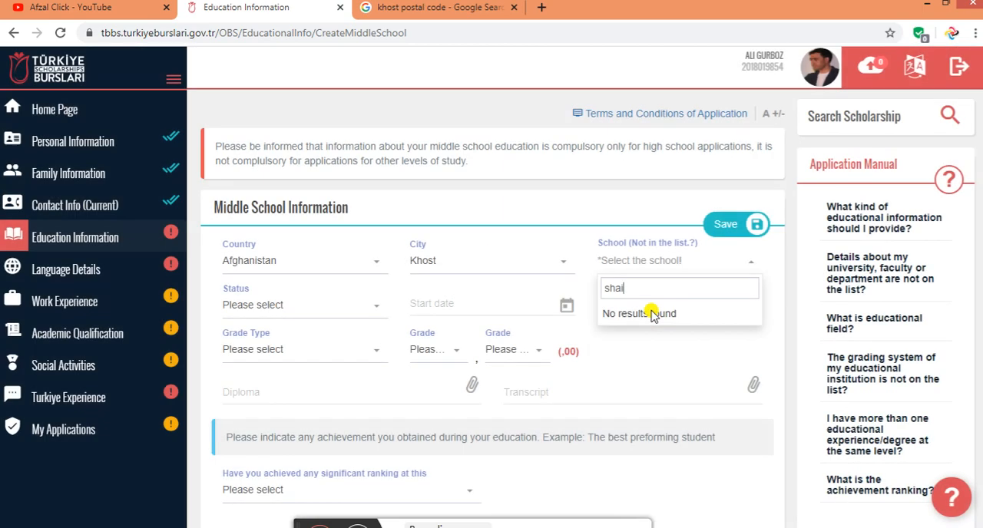
pyautogui.press('BackSpace')
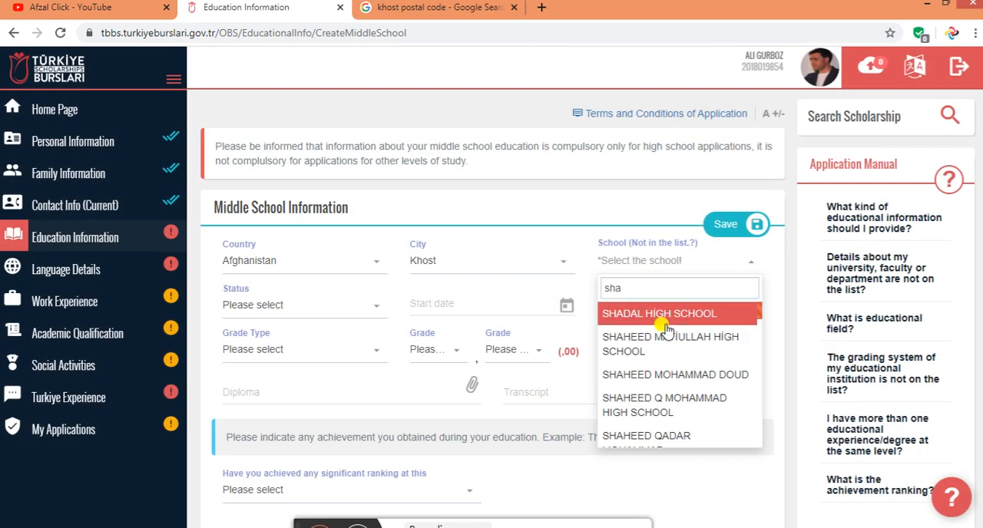
pyautogui.click(677, 409)
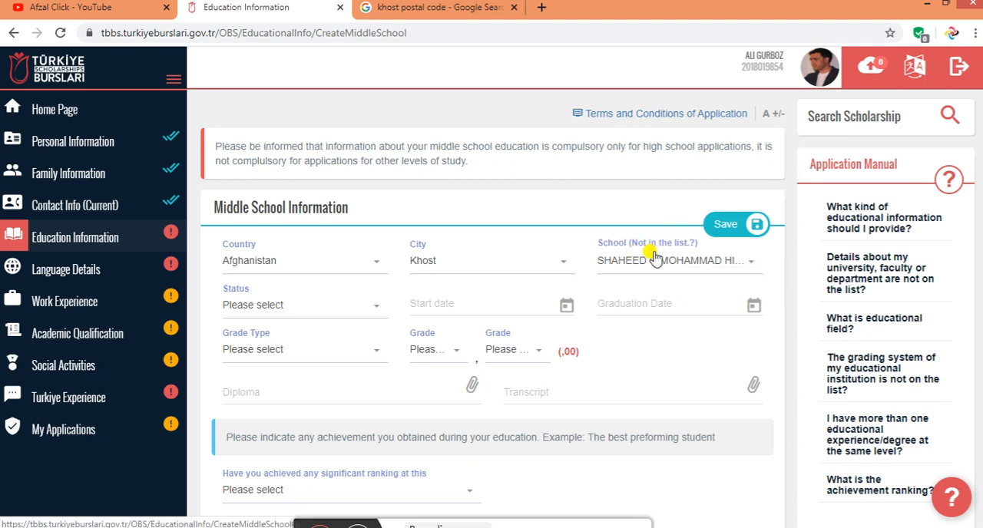
# Set the middle school status to Graduate and the start date to 09/01/2001 (9 January 2001)
pyautogui.click(281, 311)
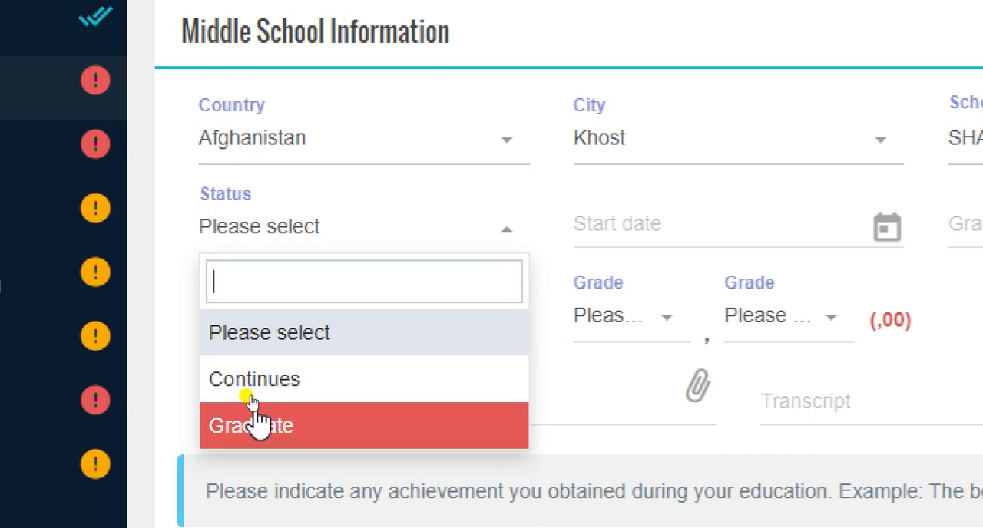
pyautogui.click(269, 427)
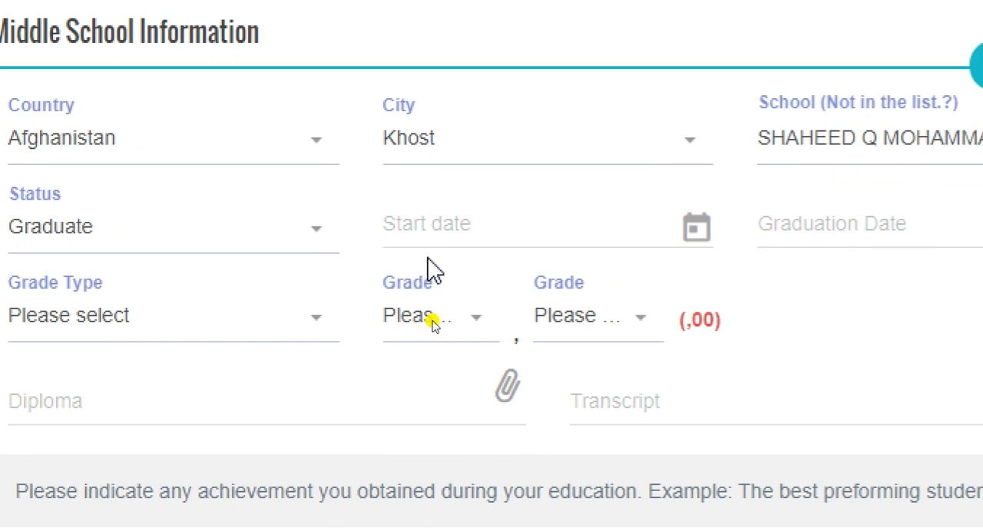
pyautogui.click(469, 227)
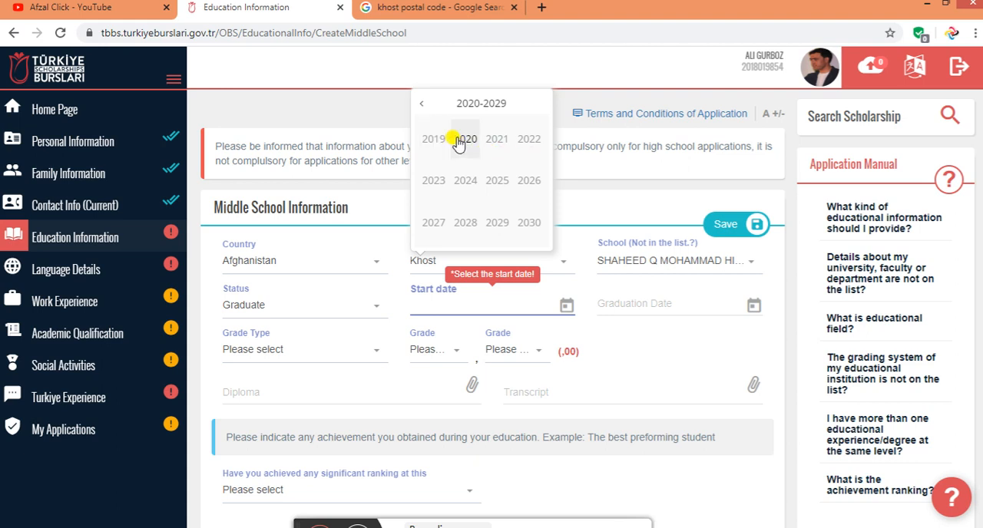
pyautogui.click(422, 104)
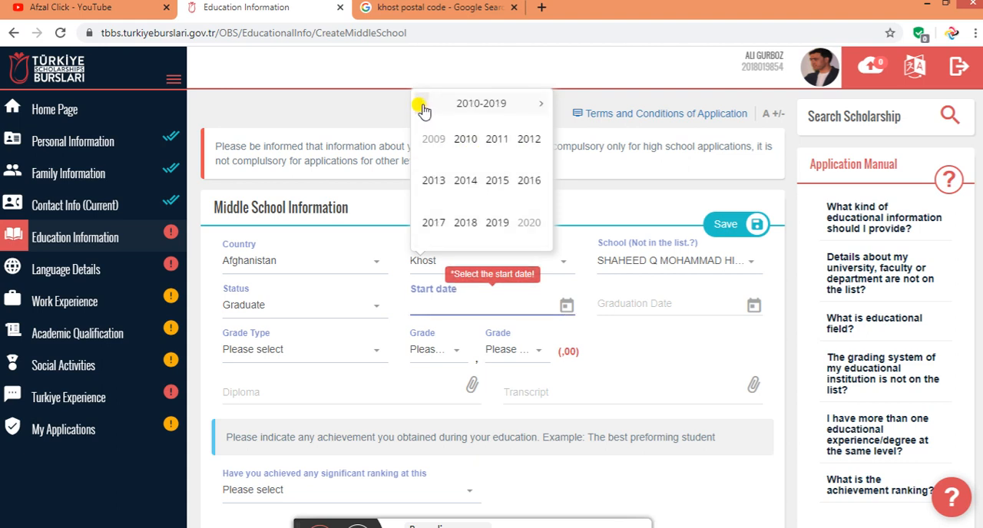
pyautogui.click(421, 105)
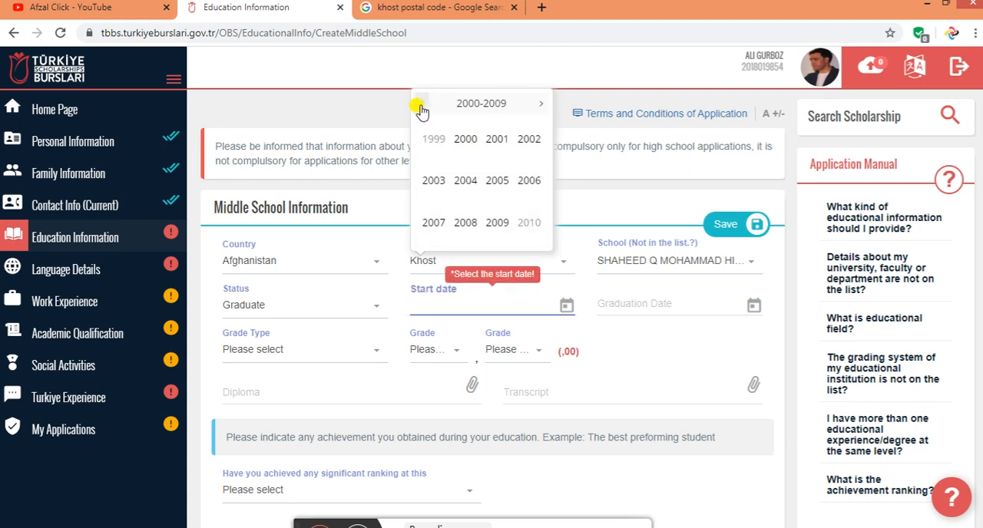
pyautogui.click(496, 142)
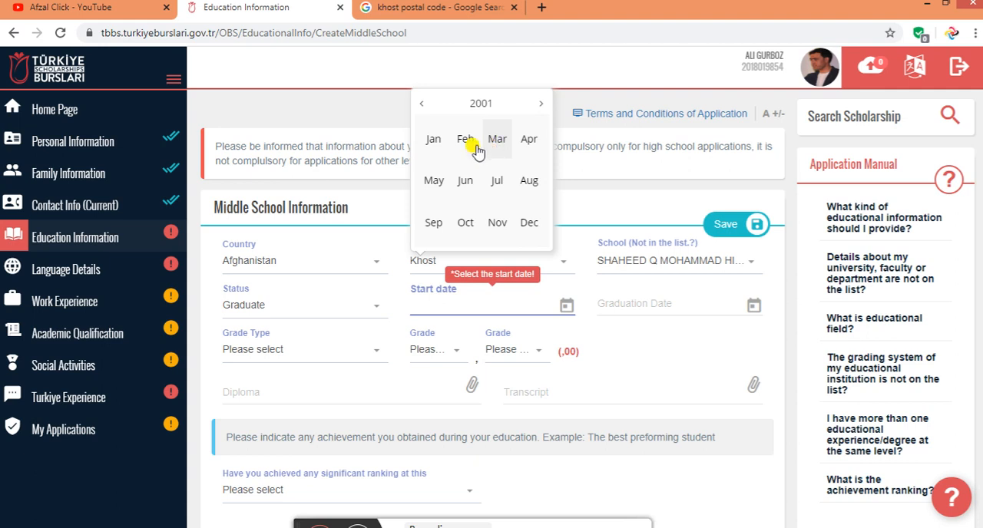
pyautogui.click(434, 142)
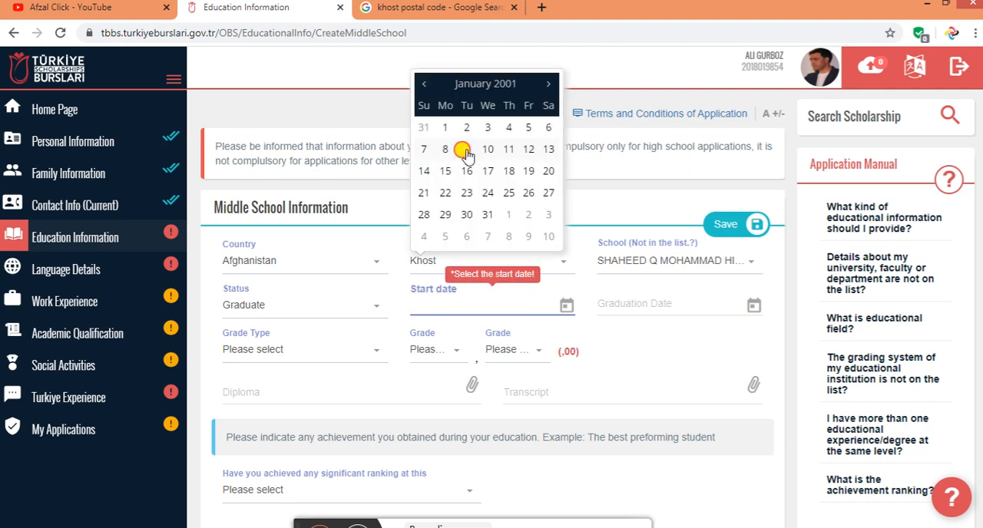
pyautogui.click(467, 154)
# Set the middle school graduation date to 07/01/2010 (7 January 2010)
pyautogui.click(623, 308)
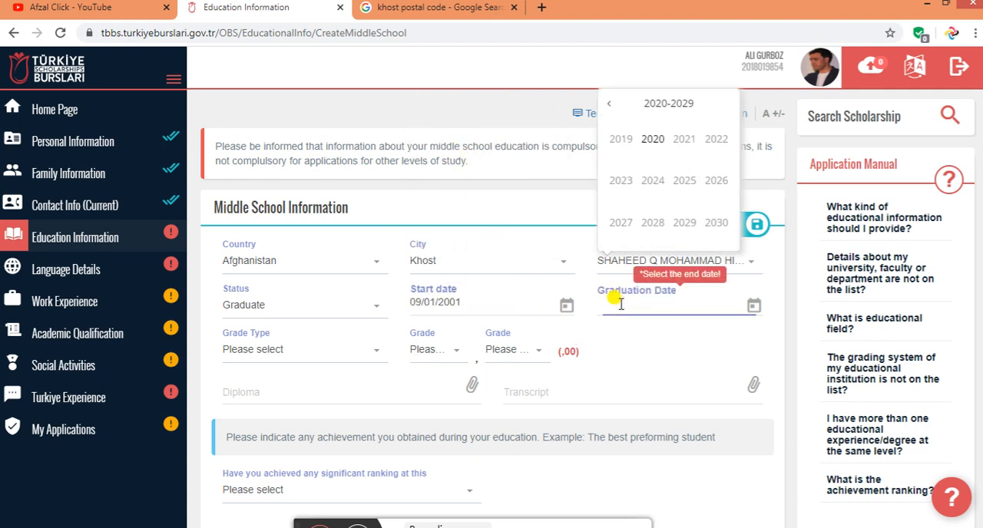
pyautogui.click(609, 103)
pyautogui.click(652, 145)
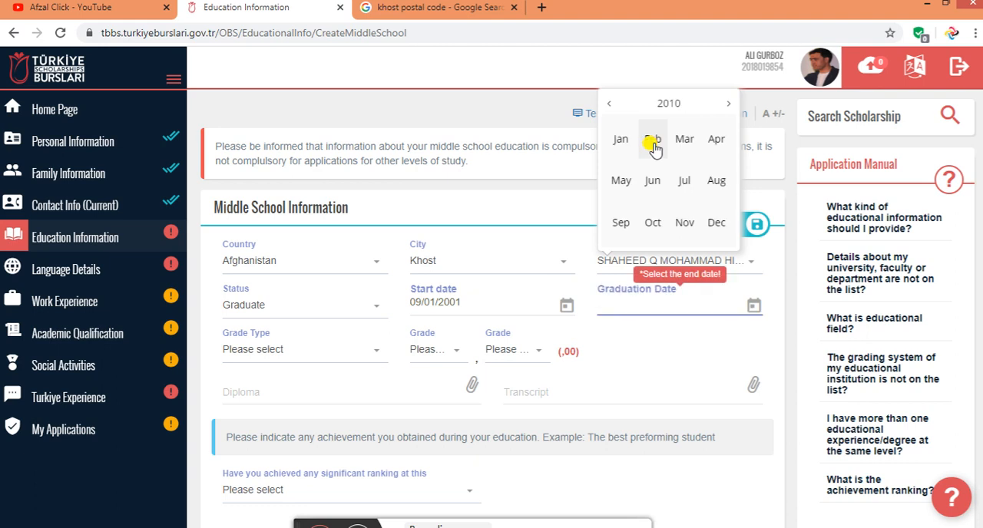
pyautogui.click(624, 140)
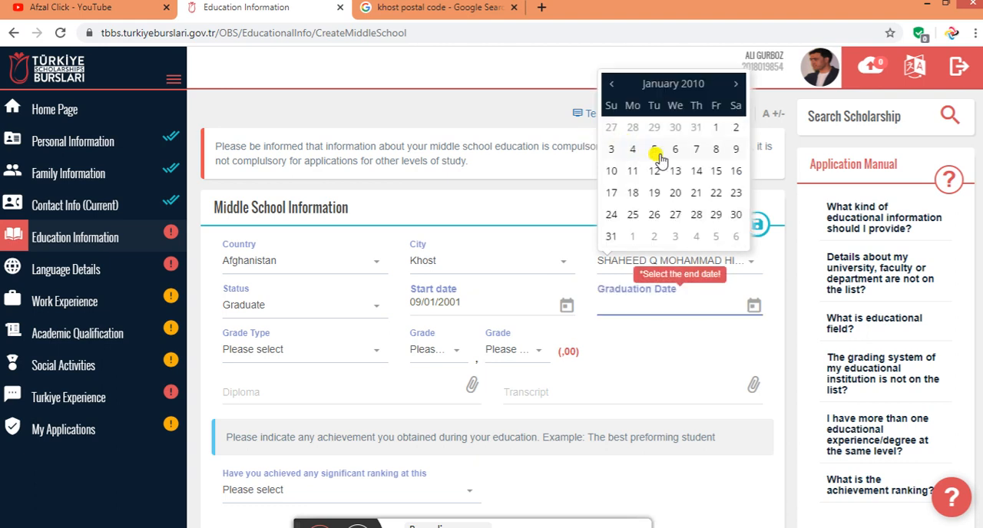
pyautogui.click(692, 151)
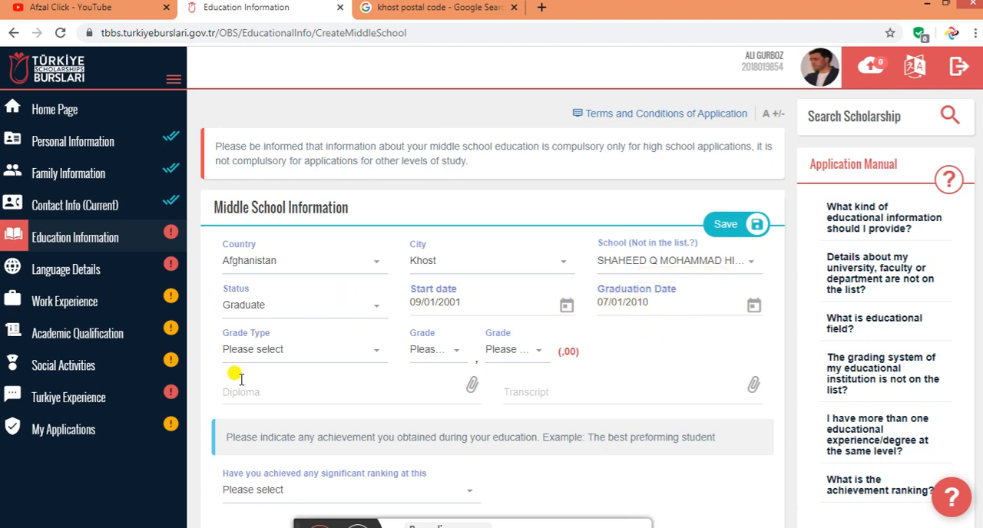
# Set the grade type to 100 and the middle school grade to 92,94
pyautogui.click(242, 351)
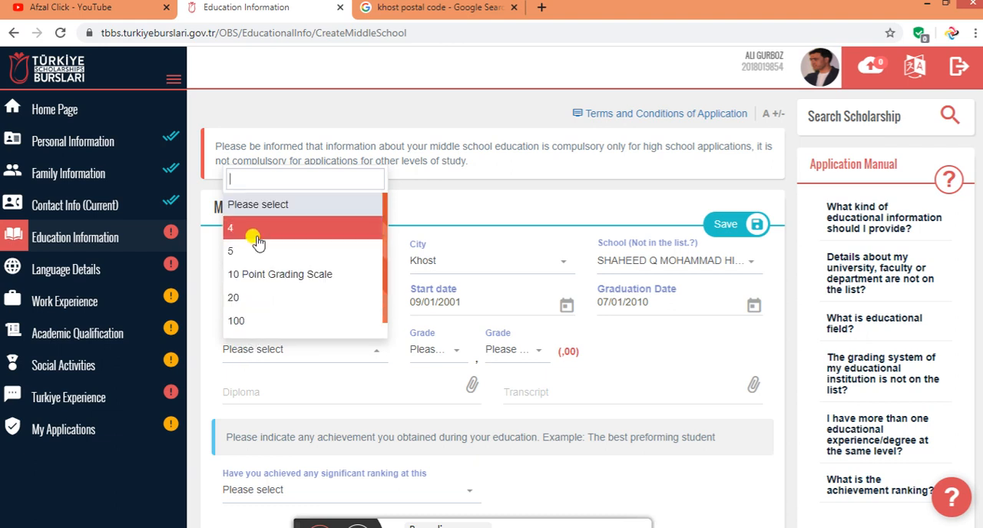
pyautogui.click(255, 321)
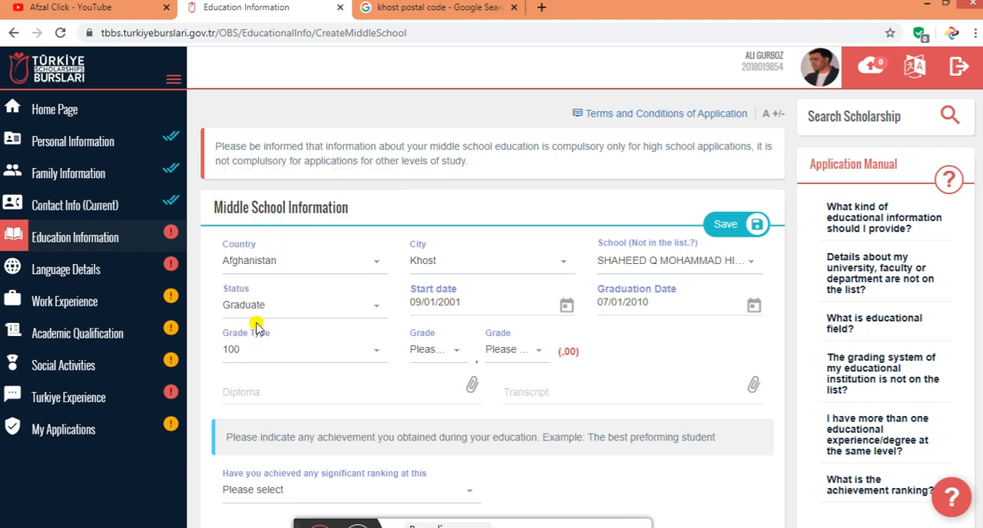
pyautogui.click(435, 350)
pyautogui.scroll(-3, 440, 304)
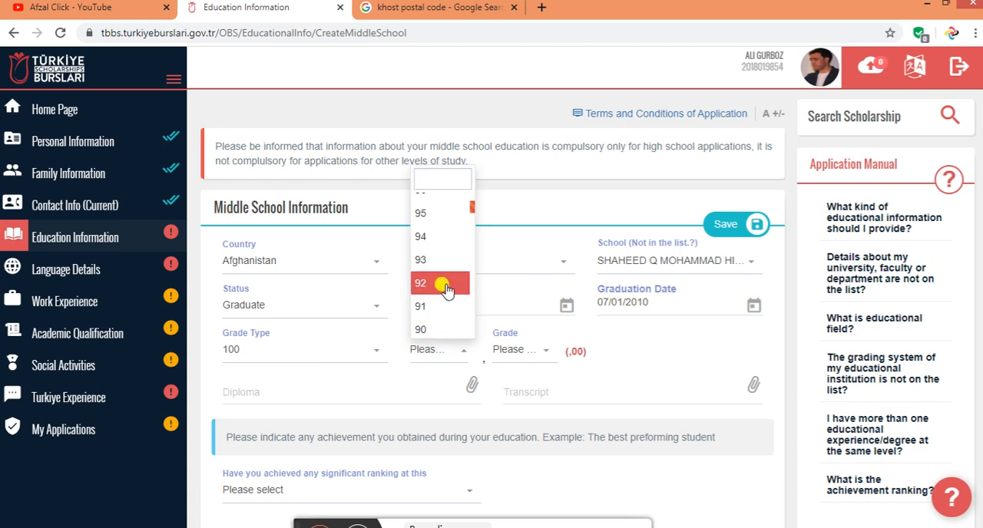
pyautogui.click(444, 286)
pyautogui.click(528, 349)
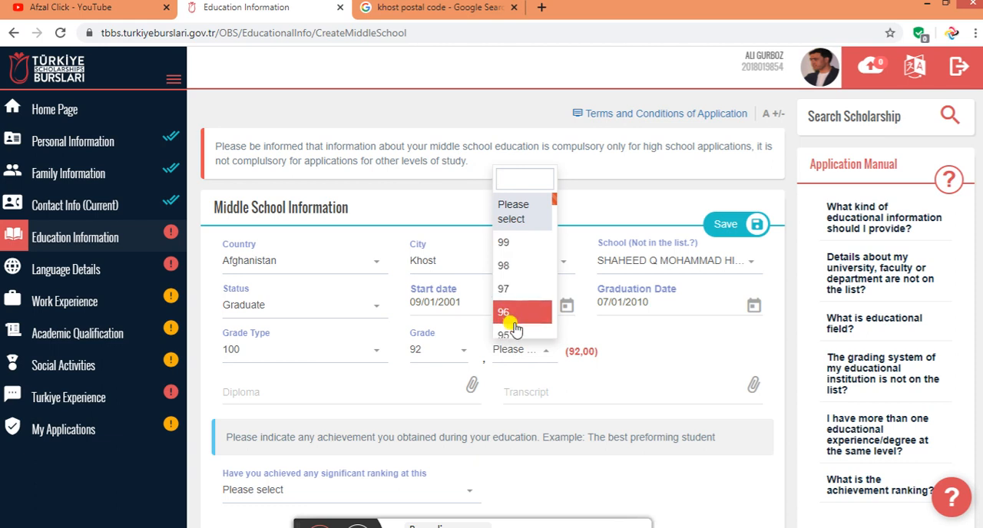
pyautogui.scroll(-1, 511, 311)
pyautogui.click(511, 296)
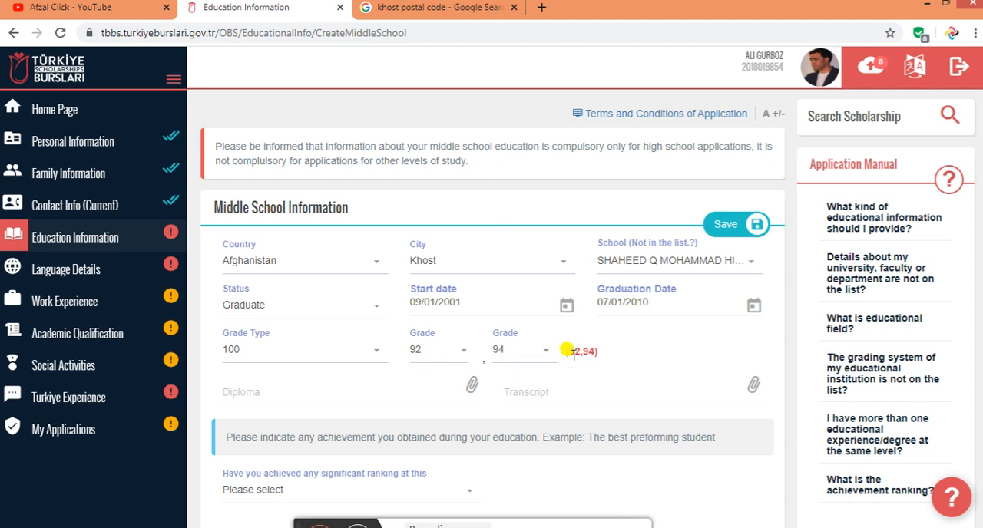
pyautogui.moveTo(588, 351); pyautogui.dragTo(566, 351)
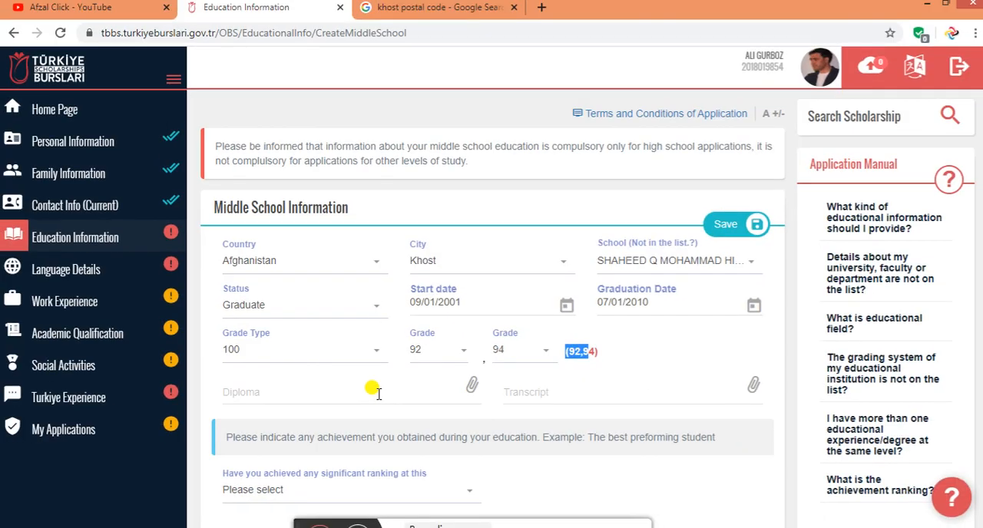
pyautogui.click(925, 7)
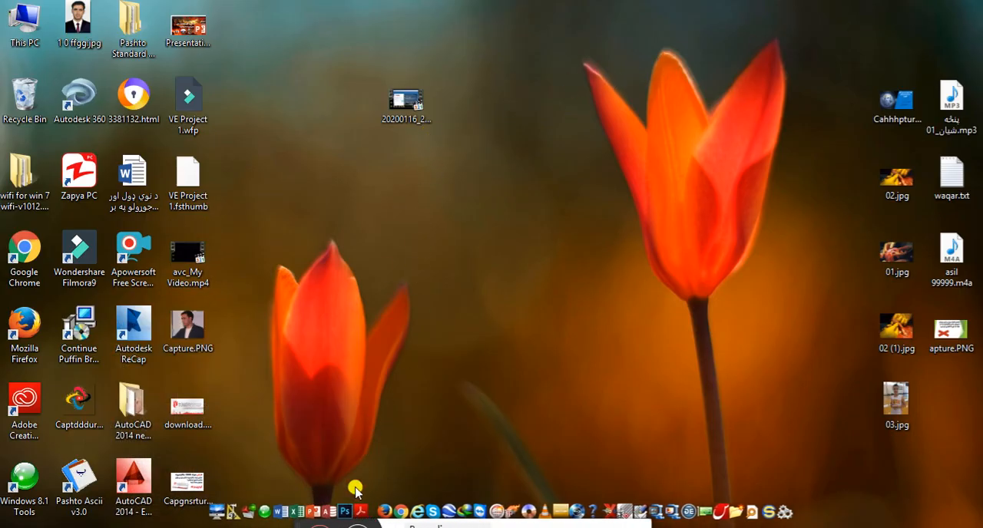
pyautogui.click(192, 527)
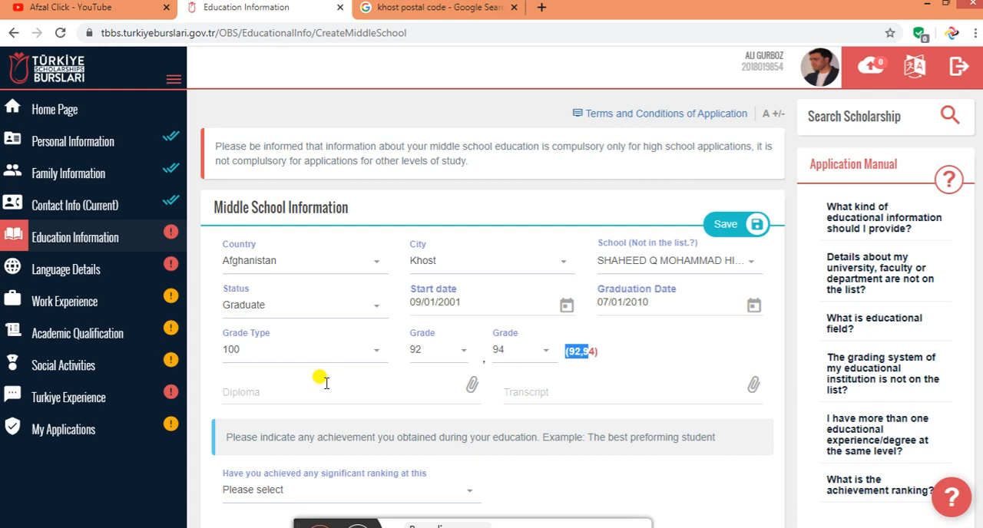
# Attach IMG-20200110-WA0002.jpg from the applicant's document folder on Local Disk (E:) as the middle school diploma
pyautogui.click(282, 395)
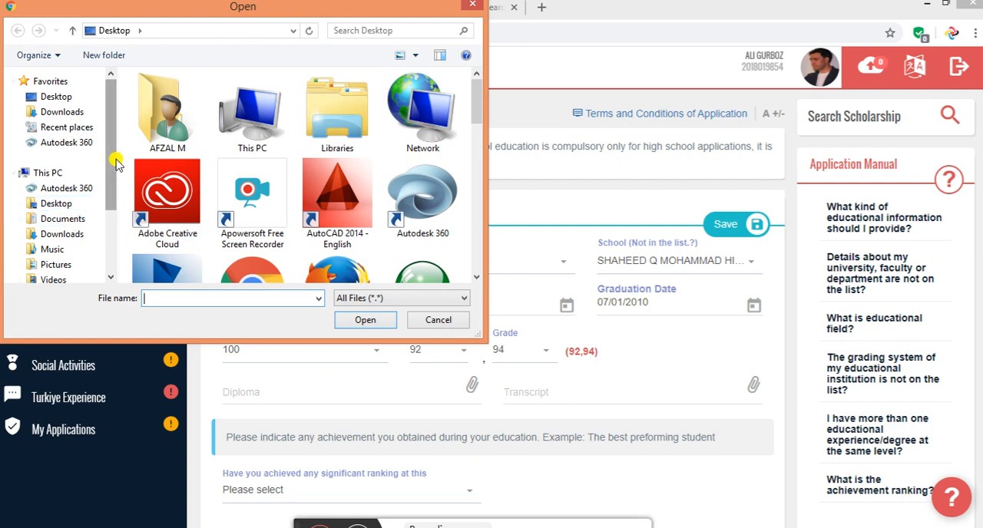
pyautogui.moveTo(110, 161); pyautogui.dragTo(100, 226)
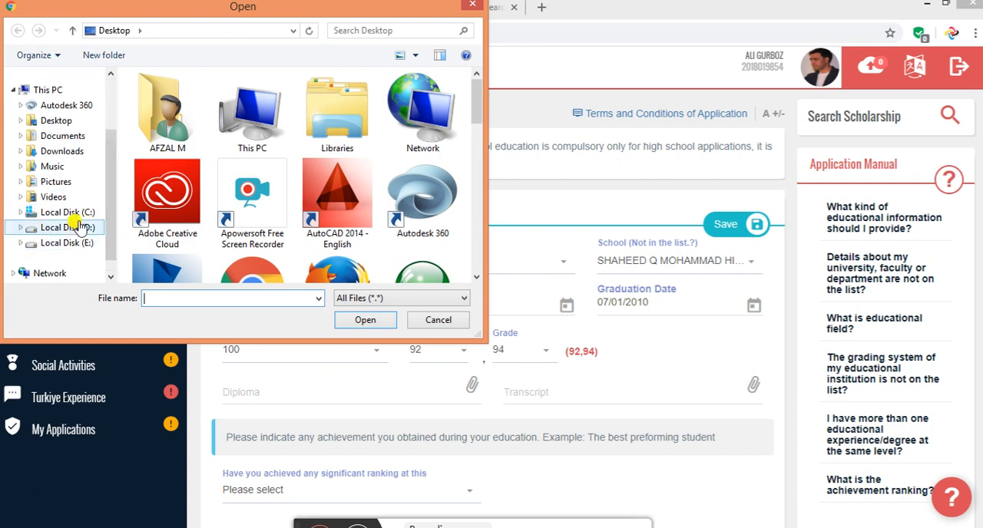
pyautogui.click(80, 226)
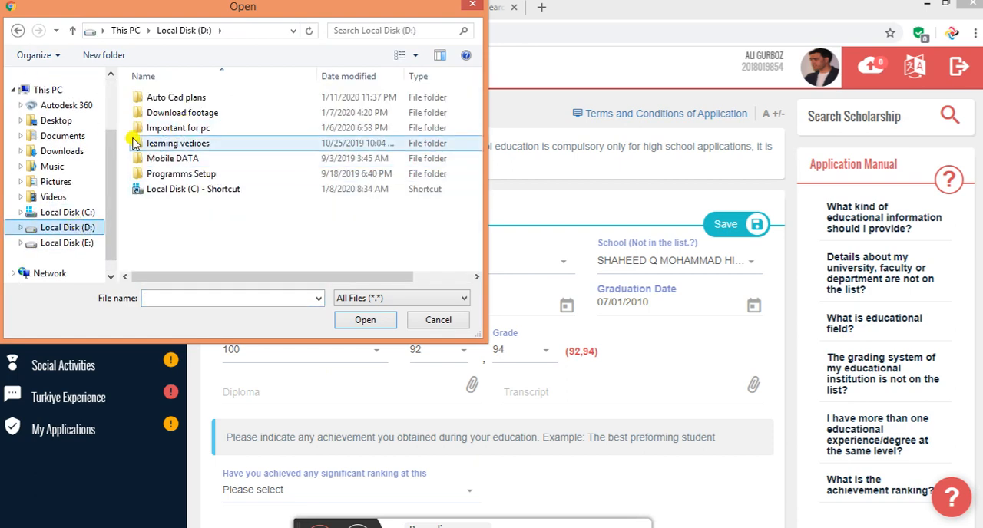
pyautogui.click(75, 242)
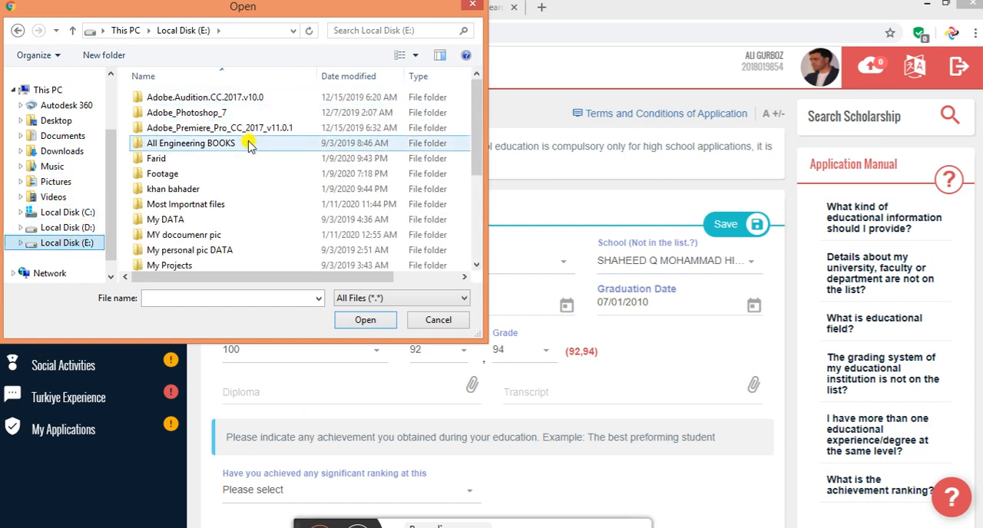
pyautogui.doubleClick(226, 159)
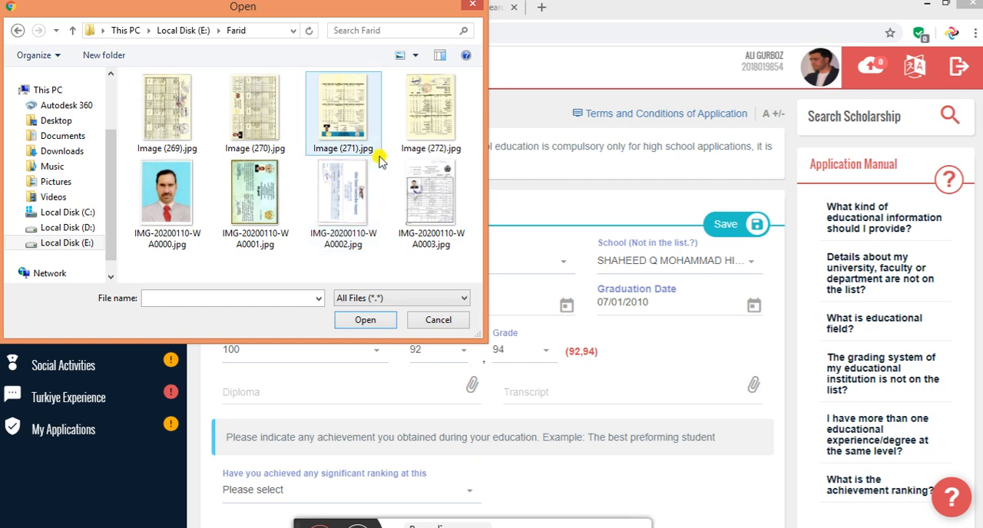
pyautogui.click(341, 201)
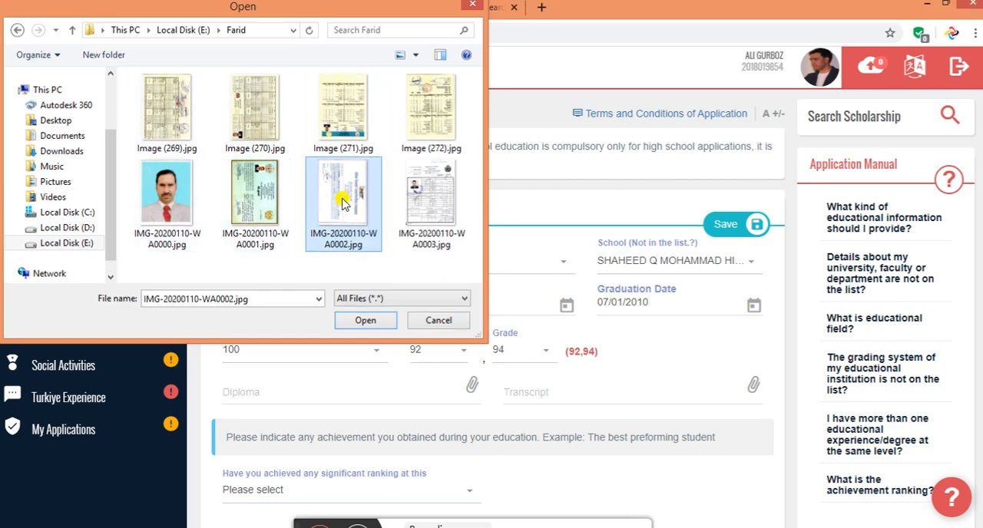
pyautogui.doubleClick(342, 201)
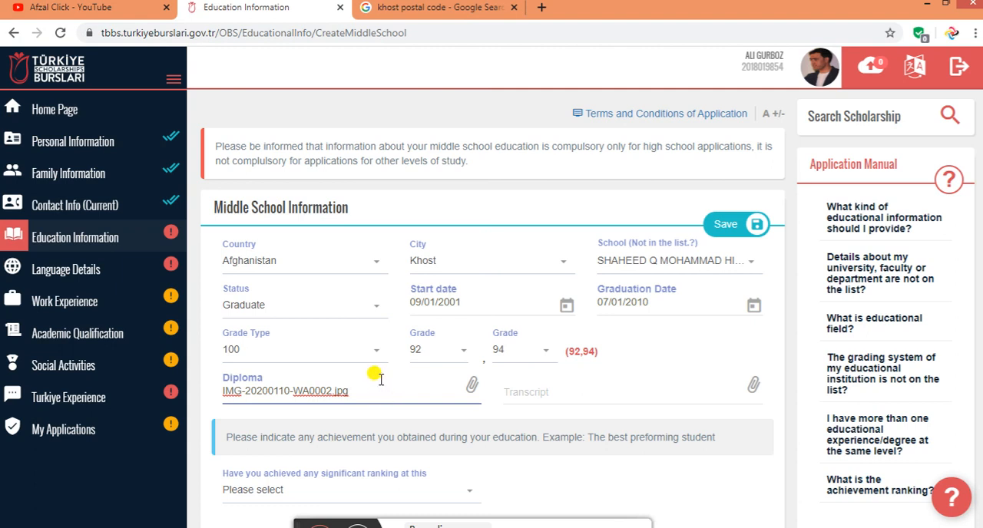
# Attach IMG-20200110-WA0001.jpg as the middle school transcript
pyautogui.click(538, 390)
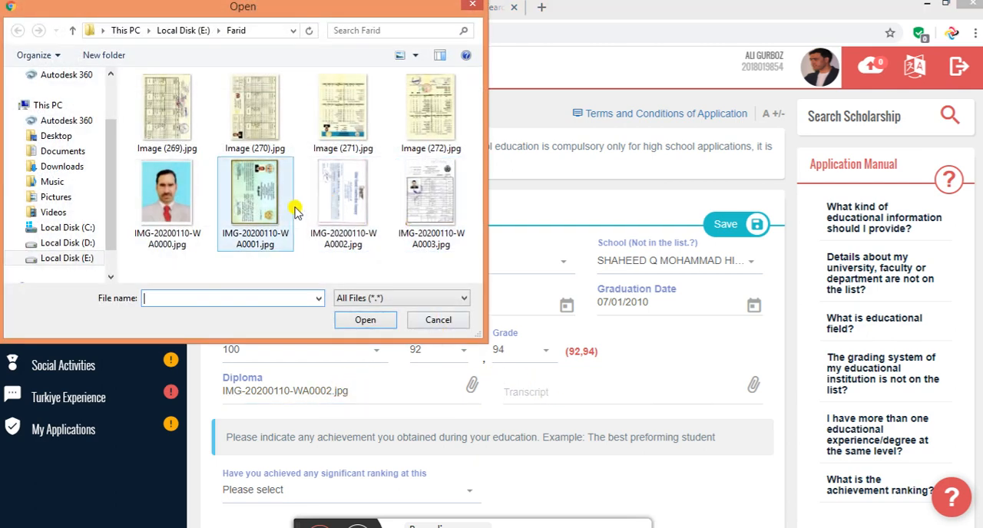
pyautogui.doubleClick(278, 209)
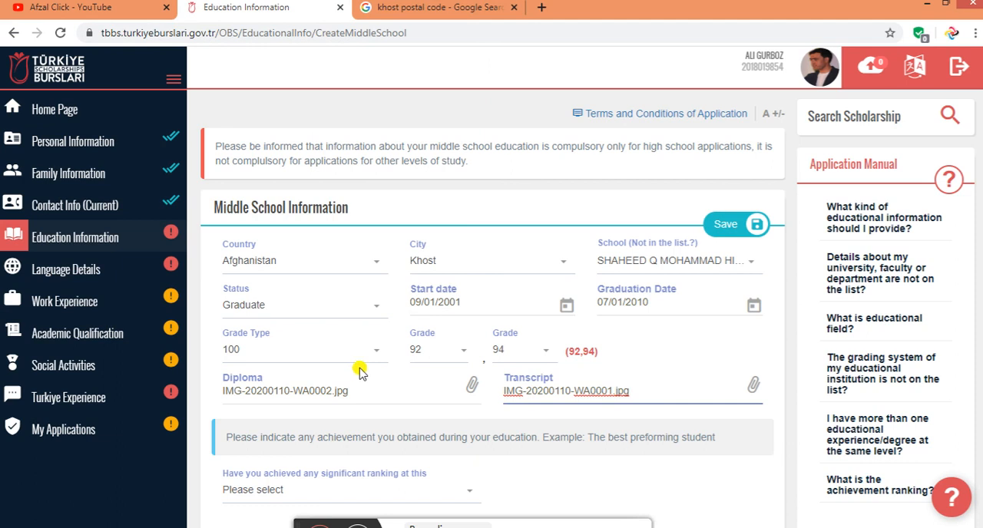
pyautogui.moveTo(349, 392); pyautogui.dragTo(200, 417)
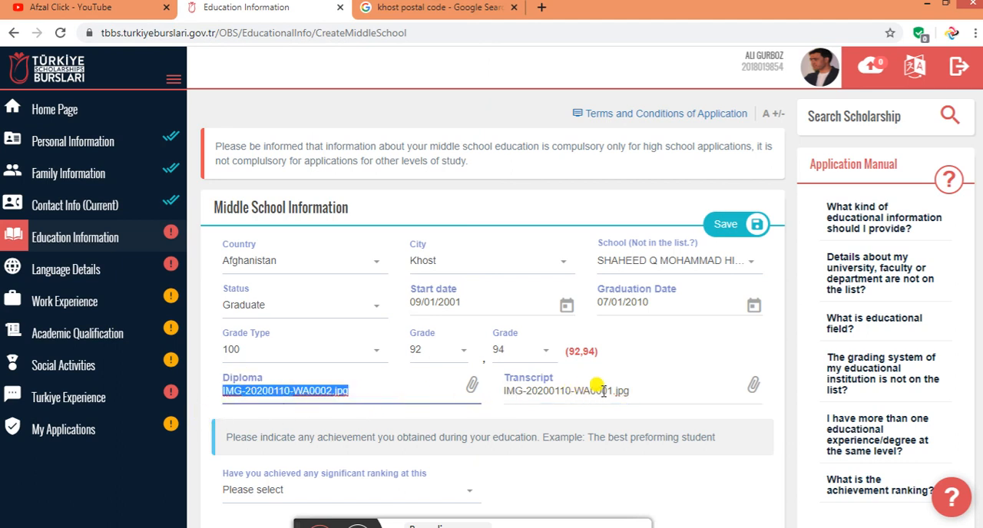
pyautogui.moveTo(642, 393); pyautogui.dragTo(509, 384)
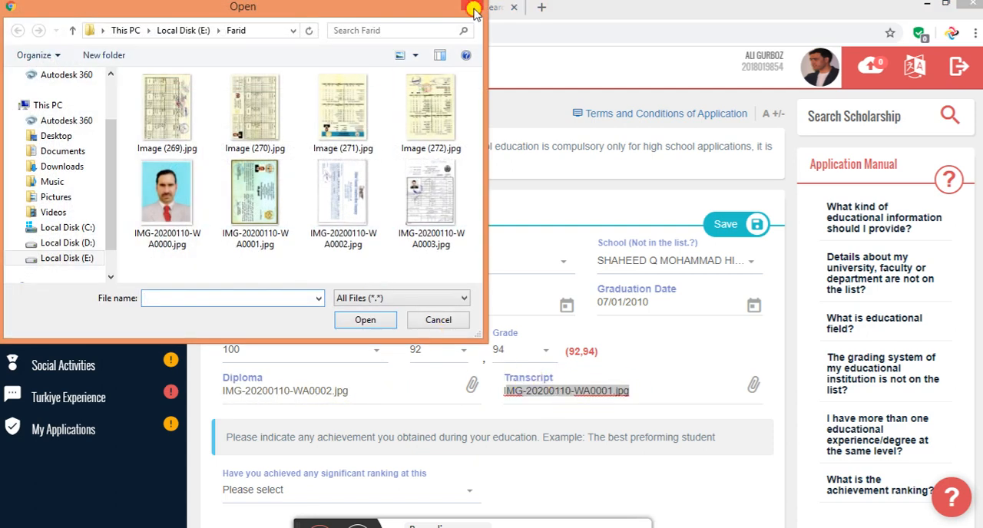
pyautogui.click(443, 320)
pyautogui.scroll(-2, 430, 362)
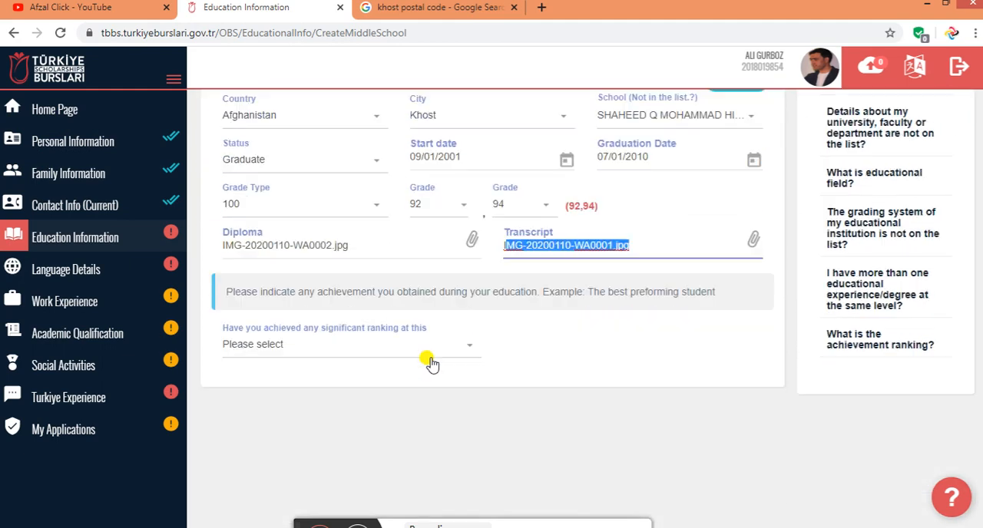
pyautogui.scroll(2, 430, 364)
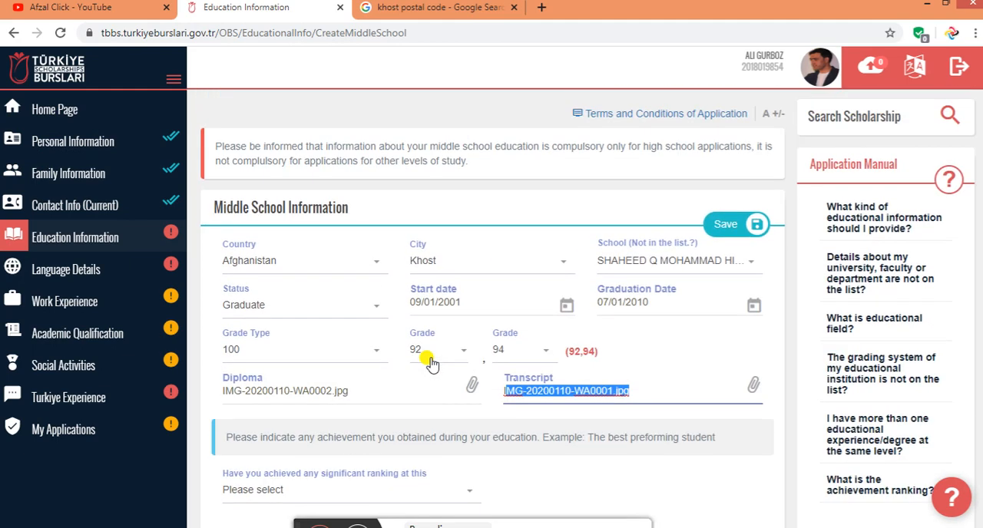
# Answer Yes to having achieved a significant ranking in middle school and tick the option for a certificate proving the achievement
pyautogui.scroll(-1, 432, 366)
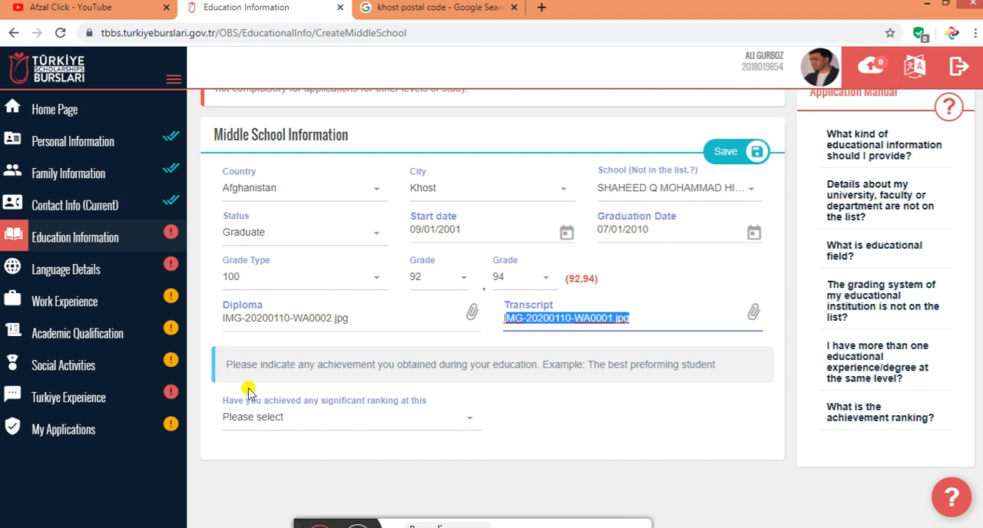
pyautogui.click(438, 425)
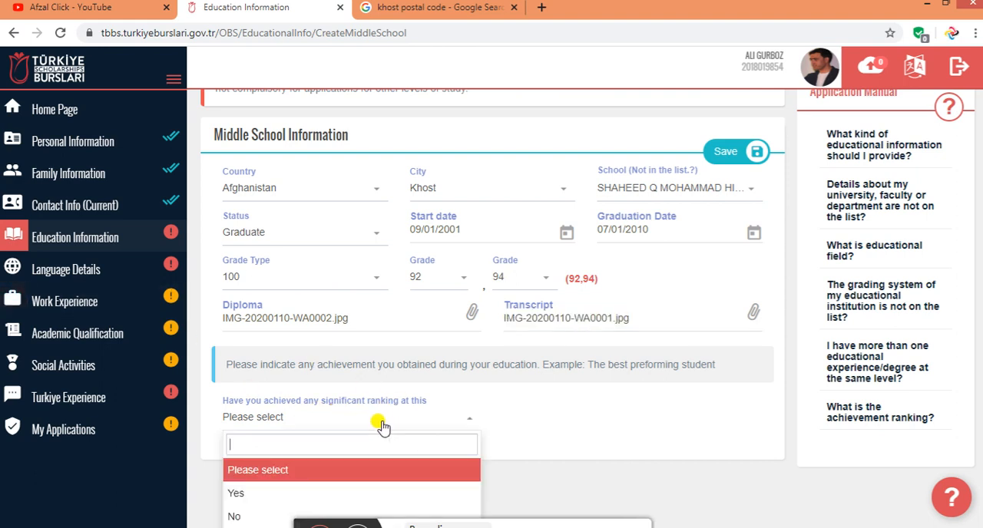
pyautogui.scroll(-2, 444, 436)
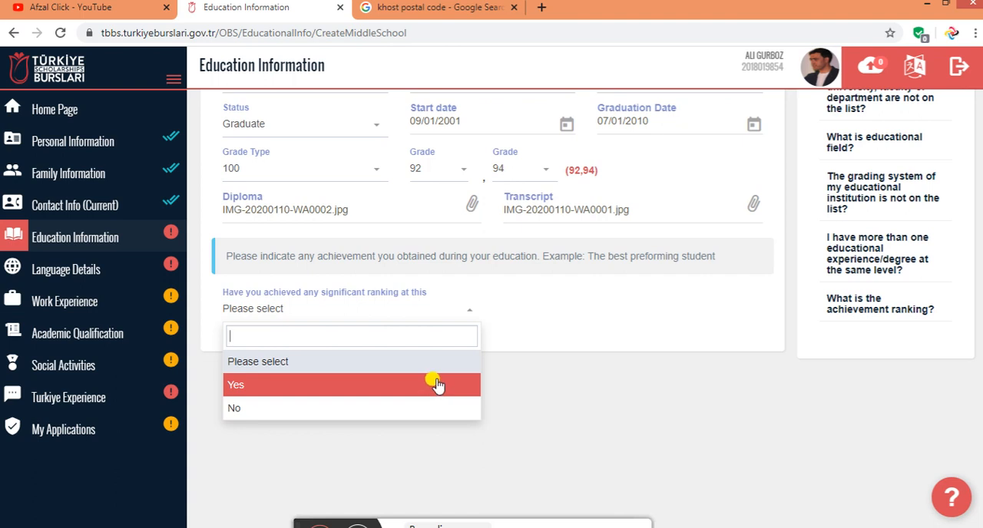
pyautogui.click(543, 321)
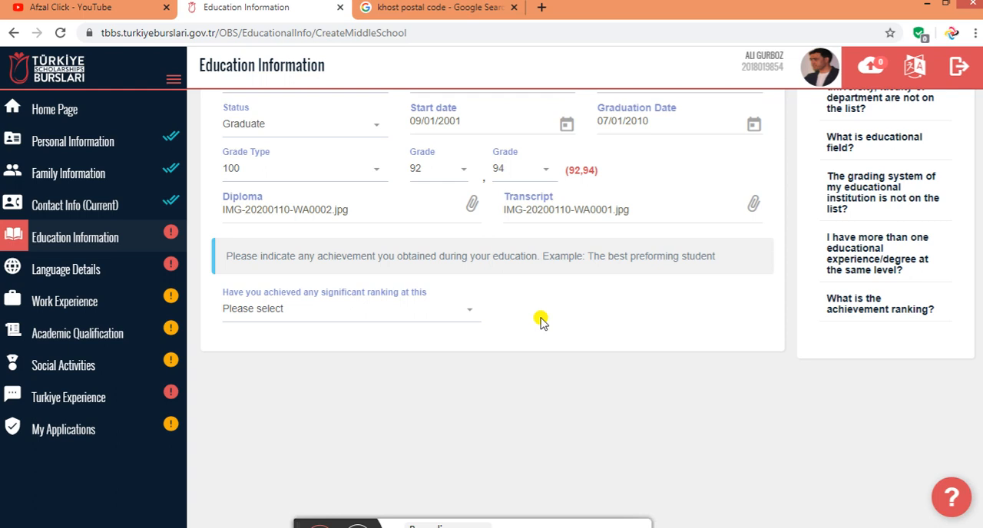
pyautogui.click(397, 314)
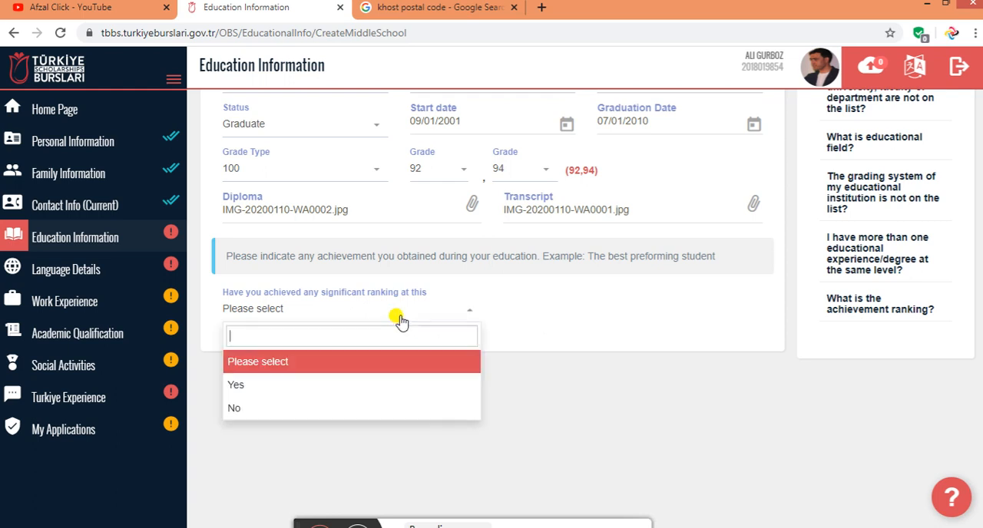
pyautogui.click(355, 382)
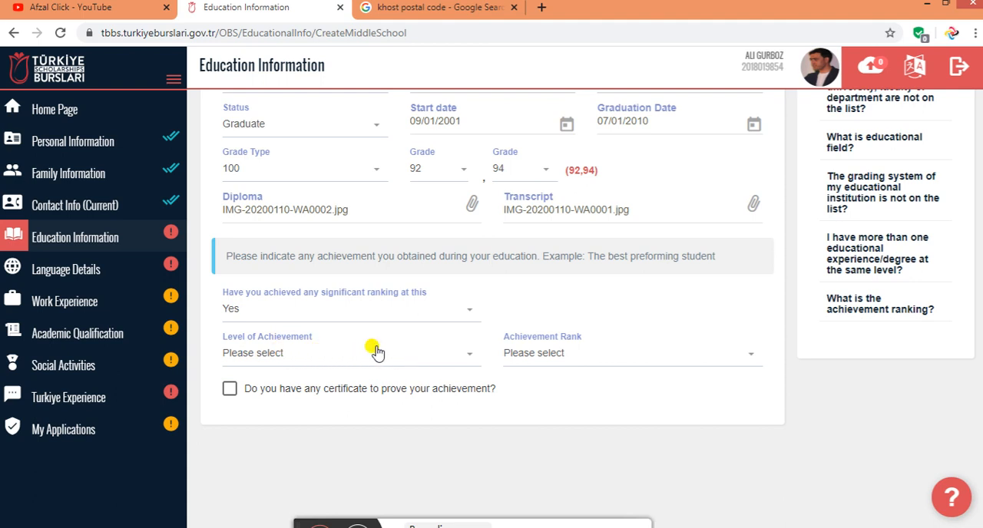
pyautogui.click(230, 388)
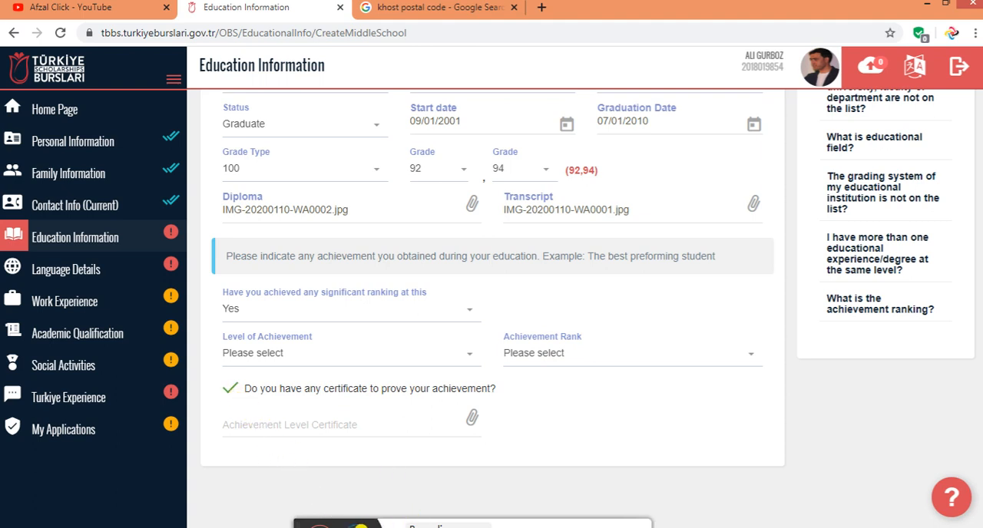
pyautogui.click(360, 527)
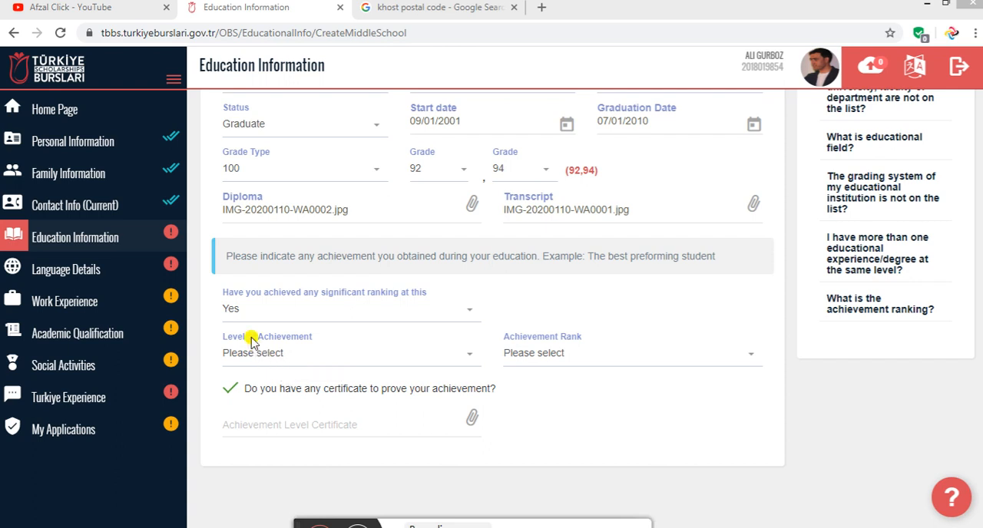
# Set the significant ranking question to No and save the middle school entry
pyautogui.click(232, 311)
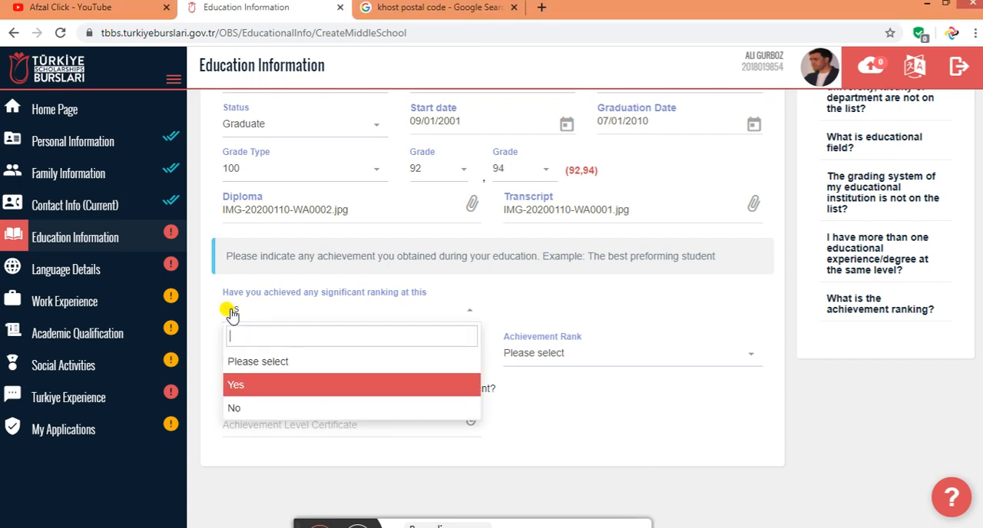
pyautogui.click(250, 407)
pyautogui.scroll(3, 307, 353)
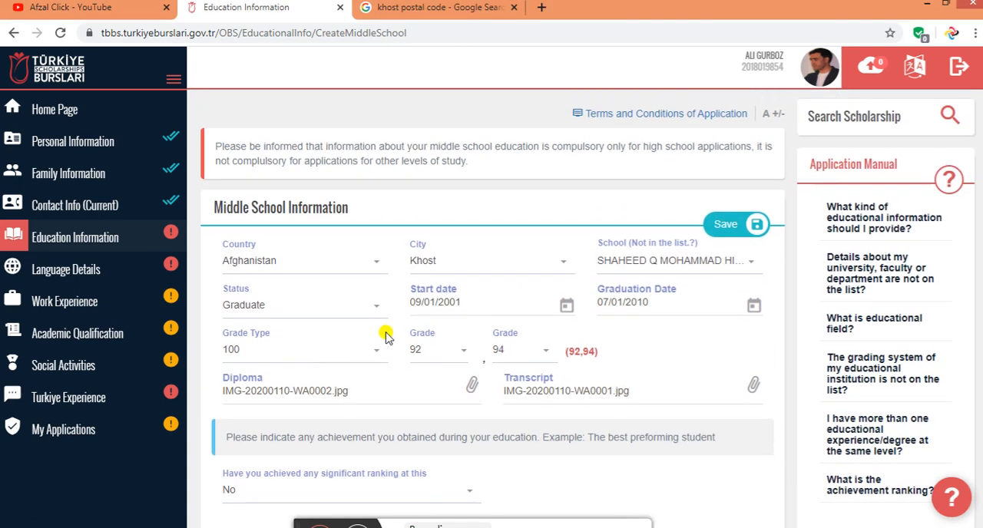
pyautogui.click(726, 229)
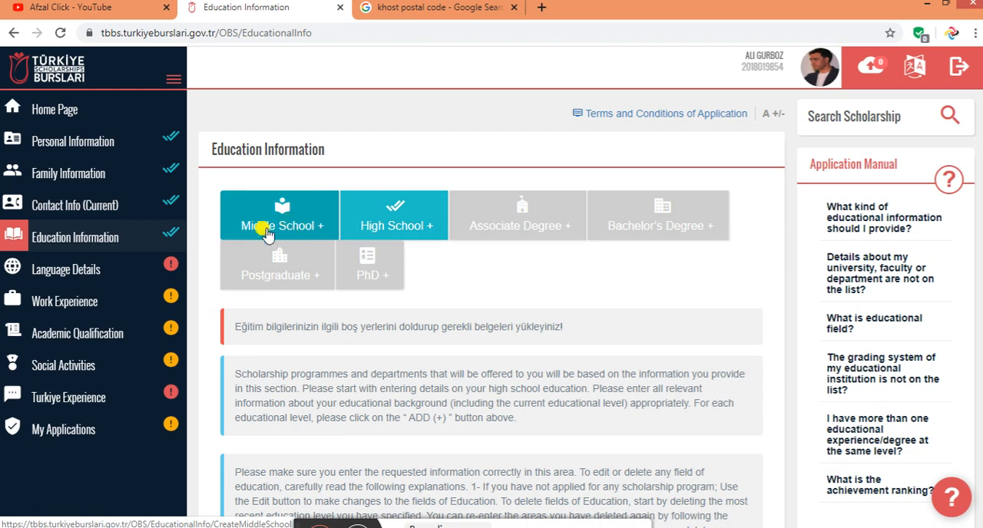
# Reopen the middle school entry to review its saved details and documents, and save it again
pyautogui.click(265, 231)
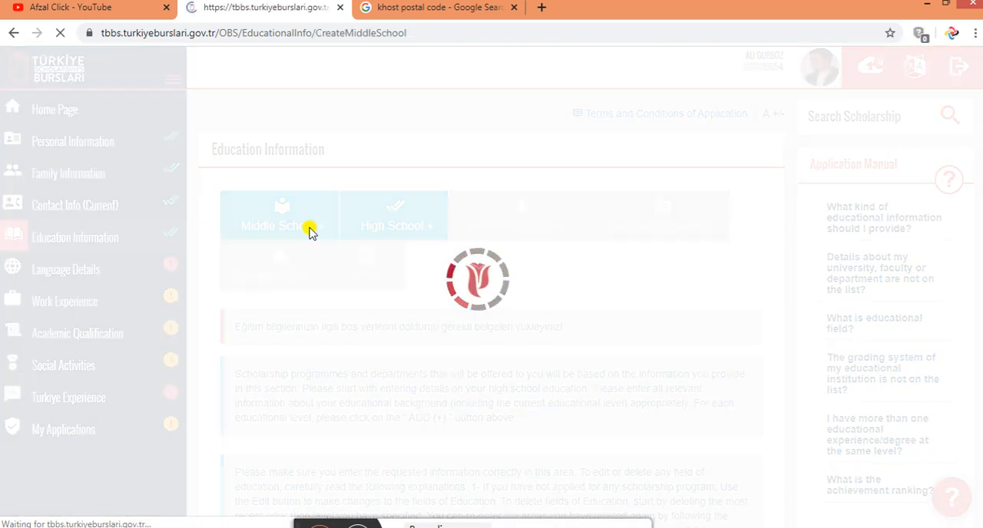
pyautogui.scroll(-2, 349, 246)
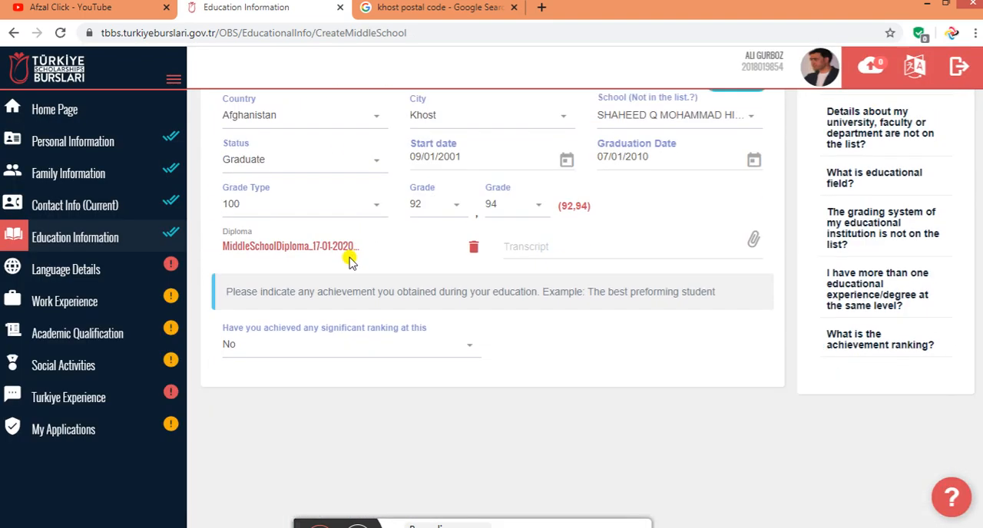
pyautogui.scroll(1, 278, 262)
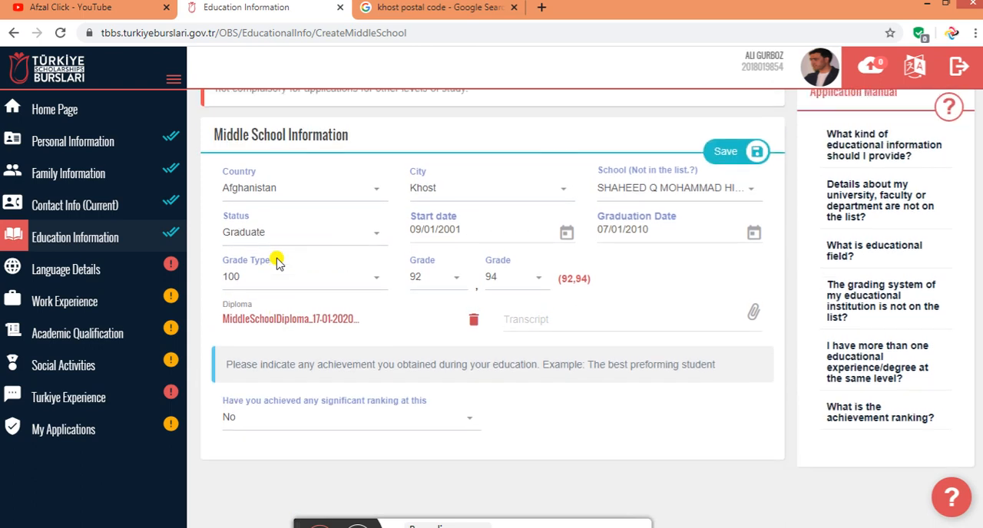
pyautogui.scroll(1, 278, 262)
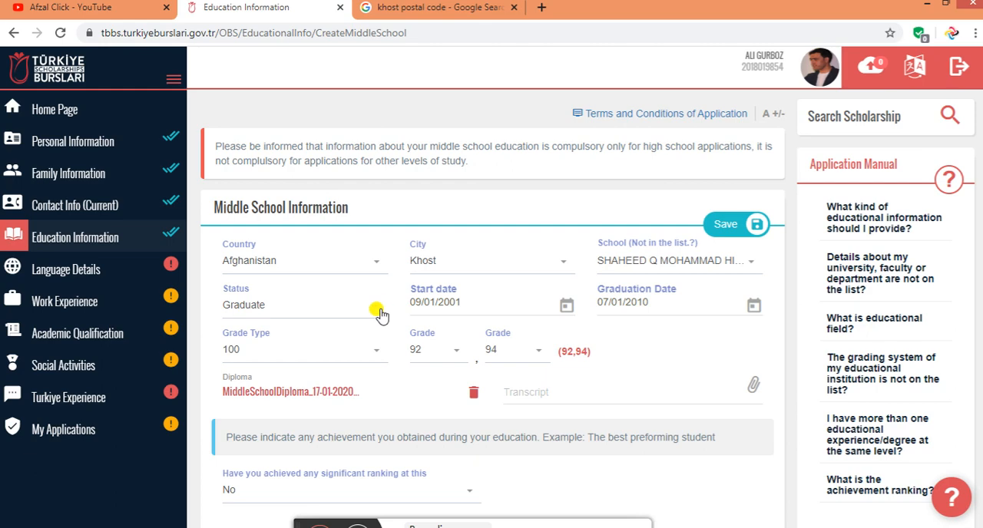
pyautogui.scroll(-2, 379, 313)
pyautogui.scroll(1, 387, 311)
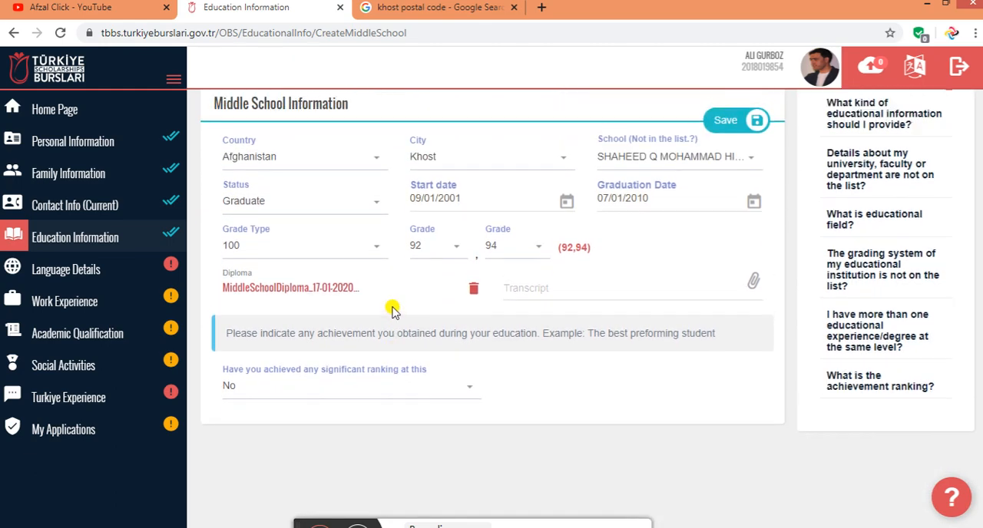
pyautogui.scroll(1, 392, 309)
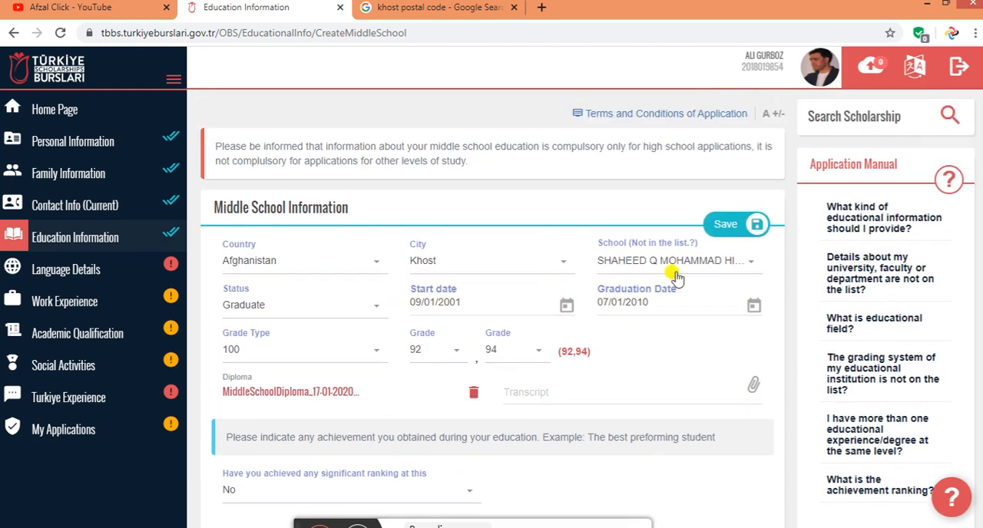
pyautogui.click(714, 223)
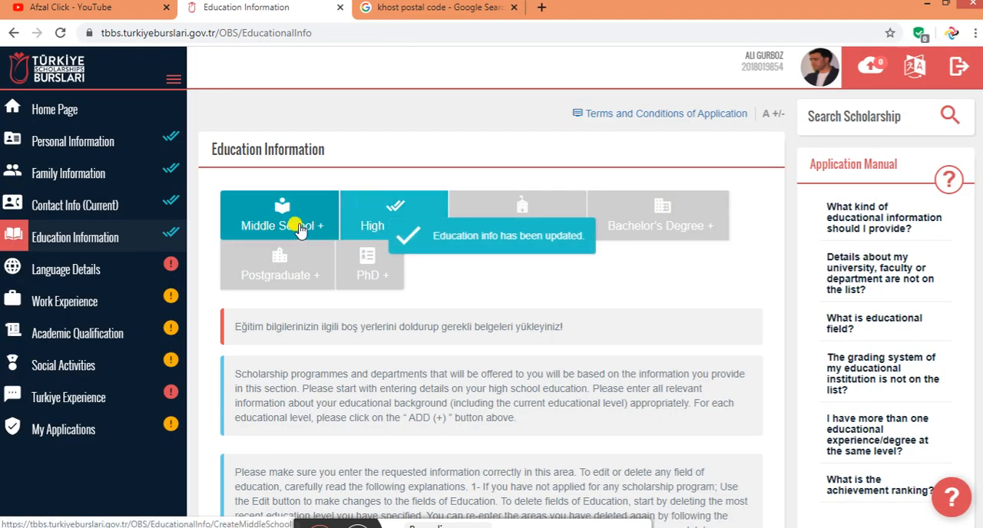
# Start the high school entry with country Afghanistan, city Khost and school ABDUL HAİ HABİBİ
pyautogui.click(388, 217)
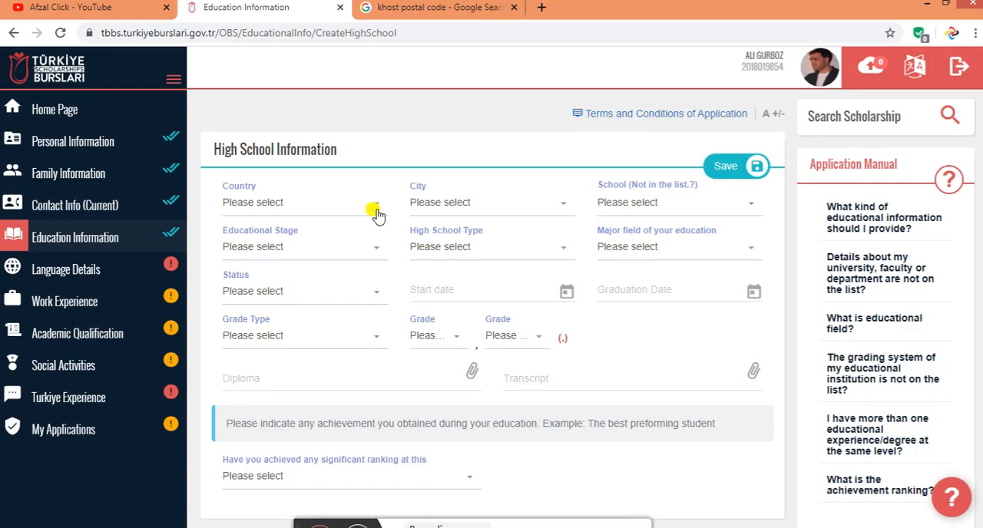
pyautogui.click(288, 202)
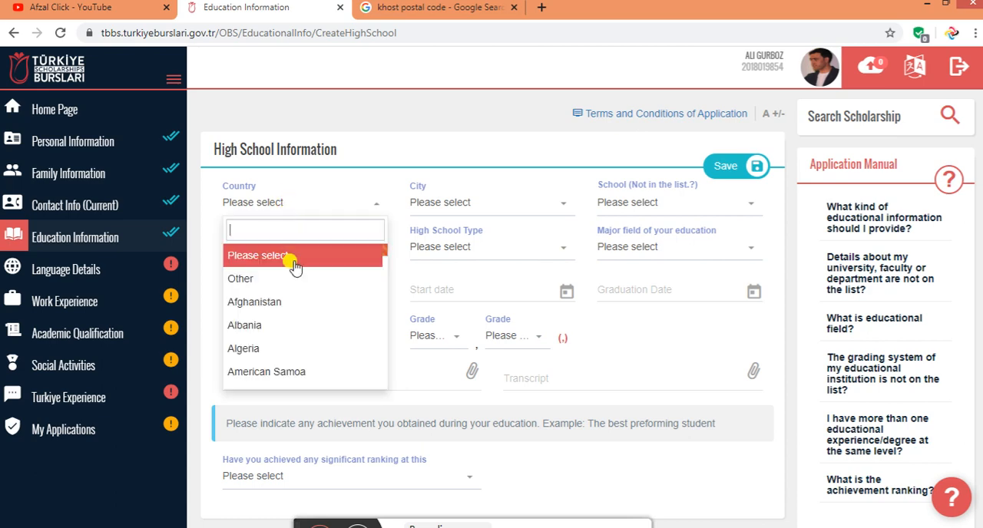
pyautogui.press('Return')
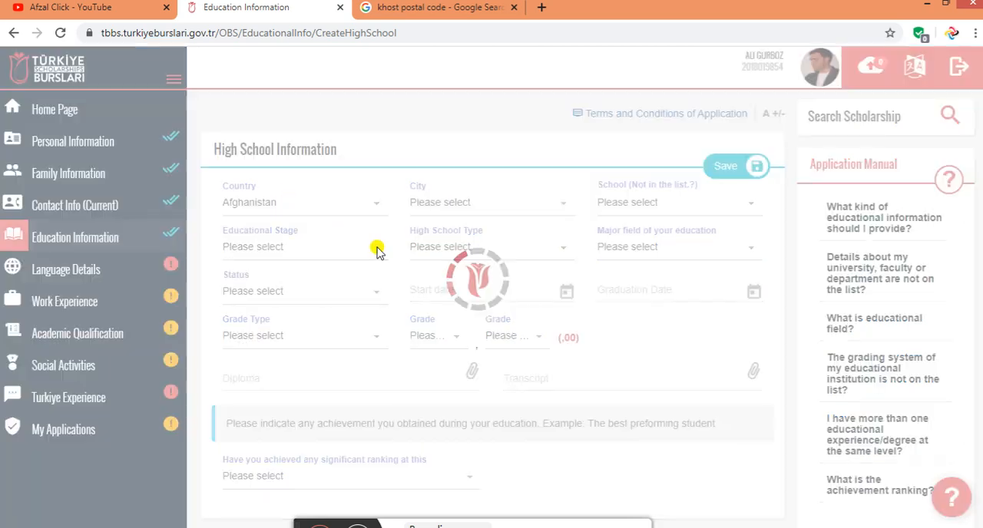
pyautogui.click(457, 203)
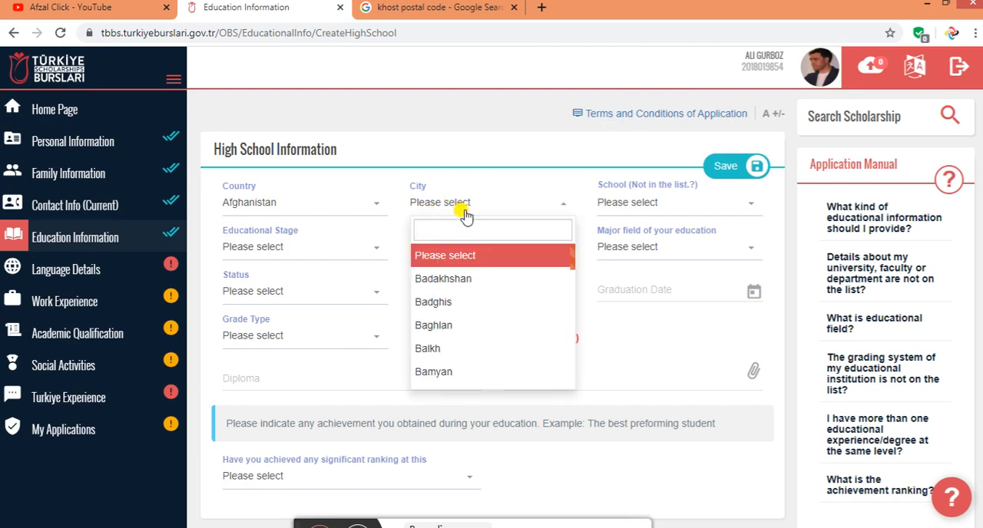
pyautogui.write('kho')
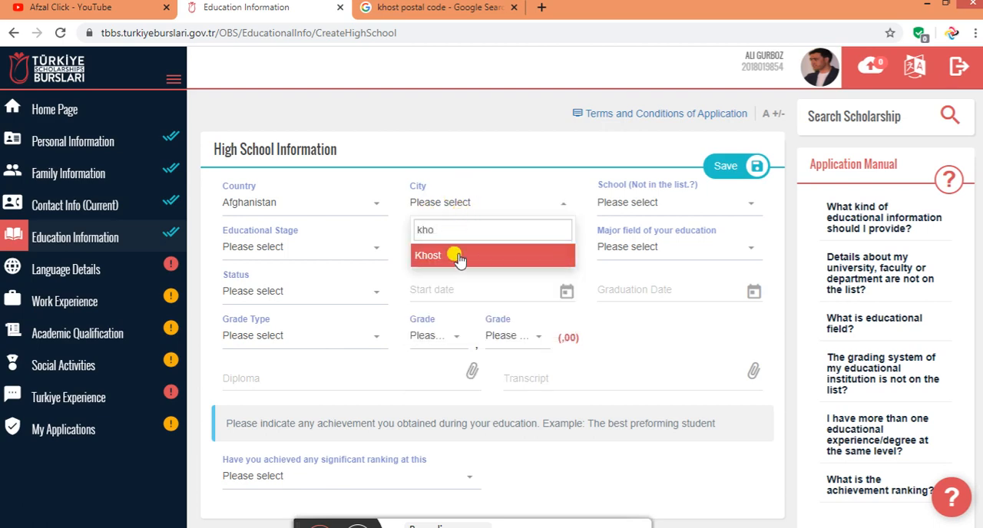
pyautogui.click(457, 258)
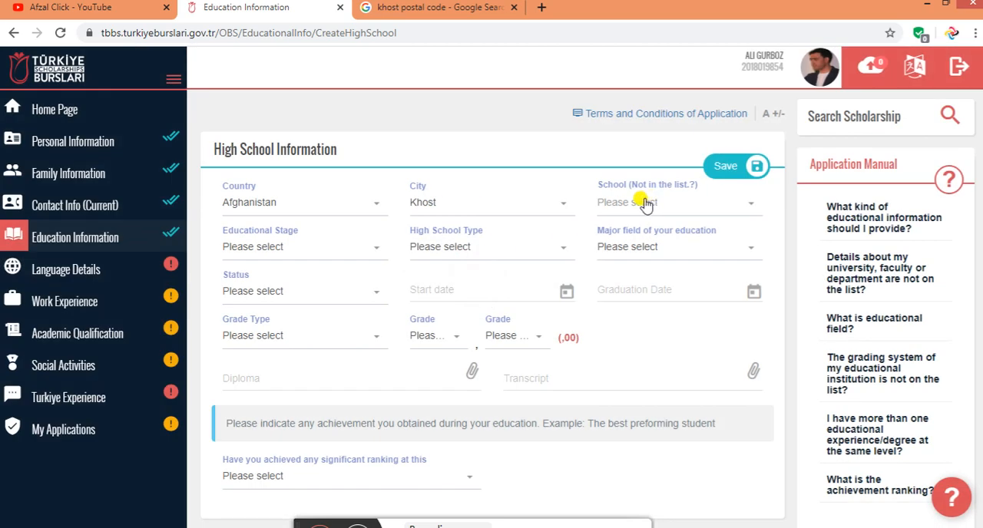
pyautogui.click(644, 205)
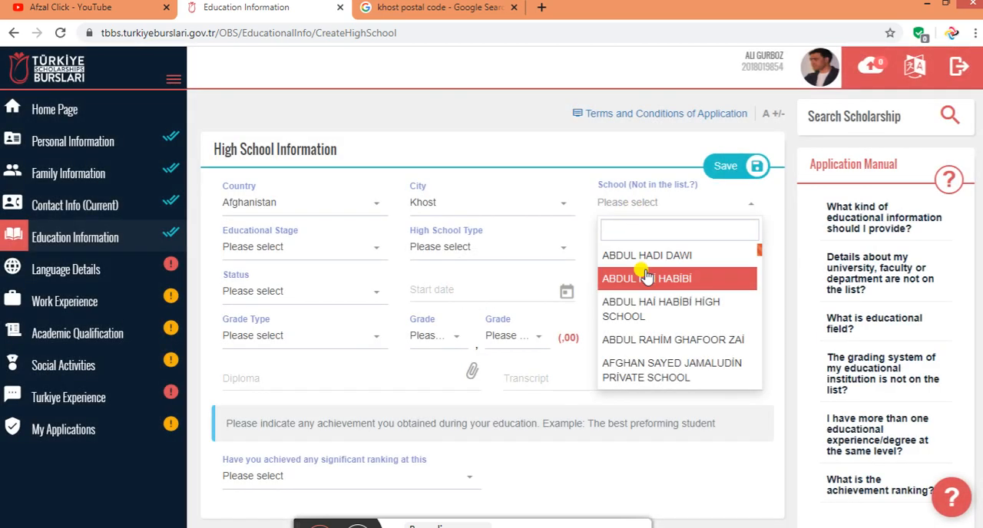
pyautogui.click(646, 278)
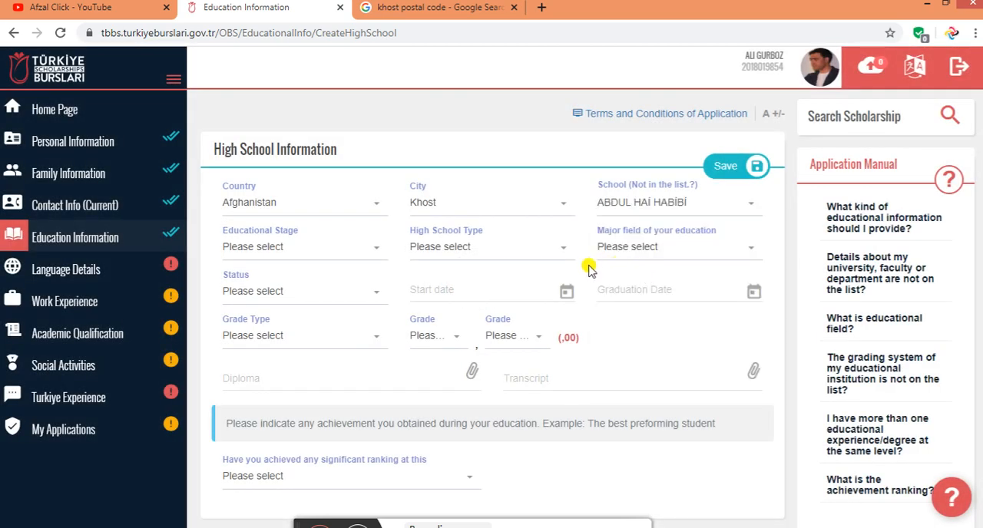
# Set the educational stage to Secondary Education, high school type to General High School, major field to General (No education field) and status to Graduate
pyautogui.click(278, 252)
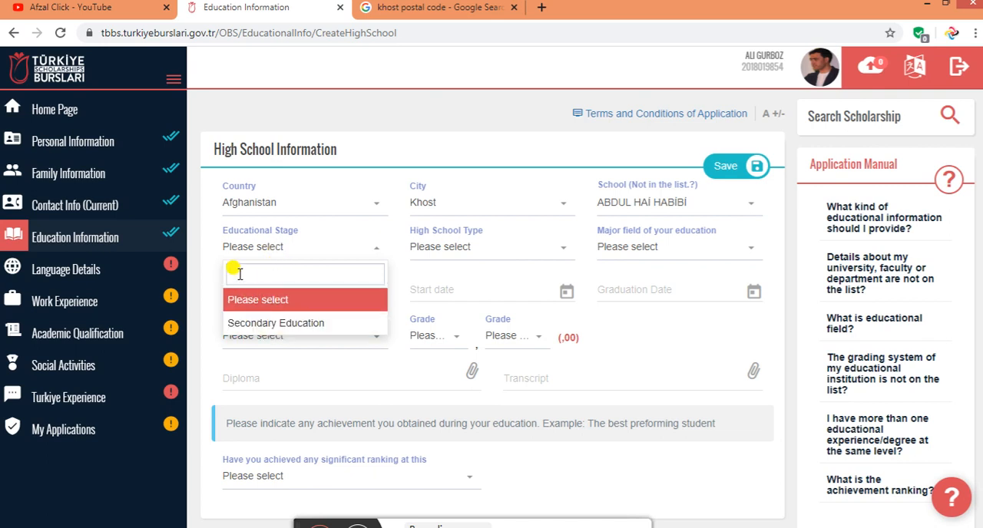
pyautogui.click(290, 326)
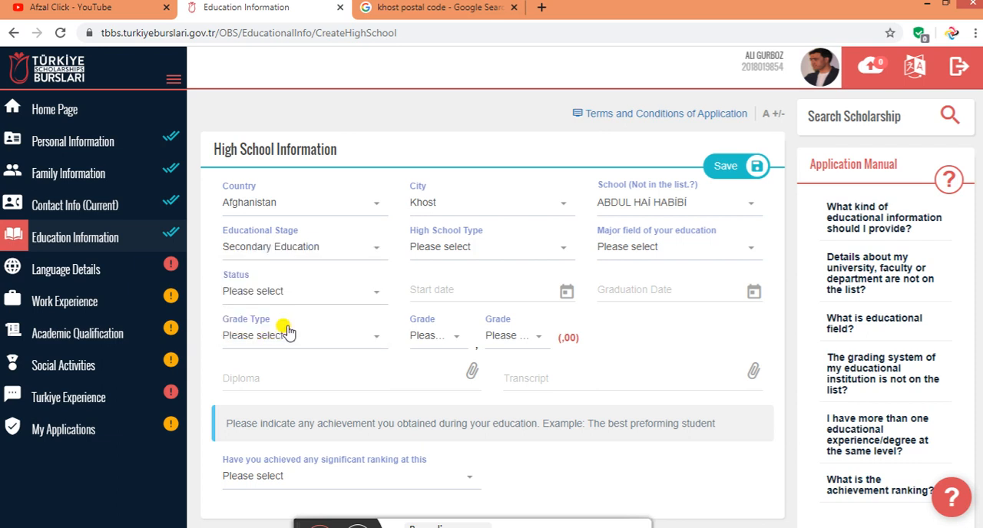
pyautogui.click(468, 250)
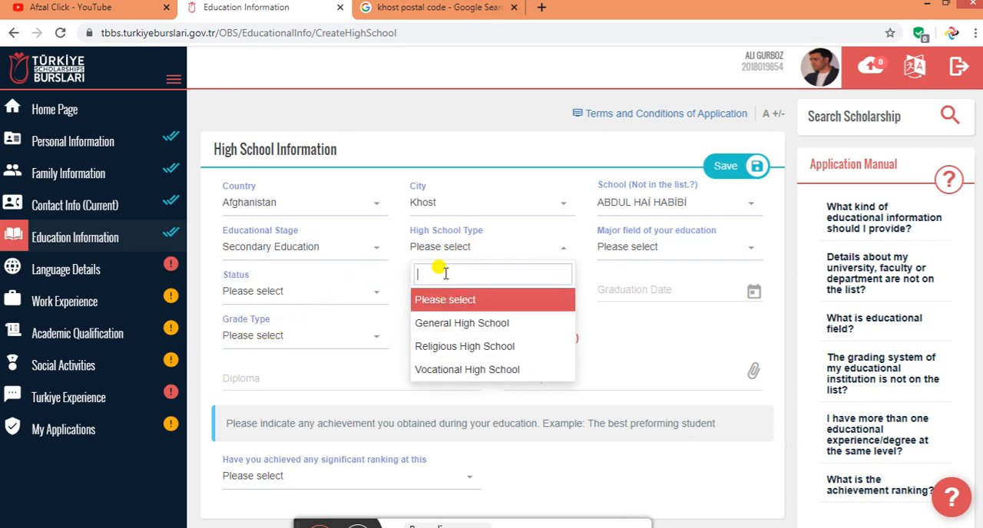
pyautogui.click(459, 333)
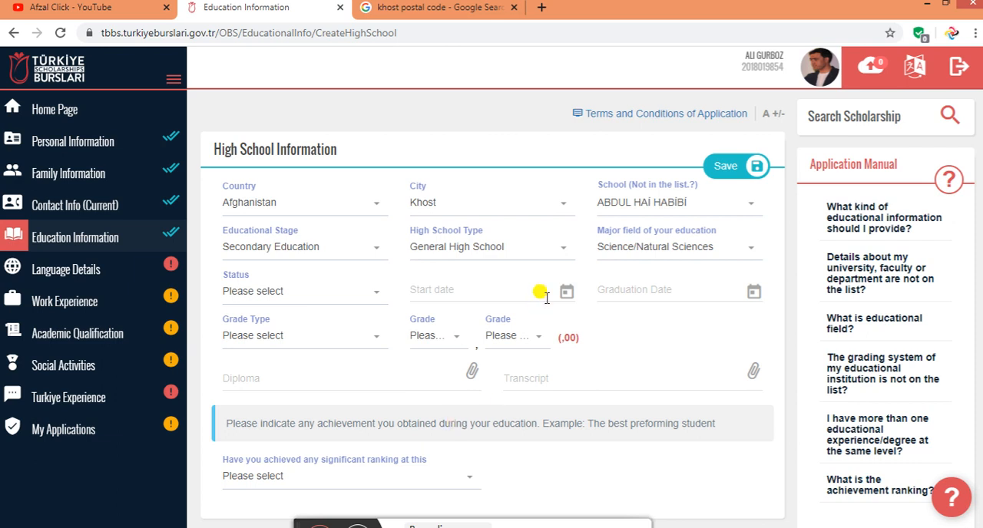
pyautogui.click(644, 246)
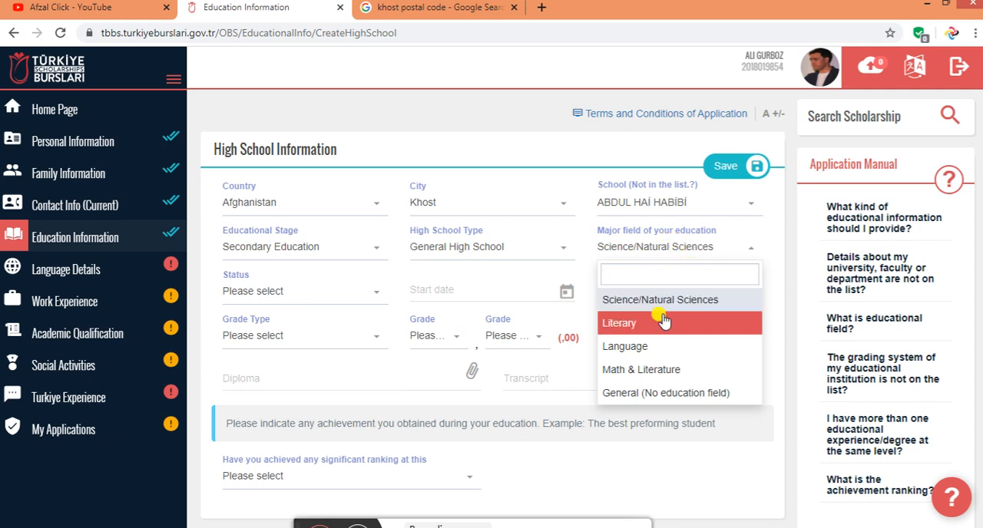
pyautogui.click(636, 391)
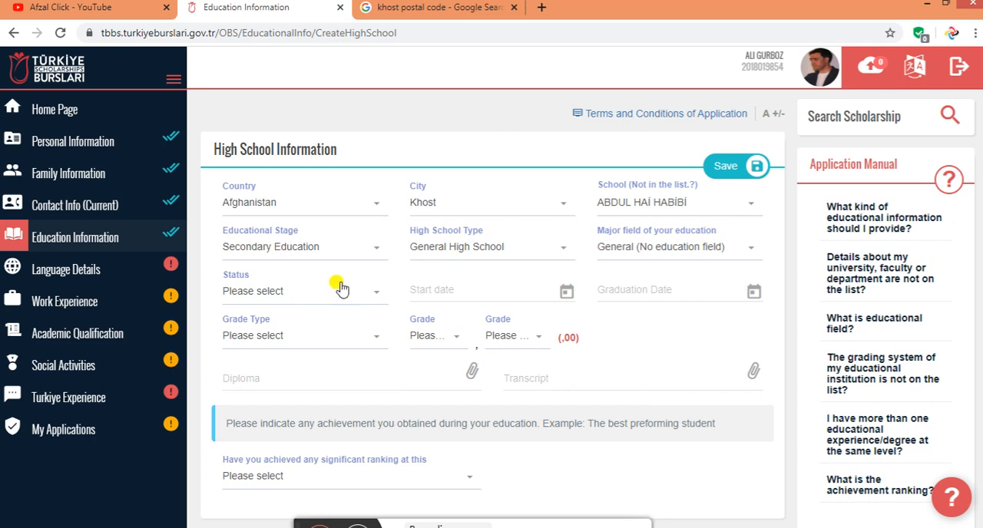
pyautogui.click(305, 298)
pyautogui.click(280, 390)
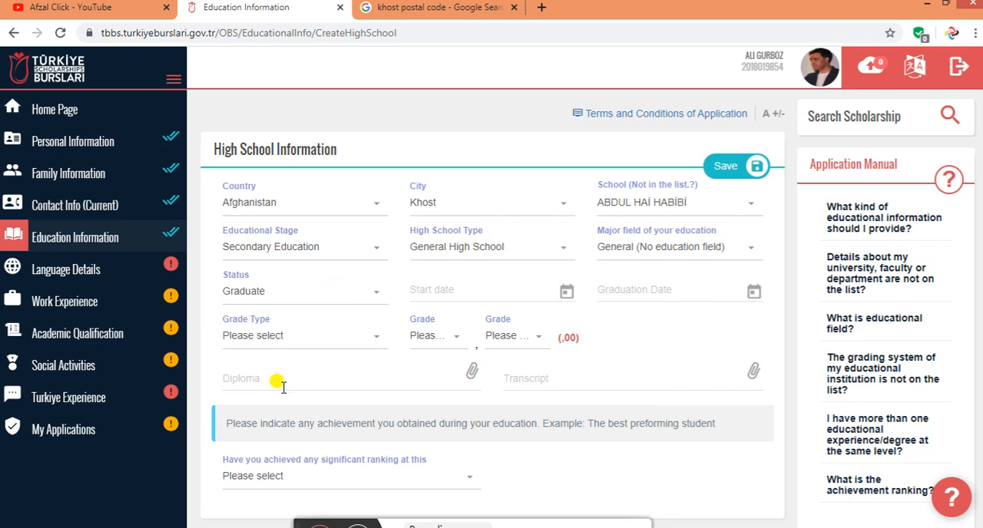
# Set the high school start date to 07/02/2001
pyautogui.click(434, 289)
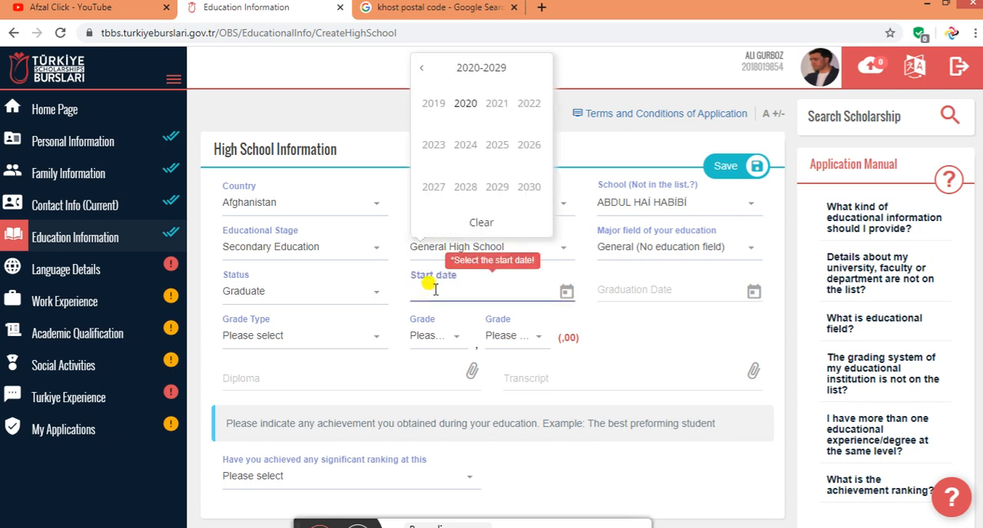
pyautogui.click(420, 69)
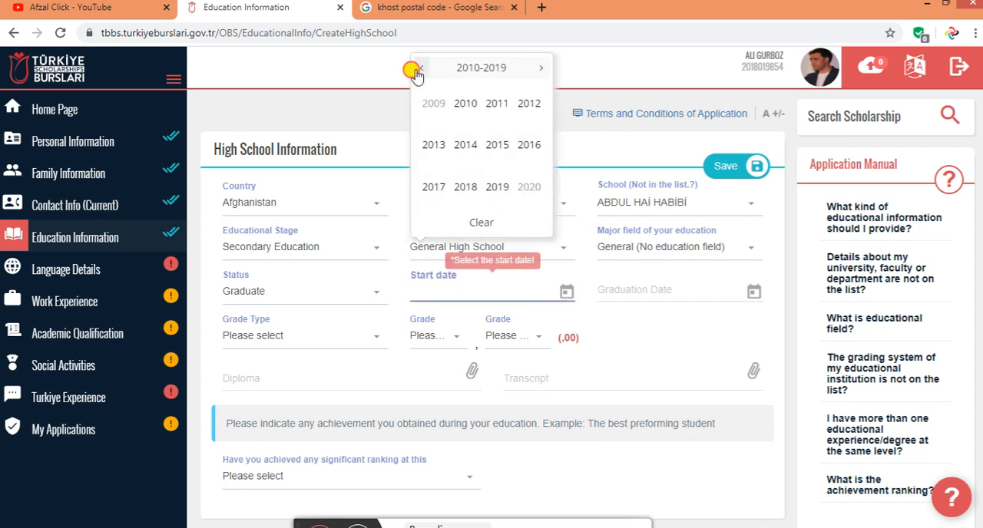
pyautogui.click(418, 71)
pyautogui.click(418, 71)
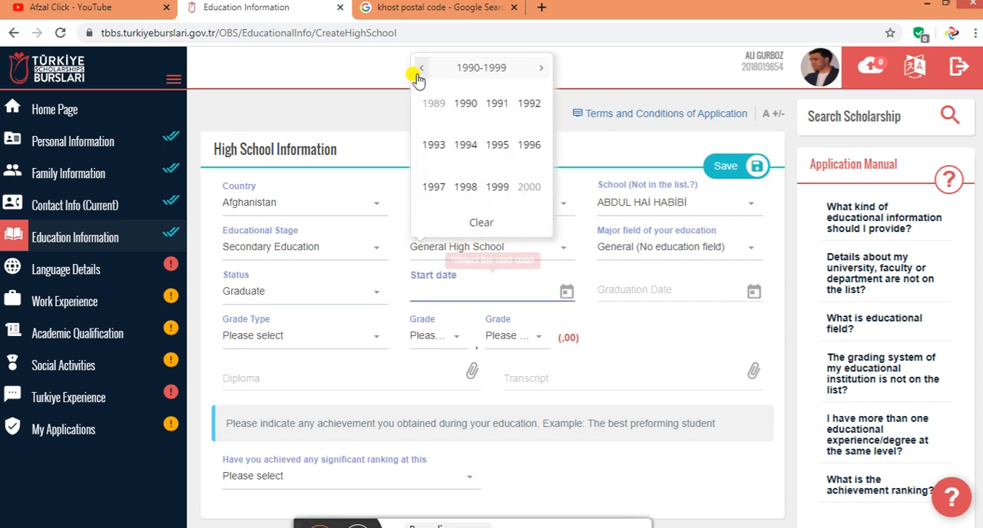
pyautogui.click(542, 70)
pyautogui.click(498, 105)
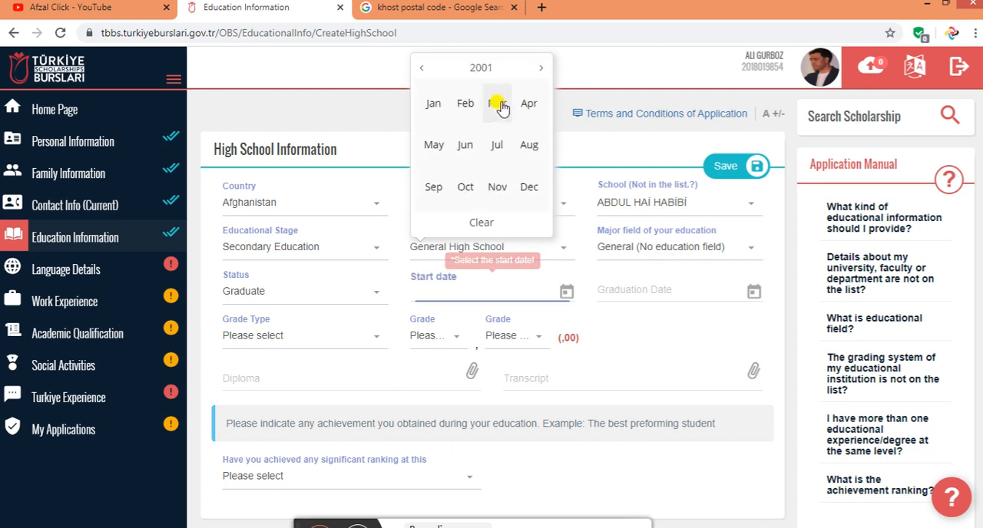
pyautogui.click(466, 105)
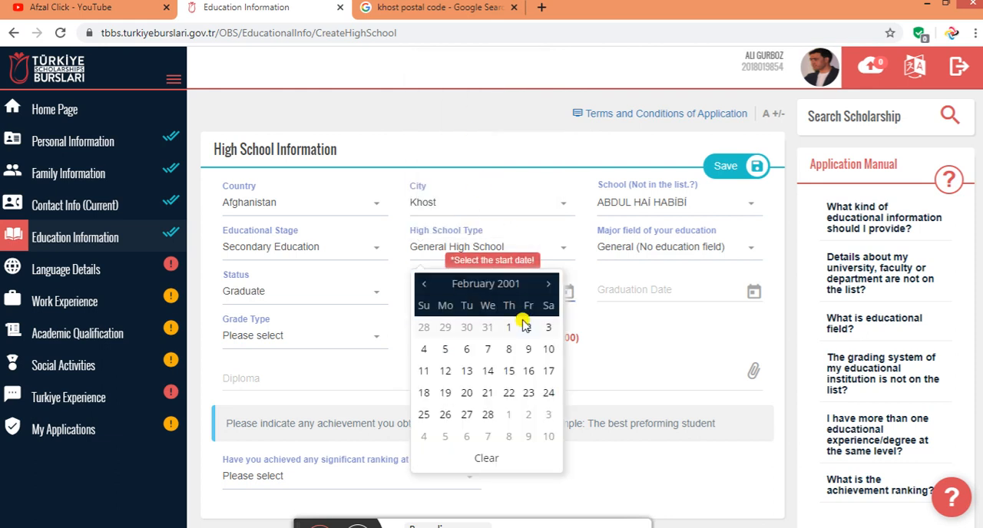
pyautogui.click(486, 350)
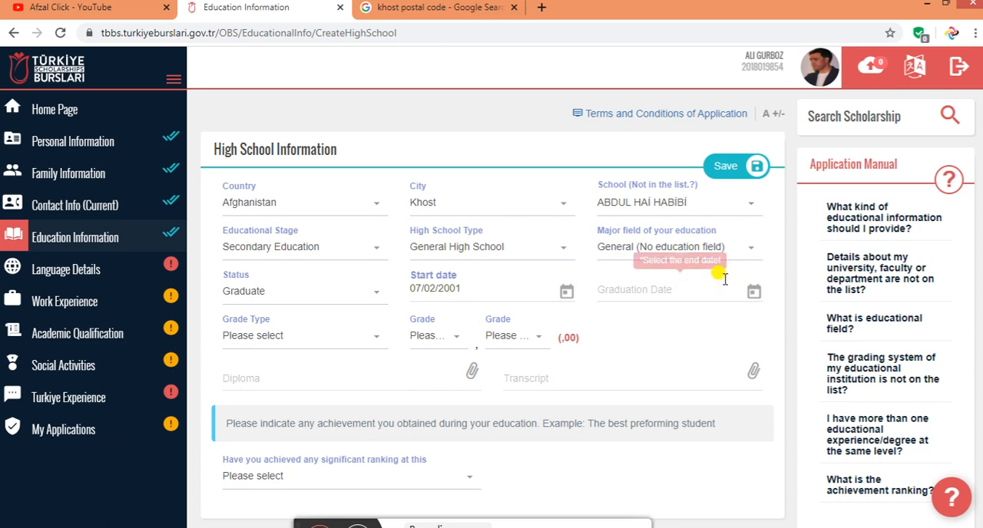
# Set the high school graduation date to 11/02/2013
pyautogui.click(659, 287)
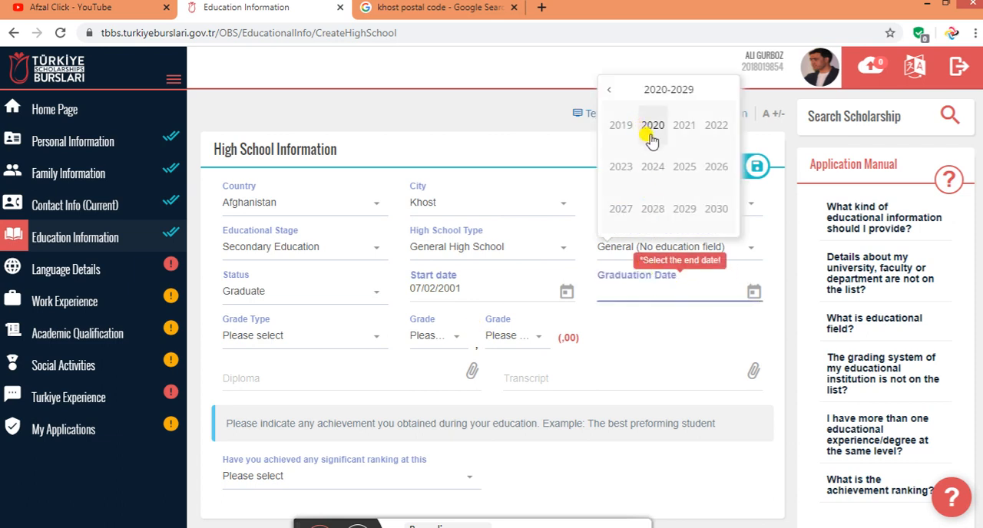
pyautogui.click(607, 91)
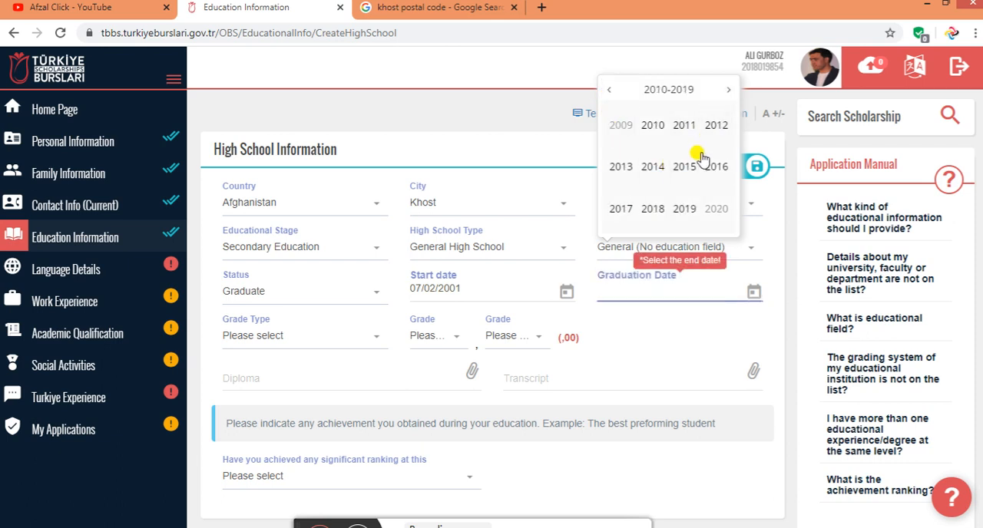
pyautogui.click(631, 172)
pyautogui.click(651, 126)
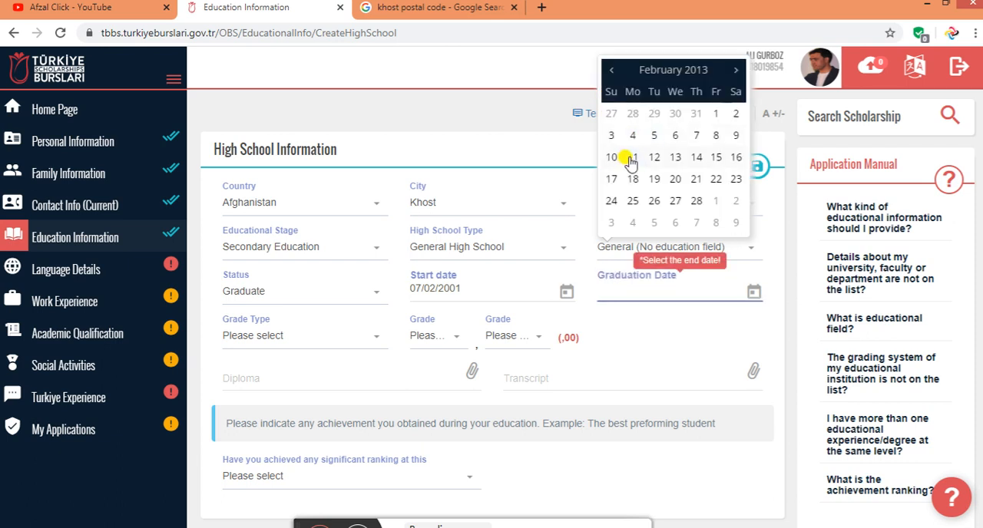
pyautogui.click(631, 157)
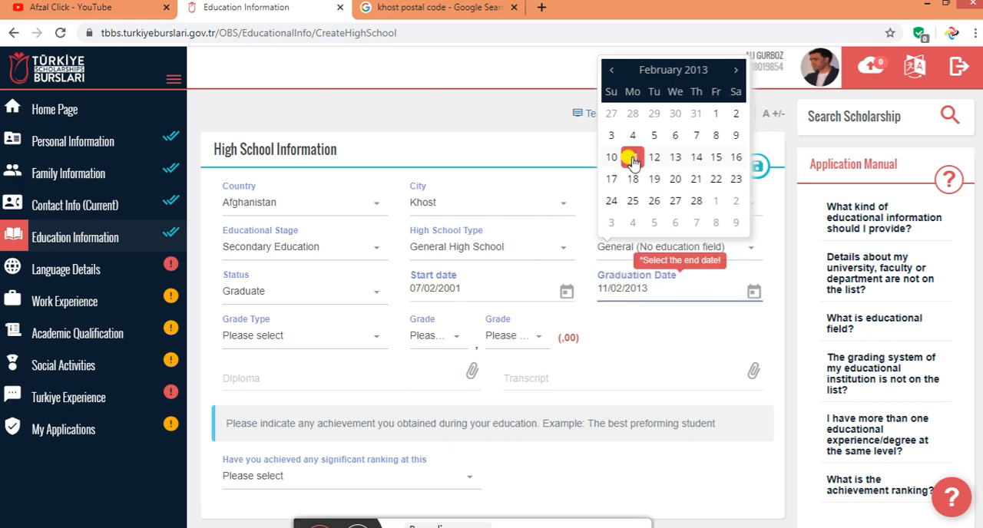
# Set the high school grade type to 100 and the grade to 98,99
pyautogui.click(290, 347)
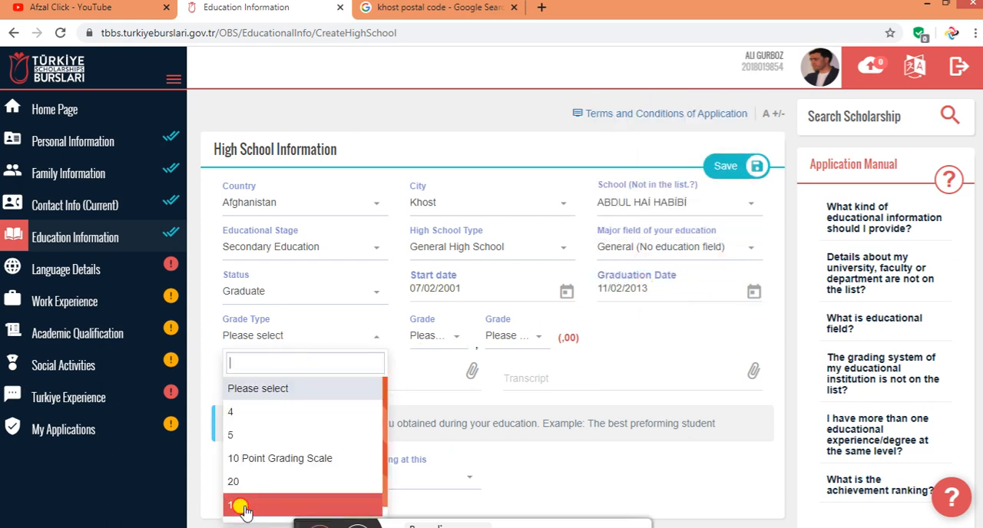
pyautogui.click(269, 506)
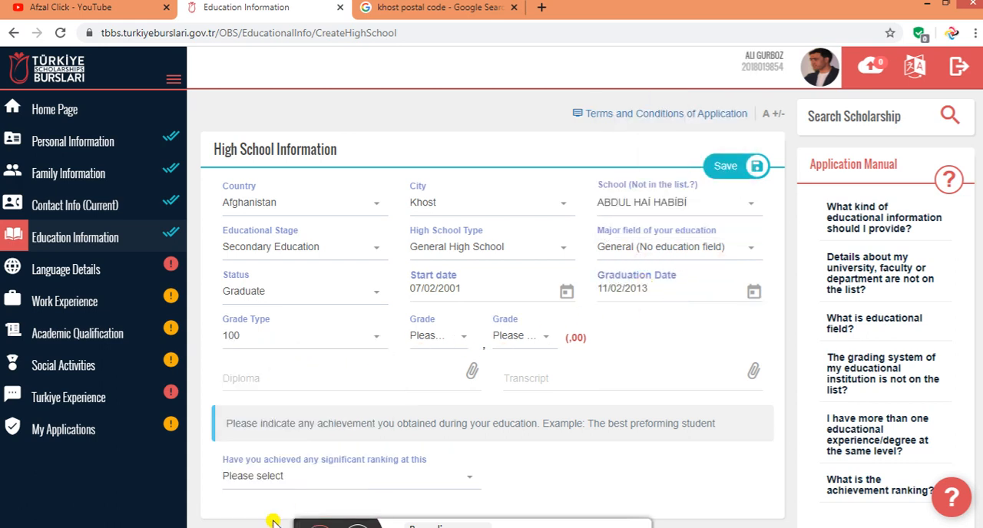
pyautogui.click(435, 333)
pyautogui.click(428, 471)
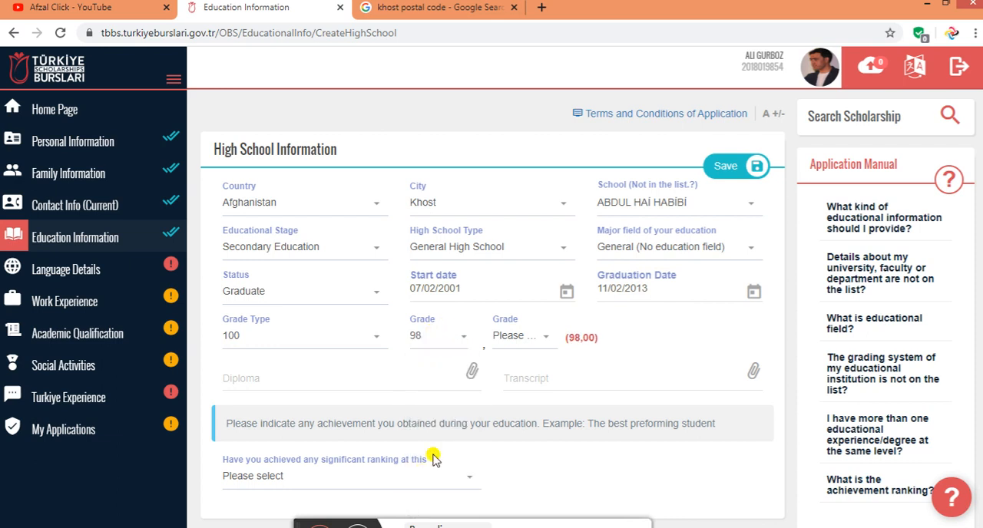
pyautogui.click(527, 336)
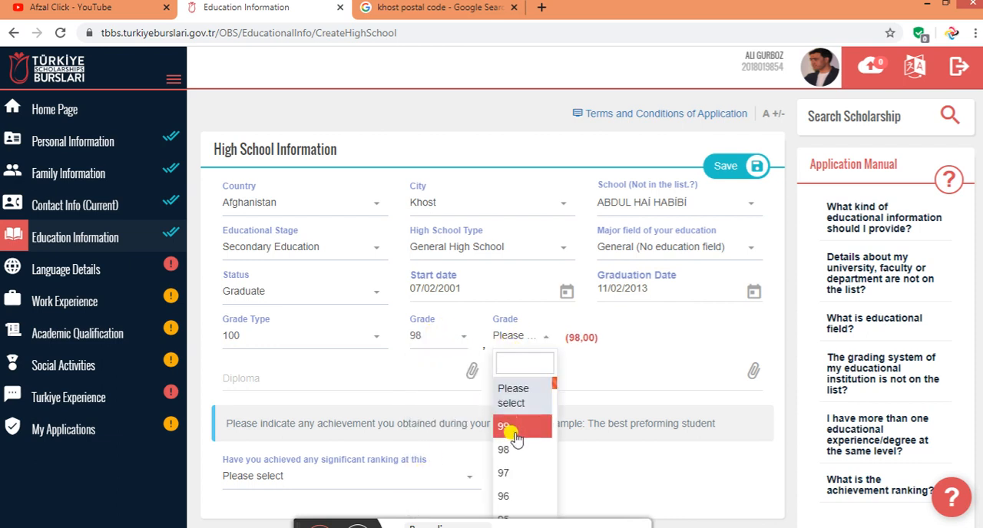
pyautogui.click(511, 427)
# Answer Yes to having a university admission exam result, with exam کانکور and education field Genel
pyautogui.scroll(-2, 404, 306)
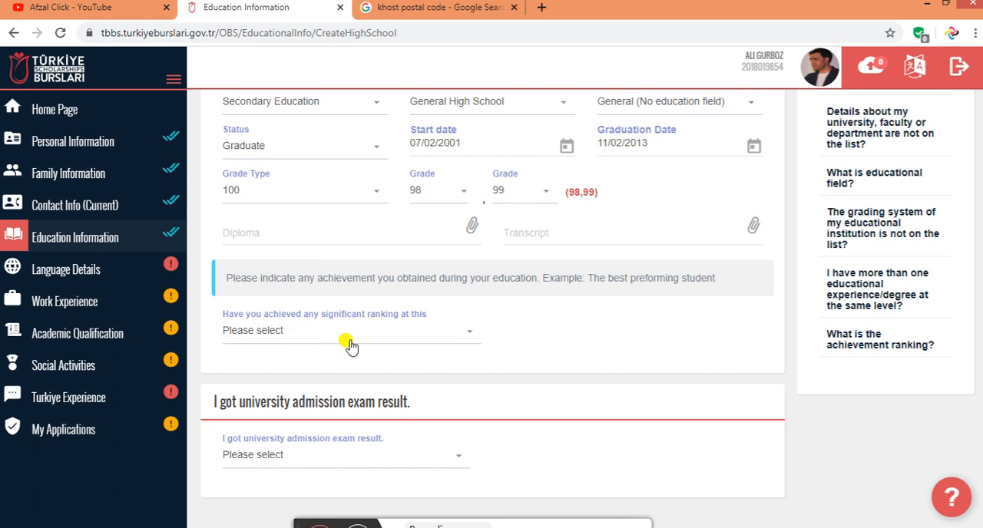
pyautogui.scroll(-1, 349, 346)
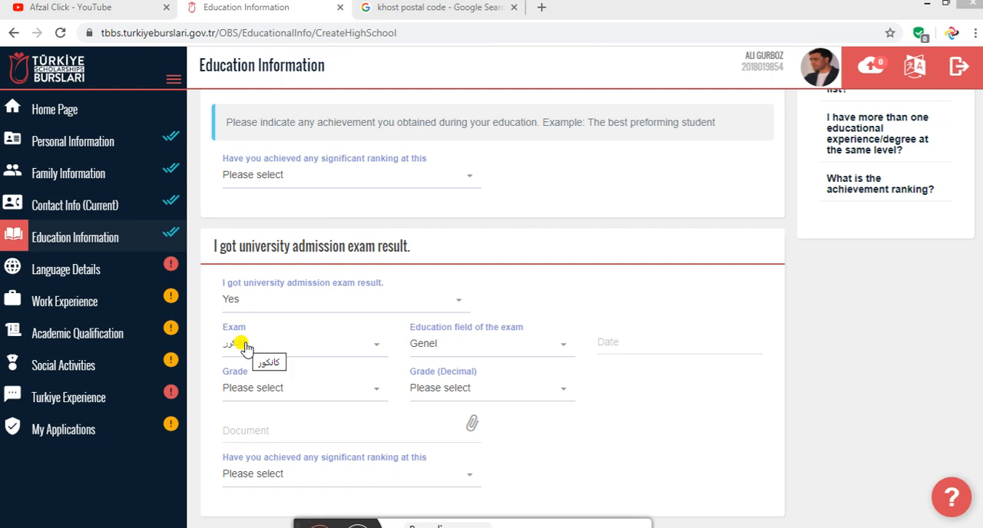
pyautogui.click(482, 342)
pyautogui.click(458, 396)
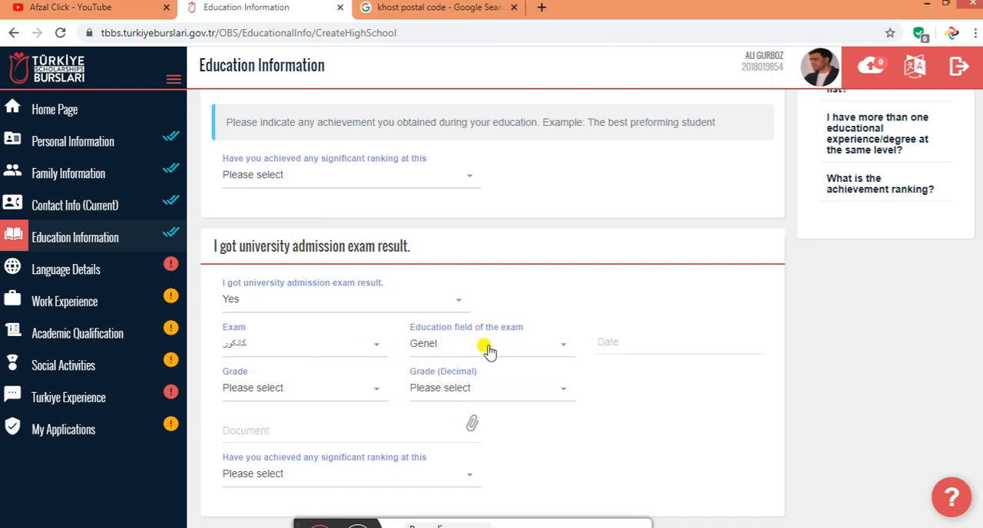
# Set the university admission exam date to 10/06/2014
pyautogui.click(623, 341)
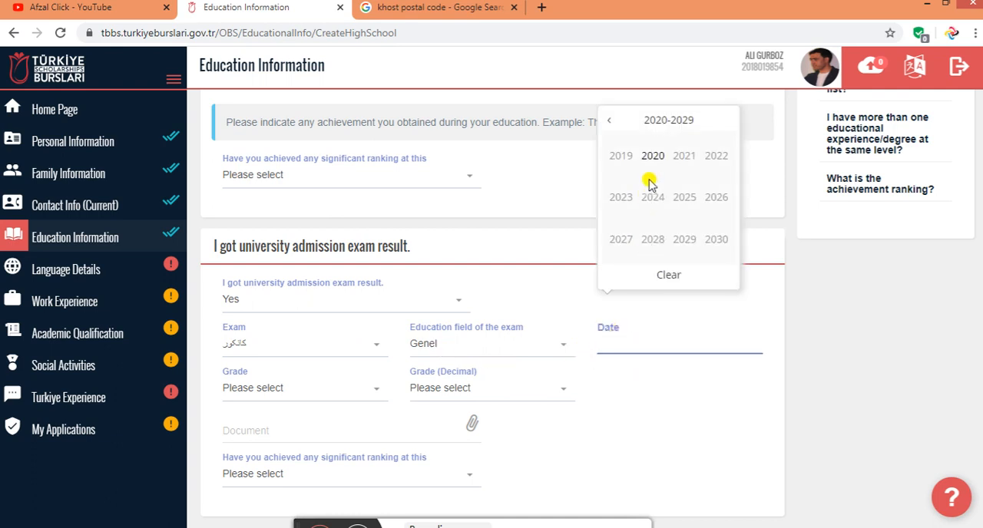
pyautogui.click(610, 121)
pyautogui.click(610, 122)
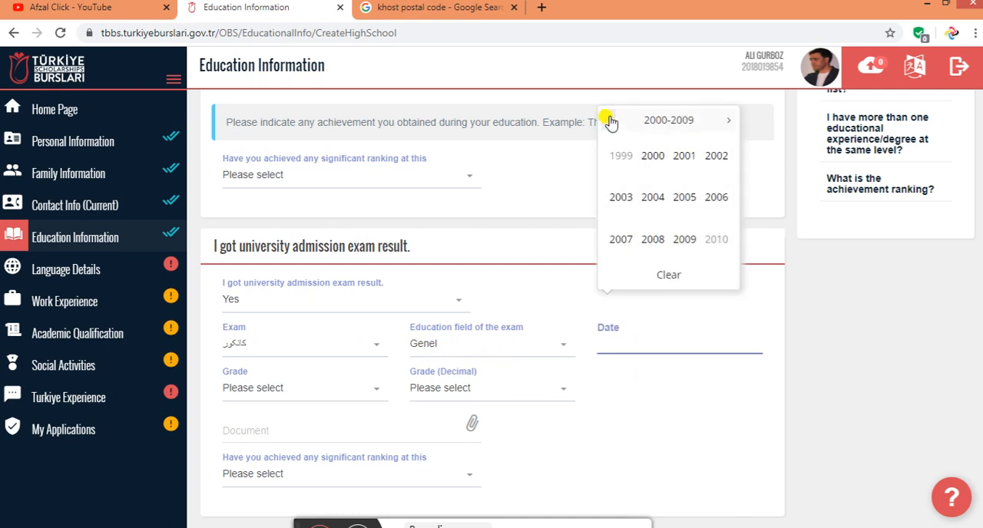
pyautogui.click(727, 126)
pyautogui.click(653, 198)
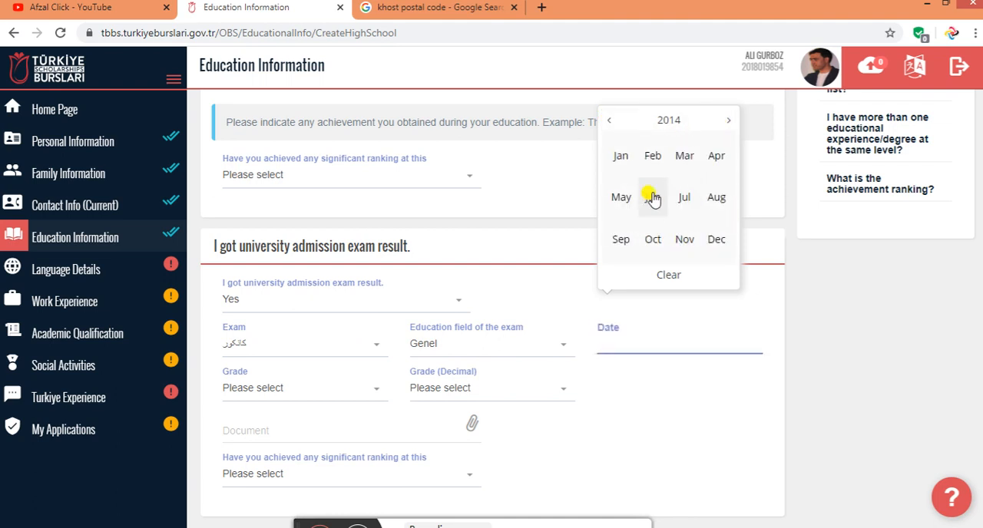
pyautogui.click(653, 197)
pyautogui.click(651, 195)
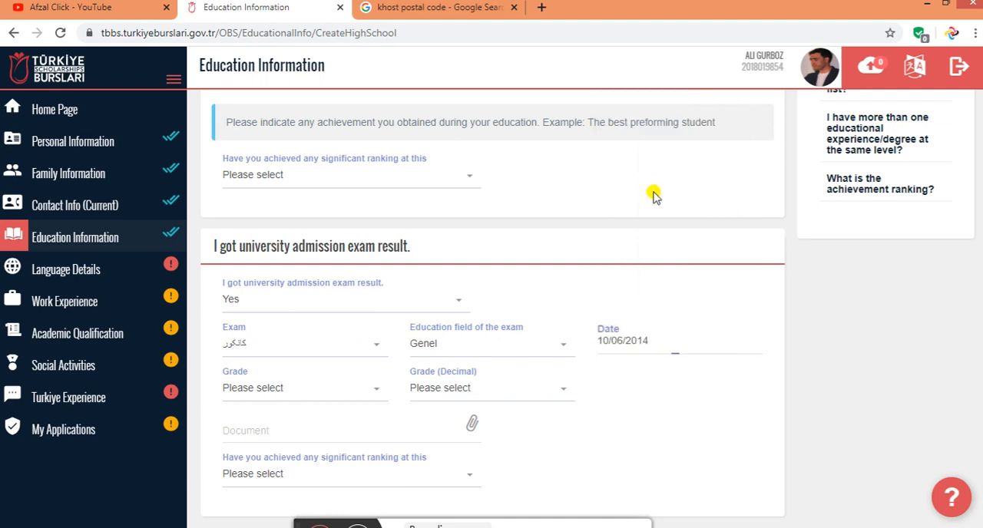
# Set the whole-number grade of the university admission exam to 320
pyautogui.click(291, 393)
pyautogui.scroll(-3, 272, 323)
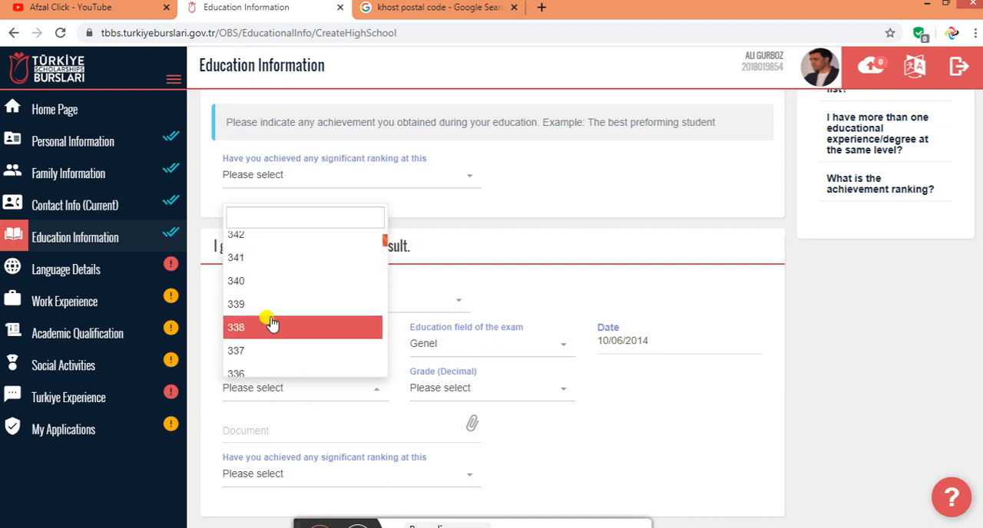
pyautogui.scroll(-6, 268, 325)
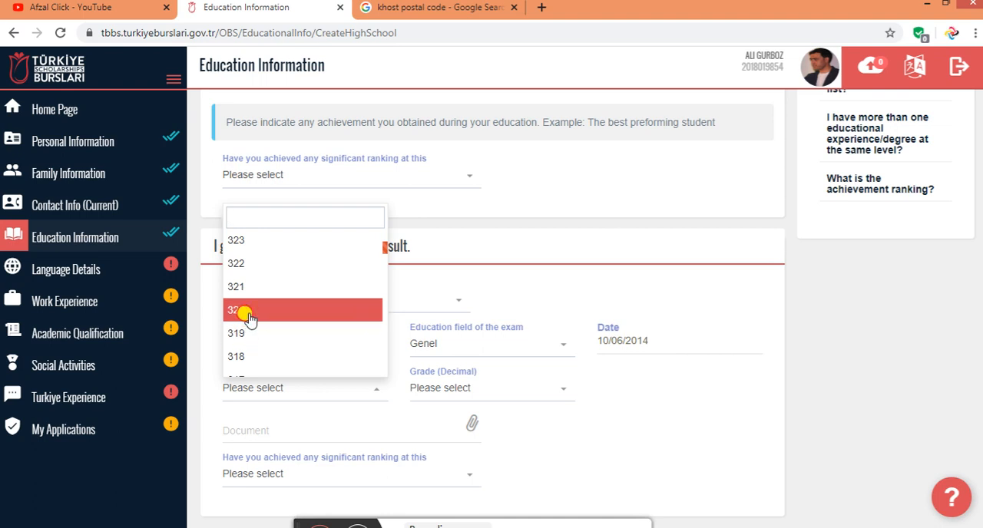
pyautogui.click(253, 311)
pyautogui.click(459, 390)
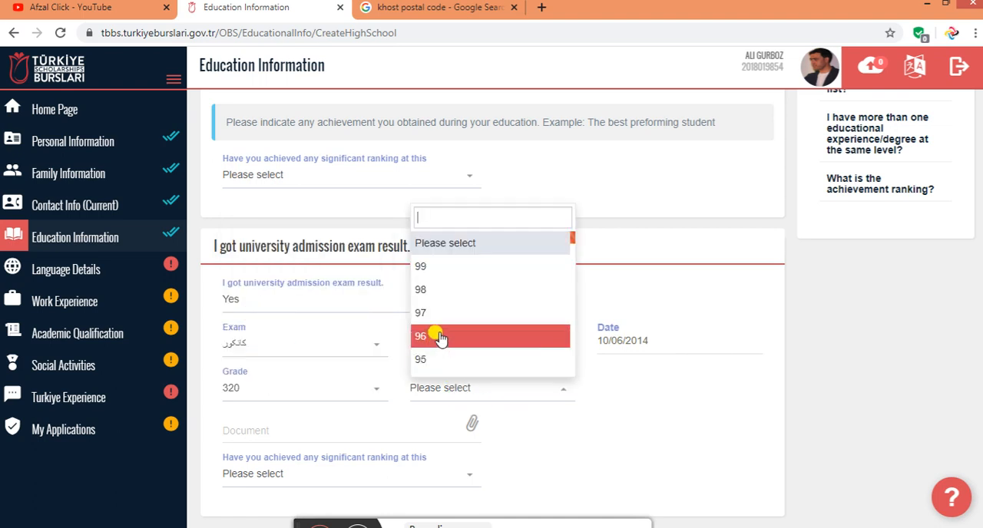
pyautogui.scroll(-3, 500, 345)
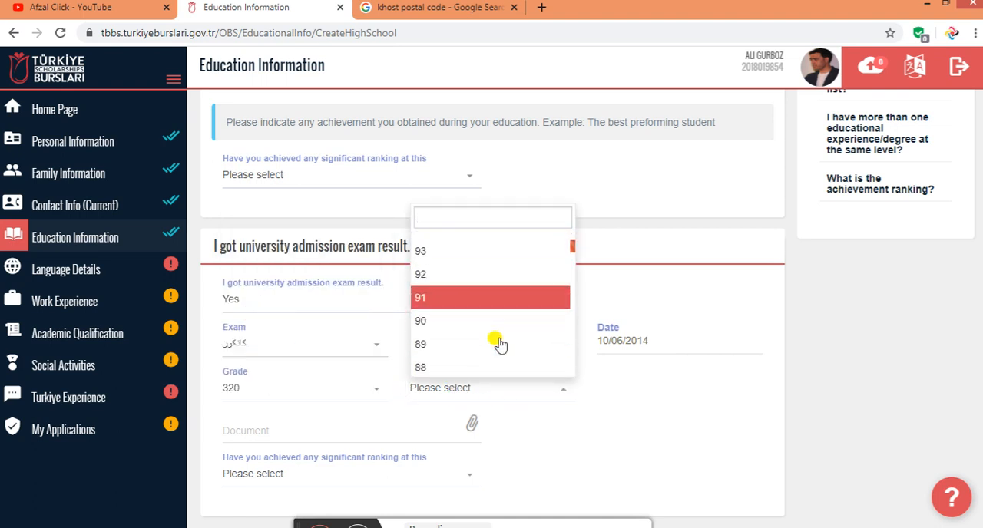
pyautogui.click(572, 400)
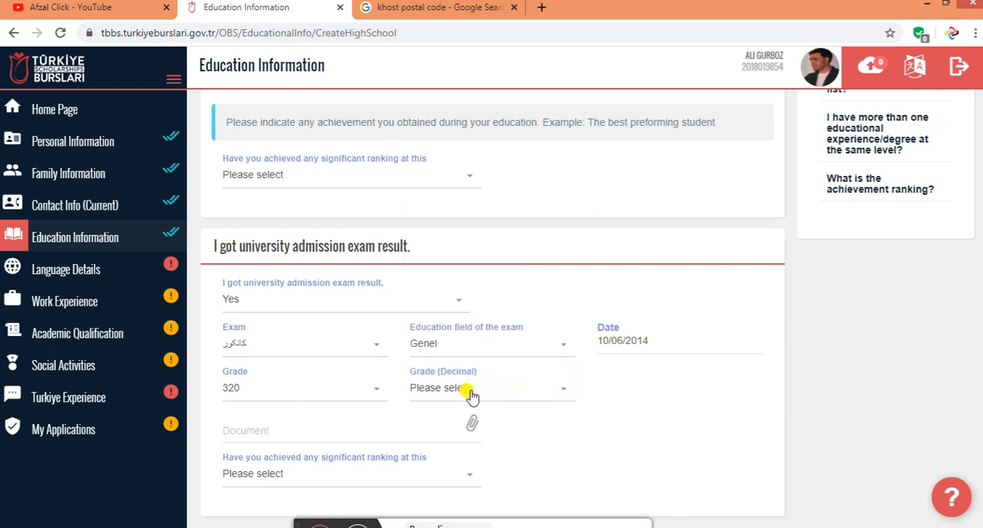
pyautogui.click(466, 393)
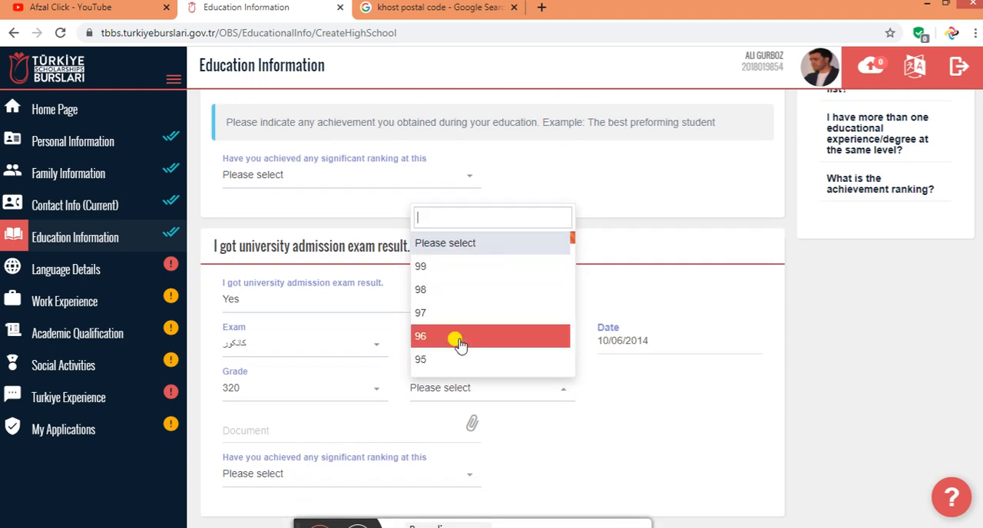
pyautogui.scroll(-5, 460, 345)
pyautogui.scroll(-1, 459, 347)
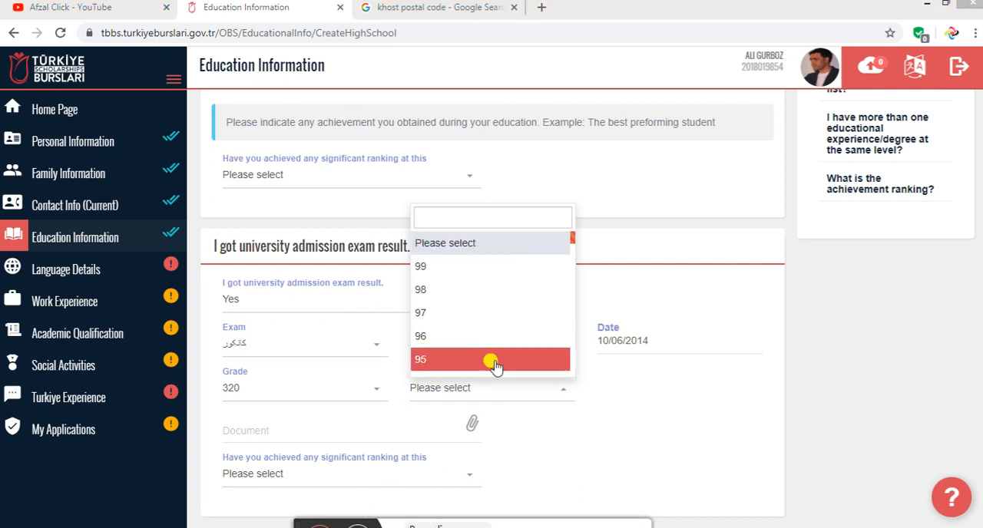
pyautogui.click(655, 389)
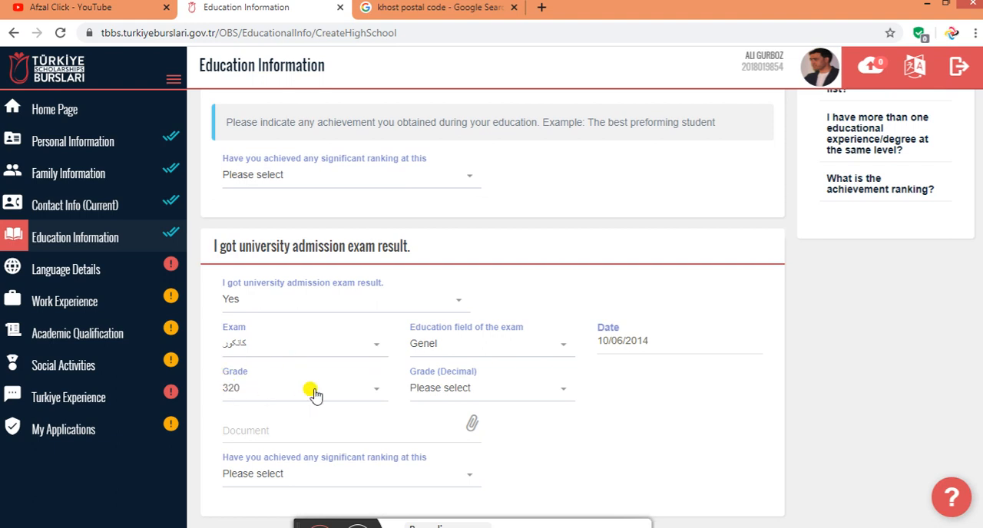
# Set the decimal part of the exam grade to 98 and attach Image (269).jpg as the exam document
pyautogui.click(437, 392)
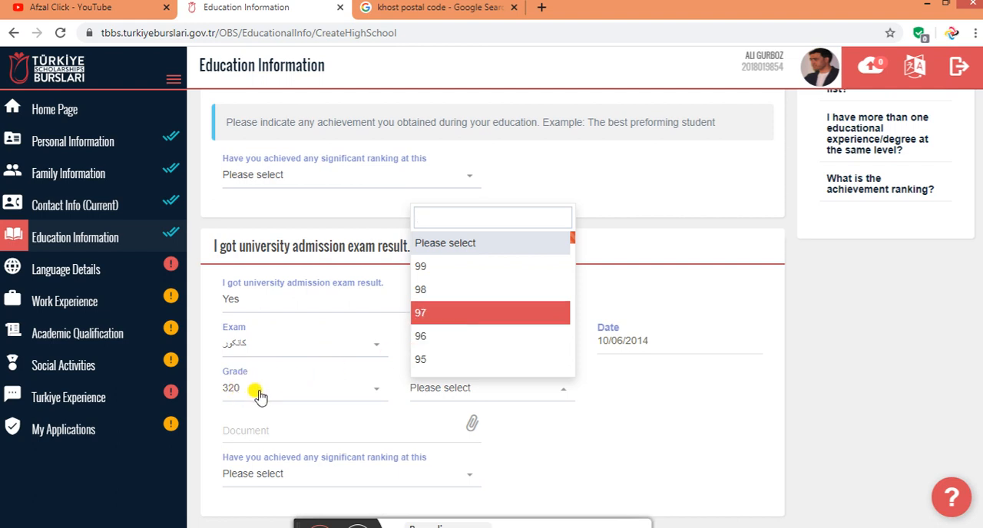
pyautogui.click(427, 289)
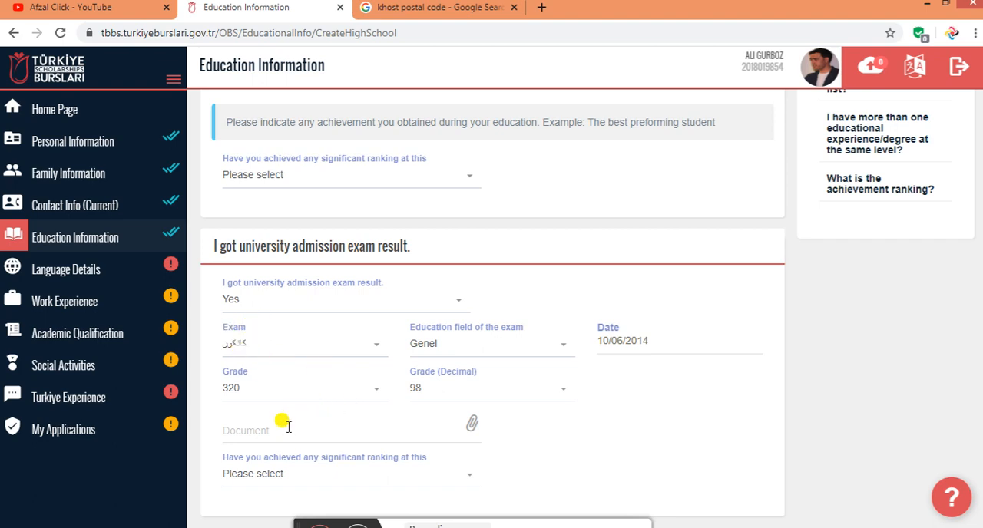
pyautogui.click(283, 425)
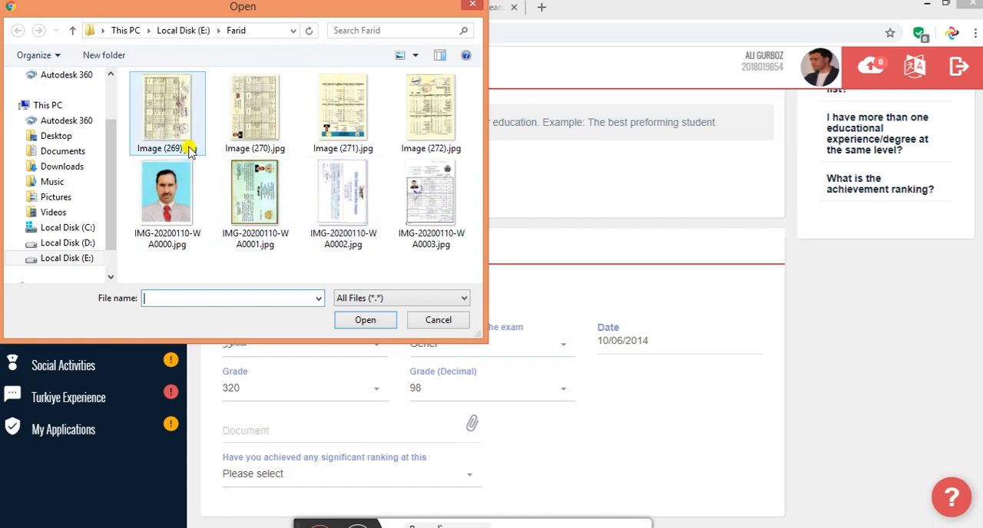
pyautogui.doubleClick(188, 147)
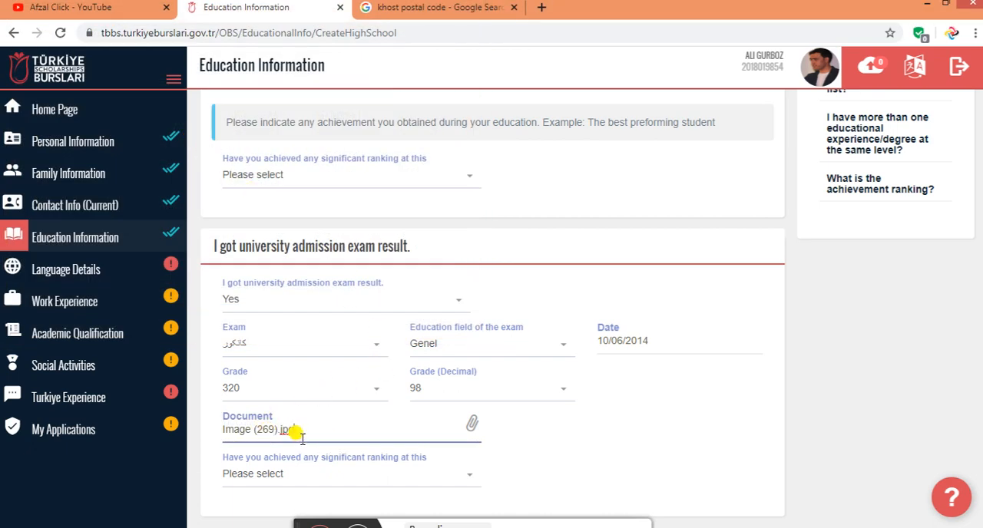
# Set the significant ranking question for the university admission exam to Yes
pyautogui.click(351, 476)
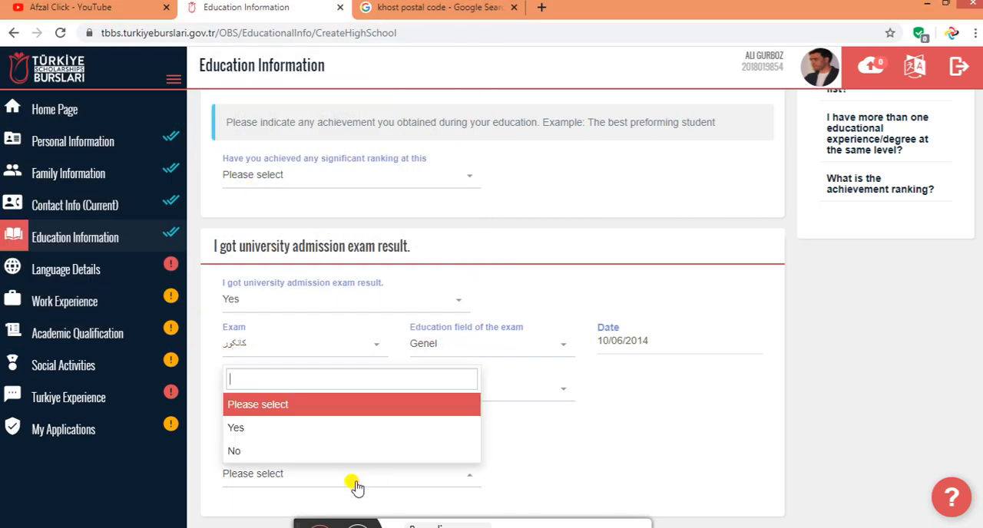
pyautogui.click(264, 436)
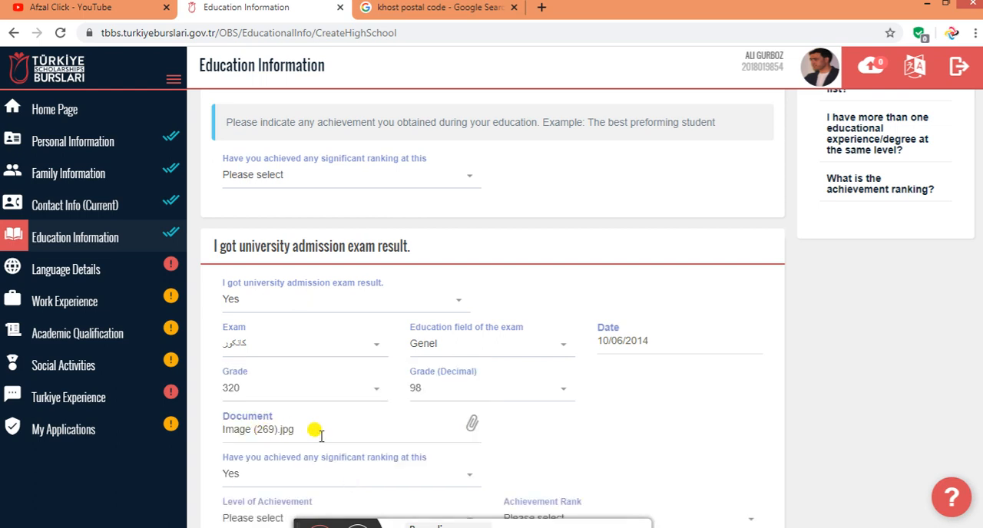
# Set the significant ranking question for the university admission exam to No
pyautogui.scroll(-1, 309, 457)
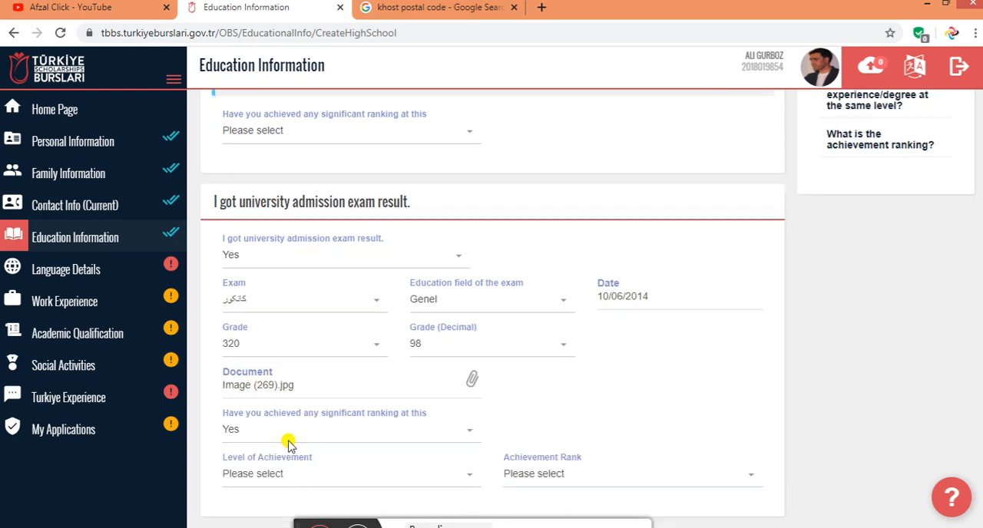
pyautogui.click(341, 434)
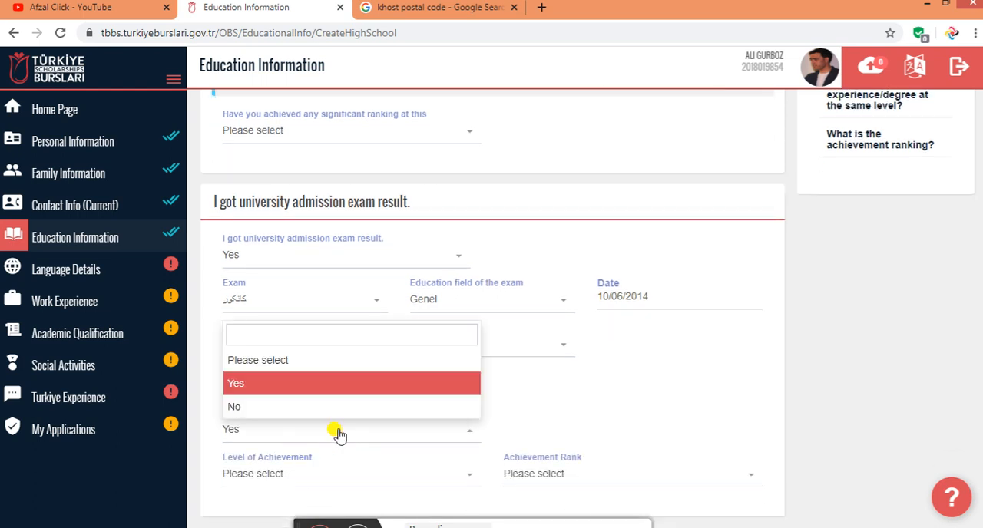
pyautogui.click(270, 405)
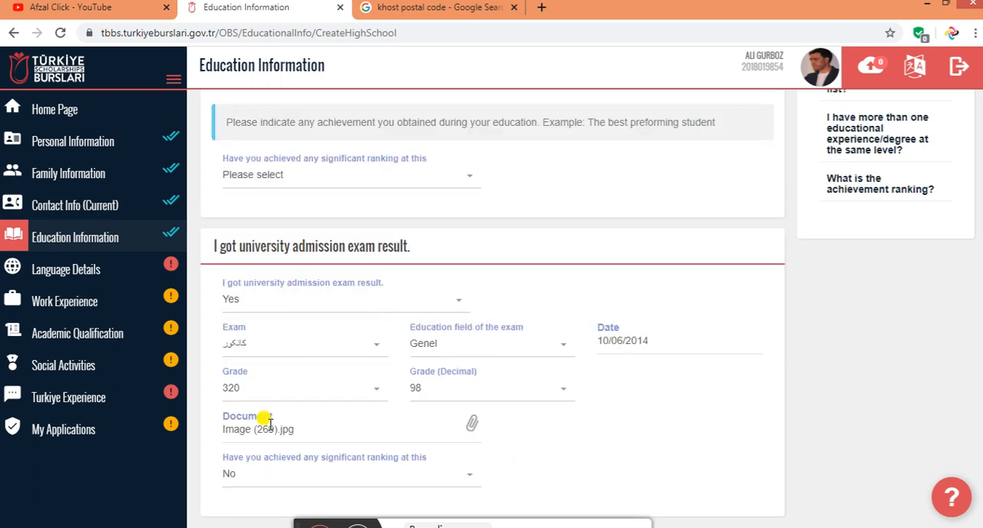
pyautogui.click(266, 478)
pyautogui.click(268, 432)
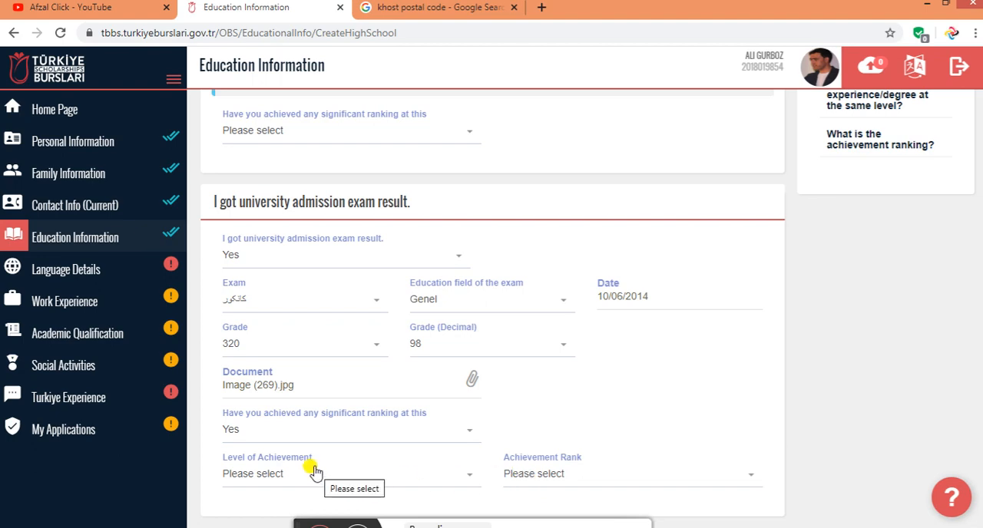
pyautogui.click(331, 392)
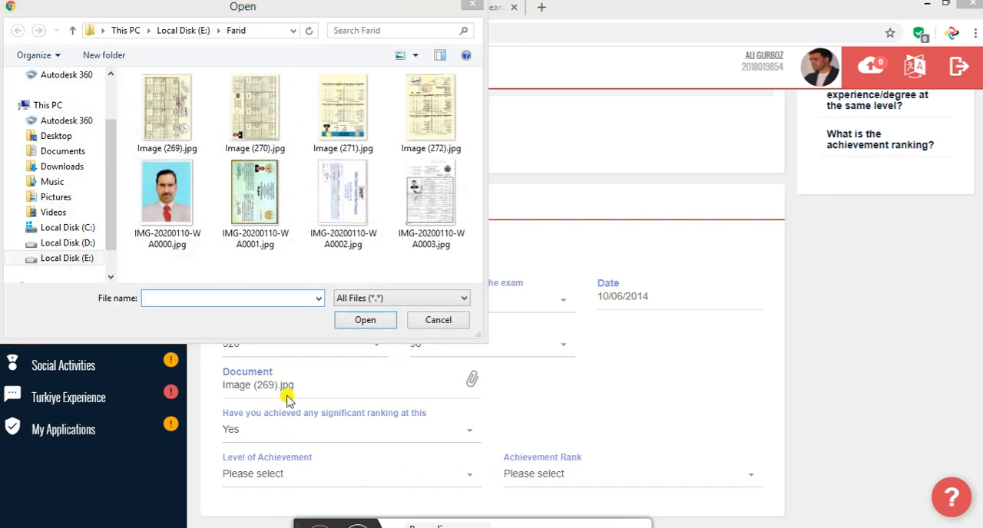
pyautogui.click(469, 6)
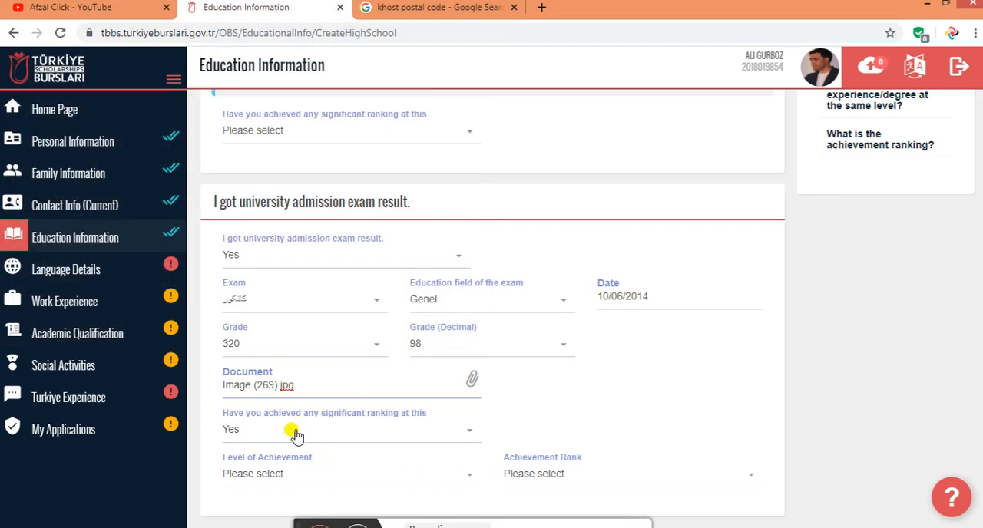
pyautogui.click(296, 431)
pyautogui.click(278, 408)
# Try to save the high school information
pyautogui.scroll(4, 407, 430)
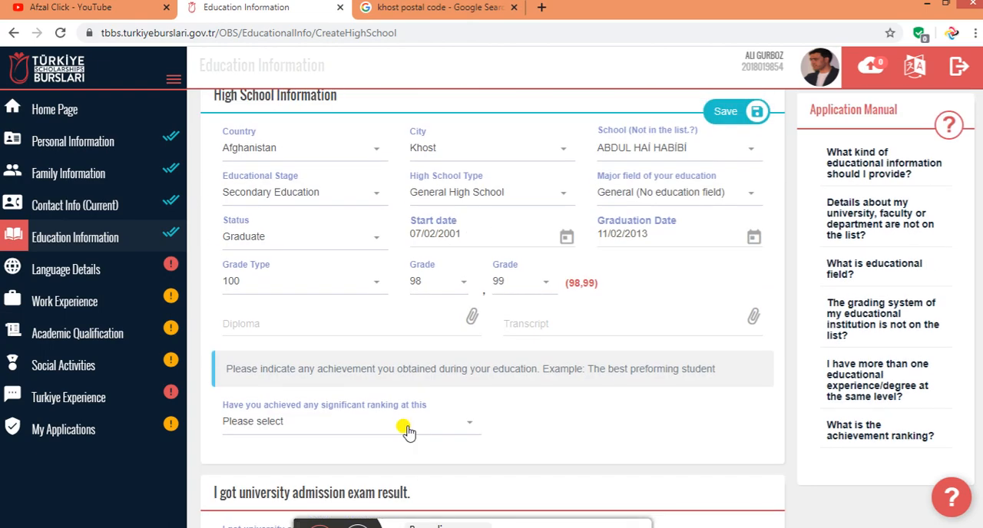
pyautogui.scroll(1, 785, 228)
pyautogui.click(725, 166)
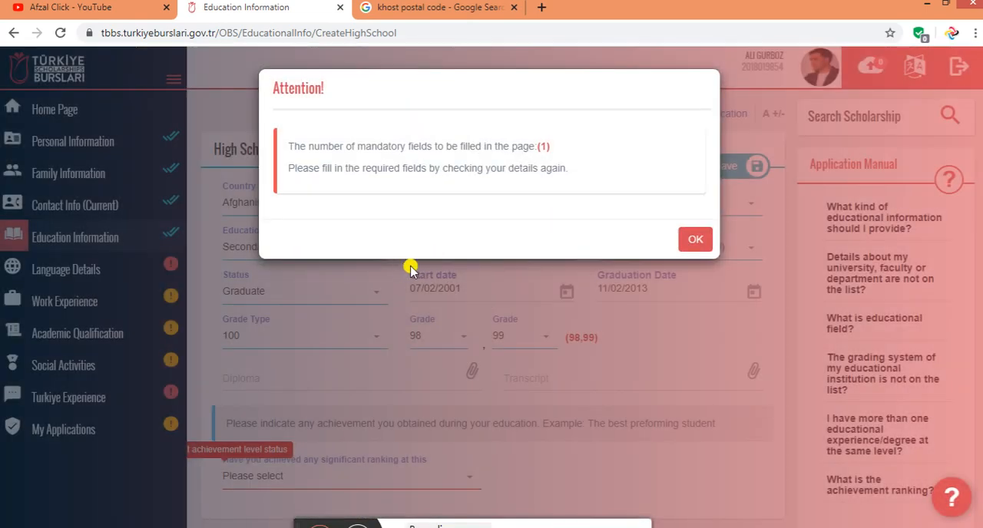
pyautogui.click(695, 239)
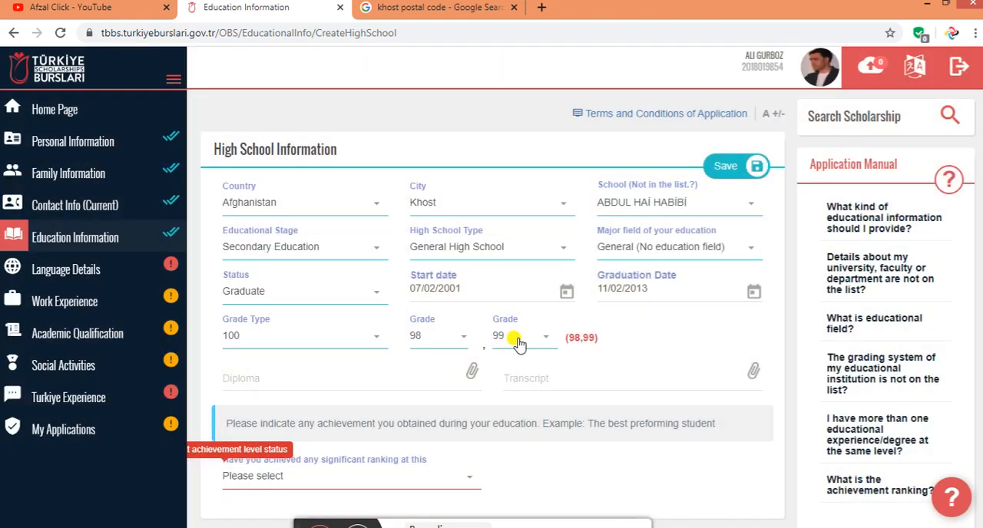
# Answer Yes to the significant ranking question in the high school information
pyautogui.scroll(-1, 350, 380)
pyautogui.click(342, 406)
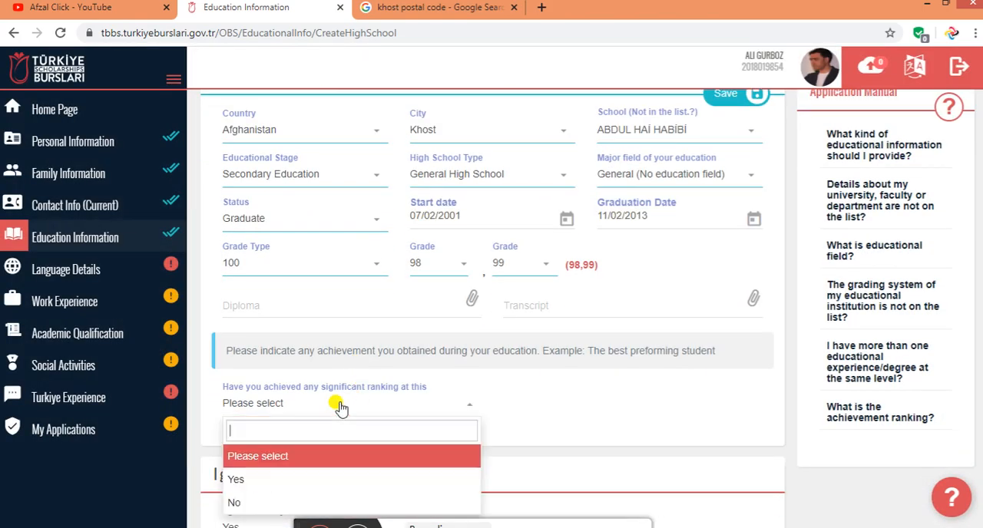
pyautogui.scroll(-2, 349, 407)
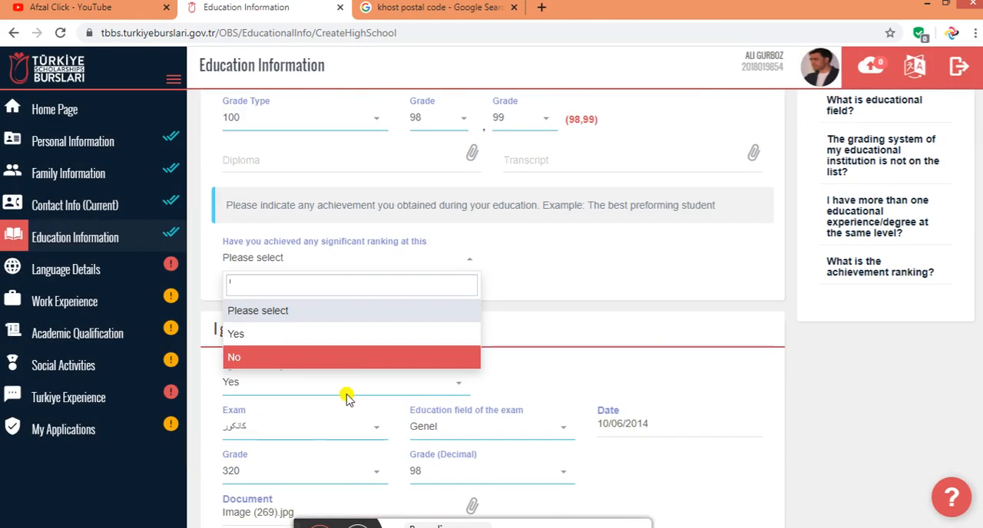
pyautogui.click(290, 337)
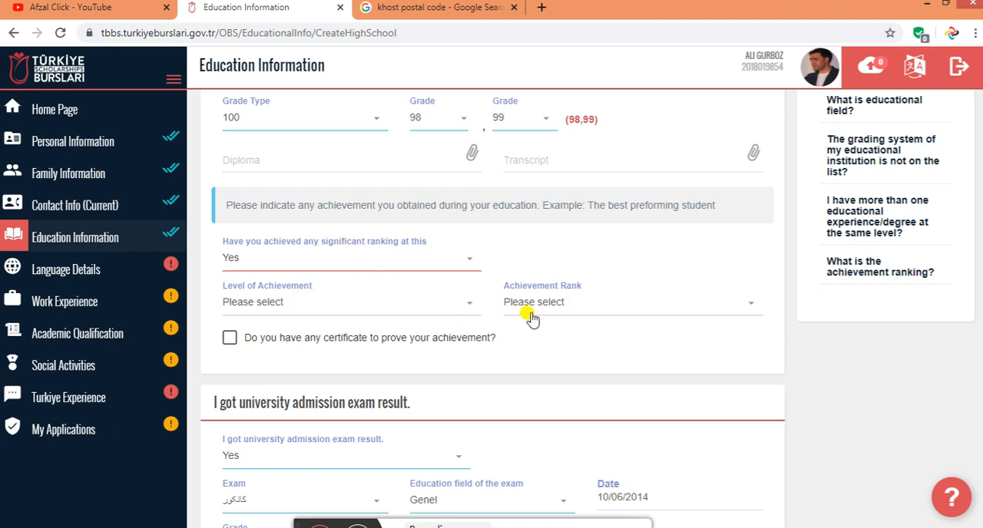
# Set the high school level of achievement to School and the achievement rank to 4-50
pyautogui.click(286, 304)
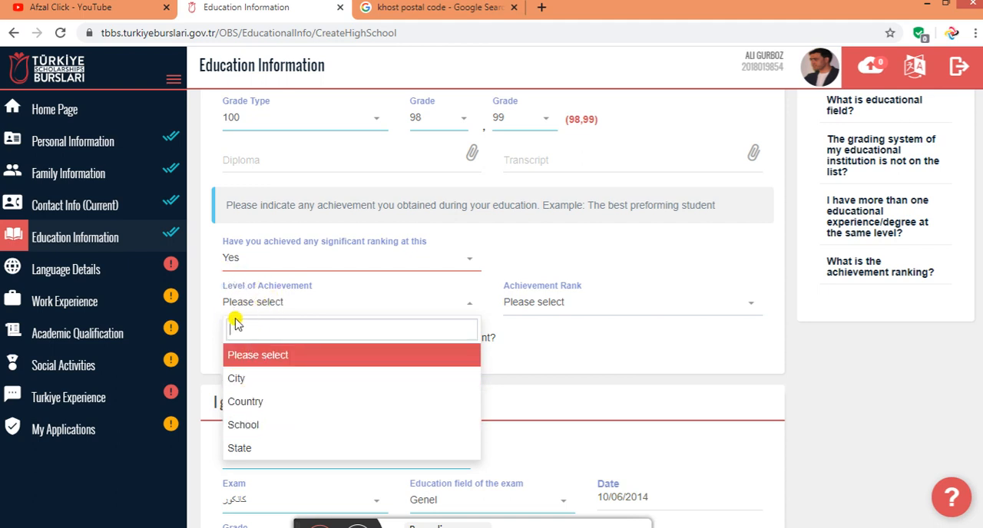
pyautogui.click(263, 427)
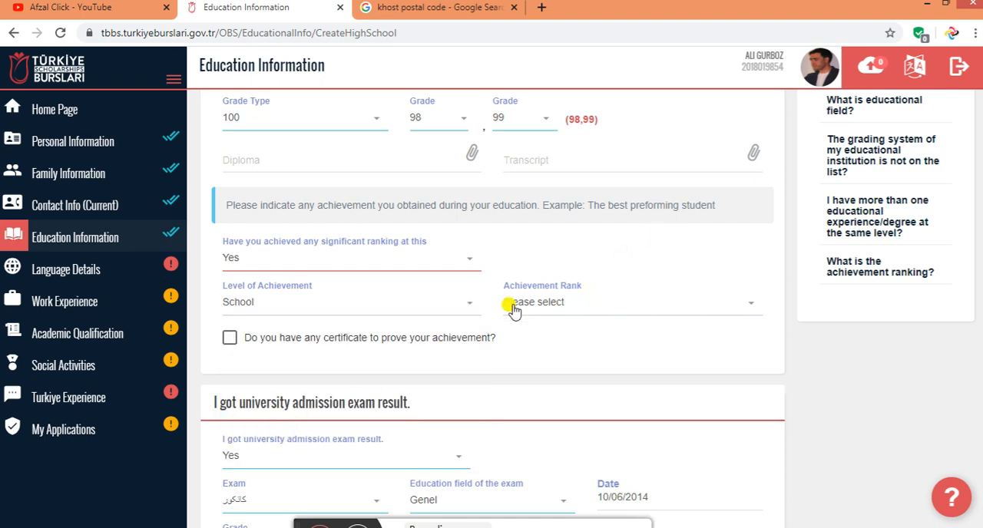
pyautogui.click(367, 526)
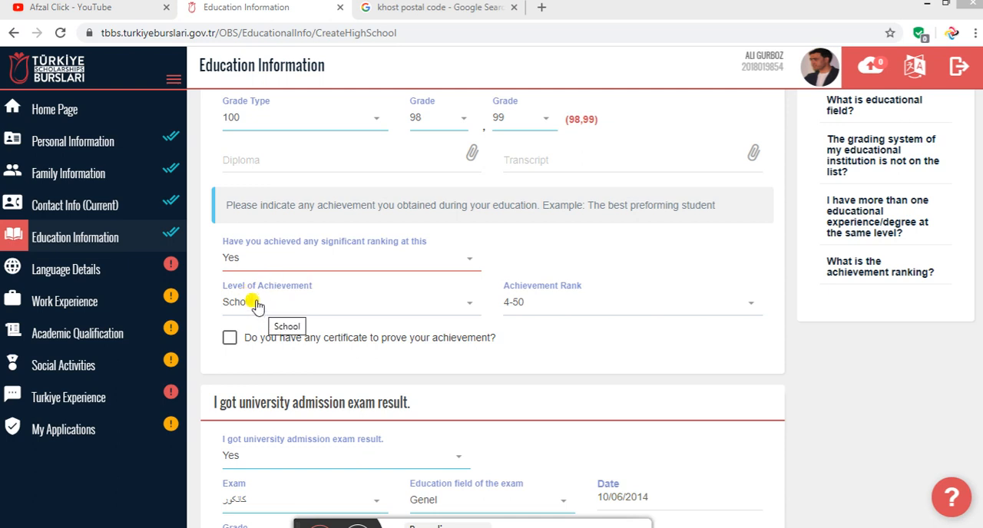
pyautogui.click(277, 313)
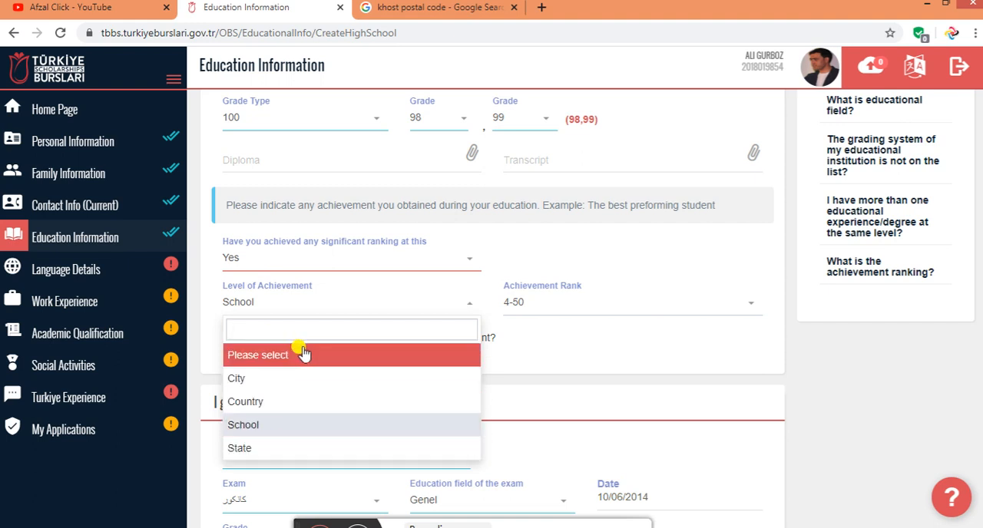
pyautogui.click(544, 341)
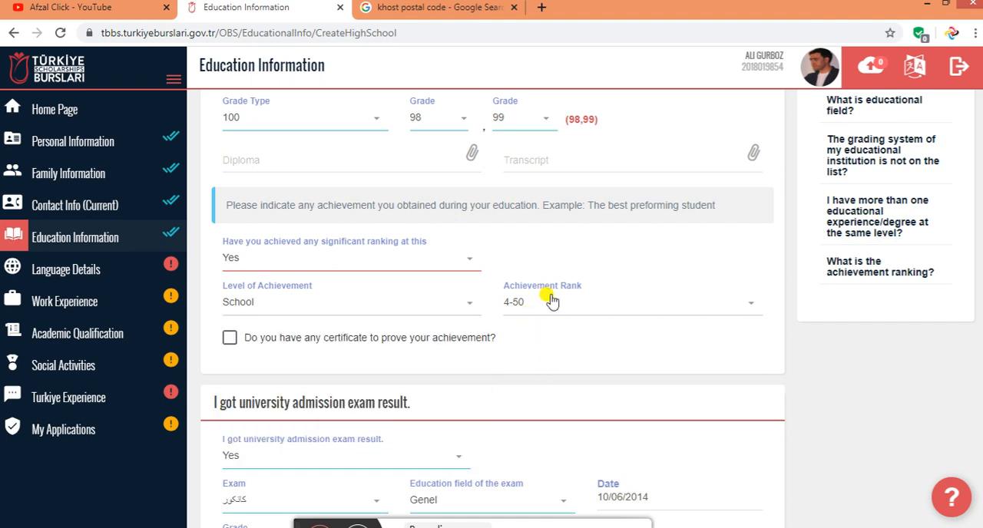
pyautogui.click(534, 307)
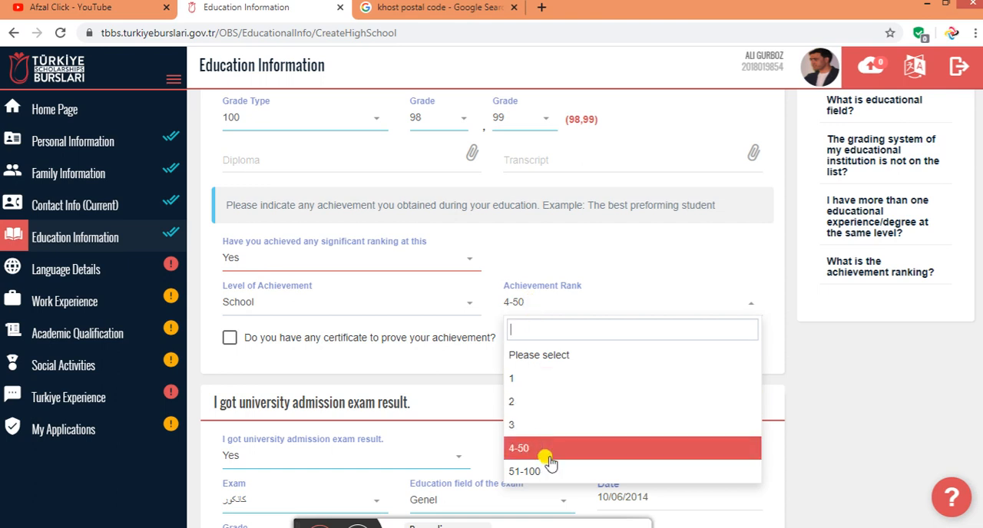
pyautogui.click(599, 272)
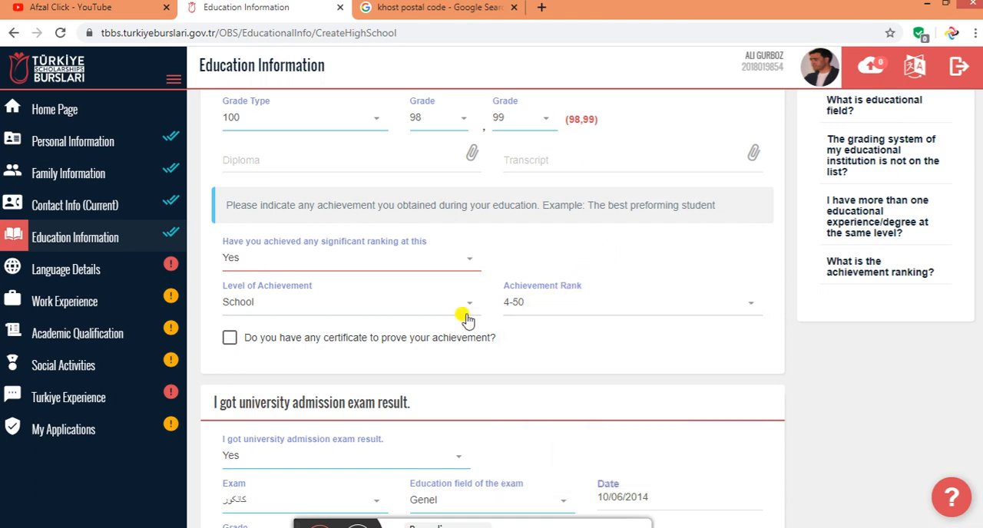
pyautogui.click(229, 338)
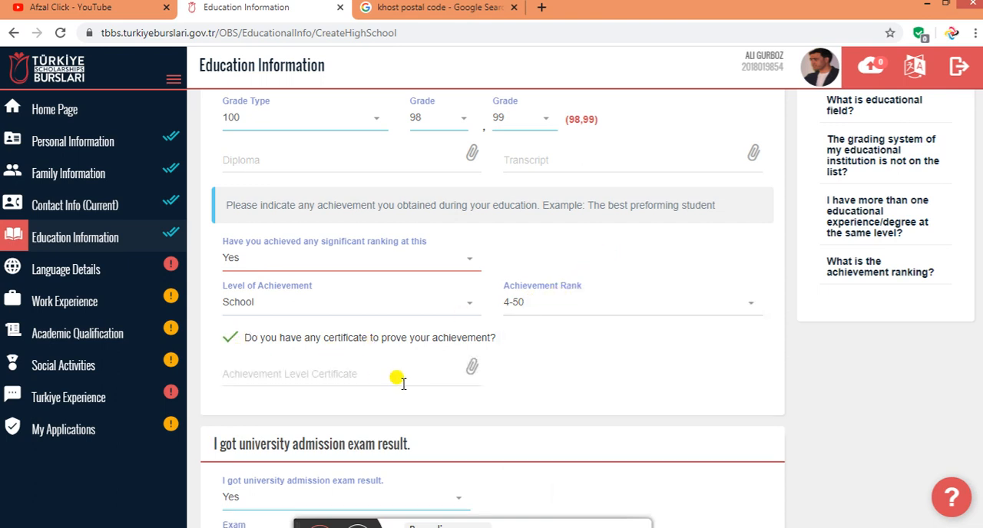
pyautogui.click(472, 368)
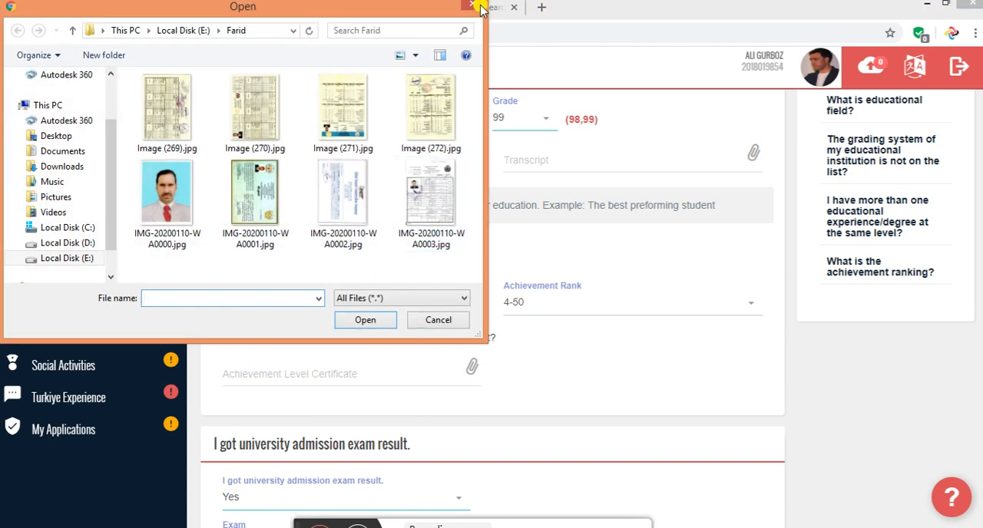
pyautogui.click(474, 7)
pyautogui.click(229, 338)
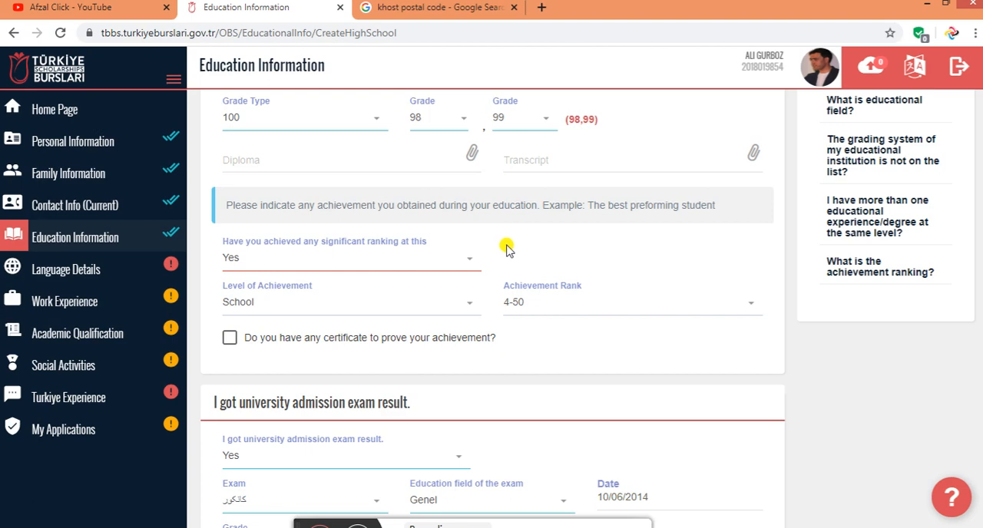
pyautogui.scroll(2, 506, 247)
pyautogui.scroll(-1, 469, 261)
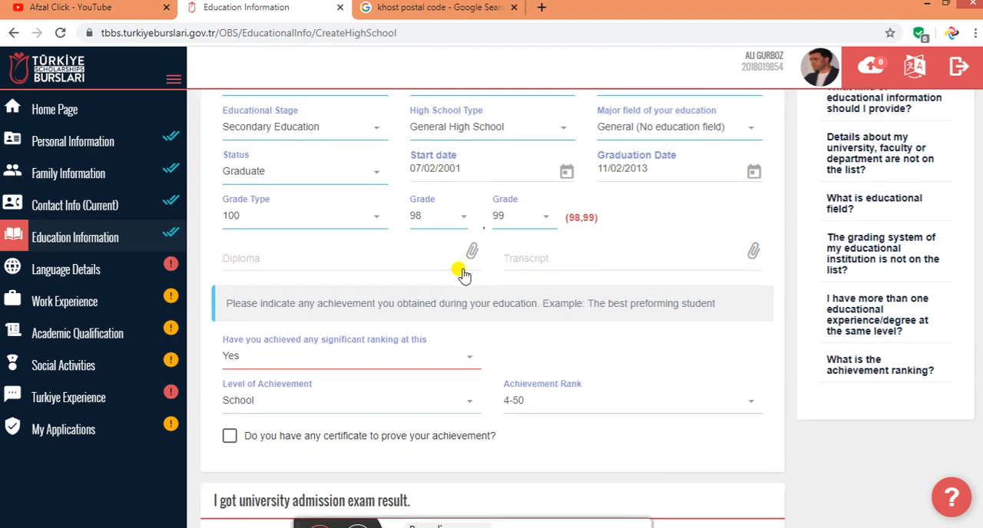
pyautogui.scroll(1, 384, 292)
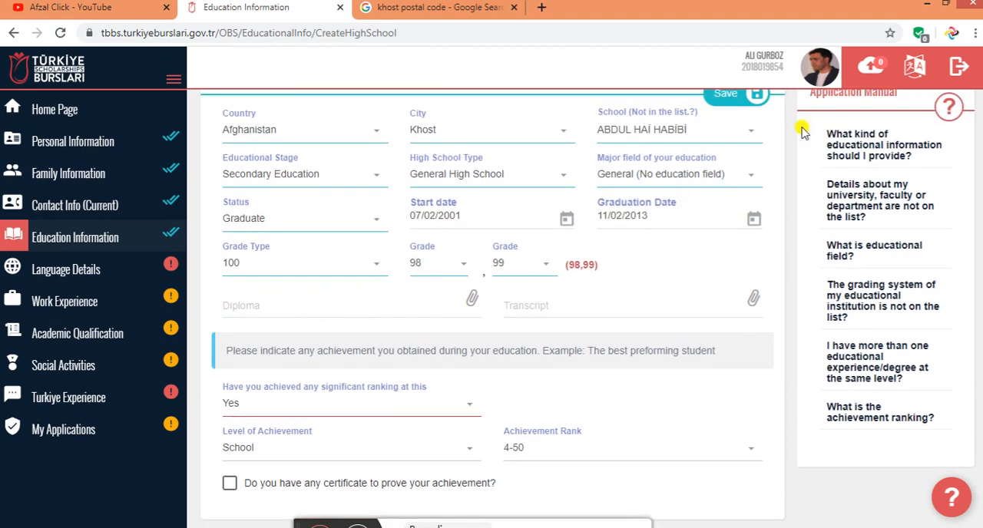
pyautogui.scroll(1, 499, 268)
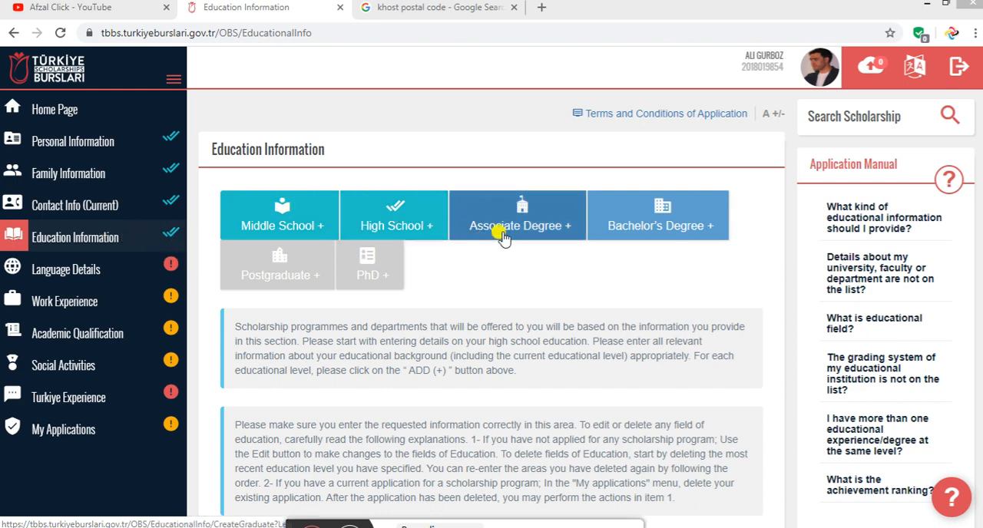
# Start a bachelor's degree entry and set its country to Afghanistan
pyautogui.click(651, 221)
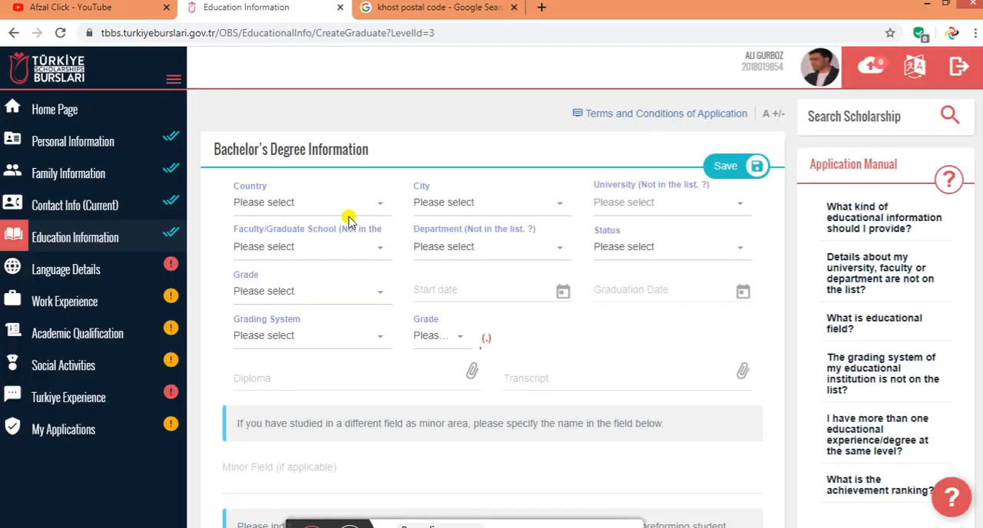
pyautogui.click(292, 204)
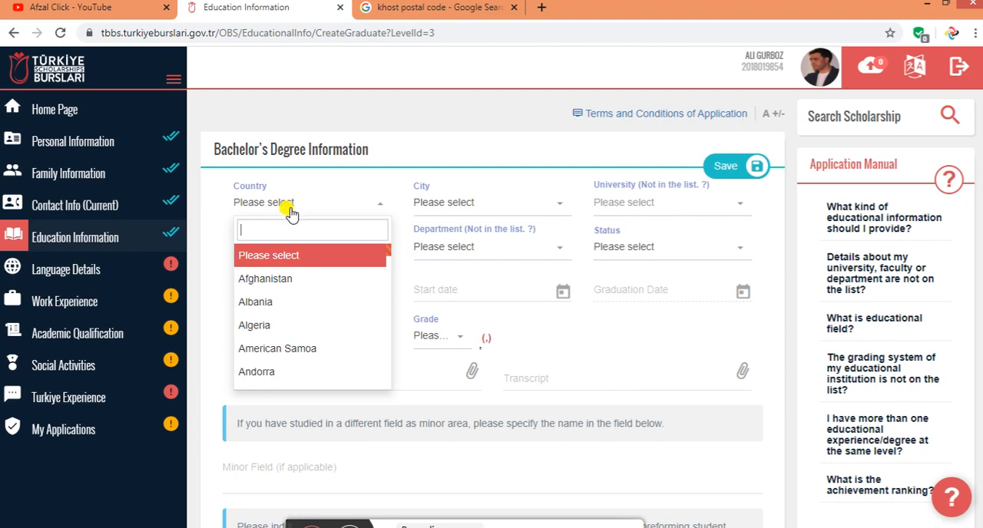
pyautogui.click(281, 279)
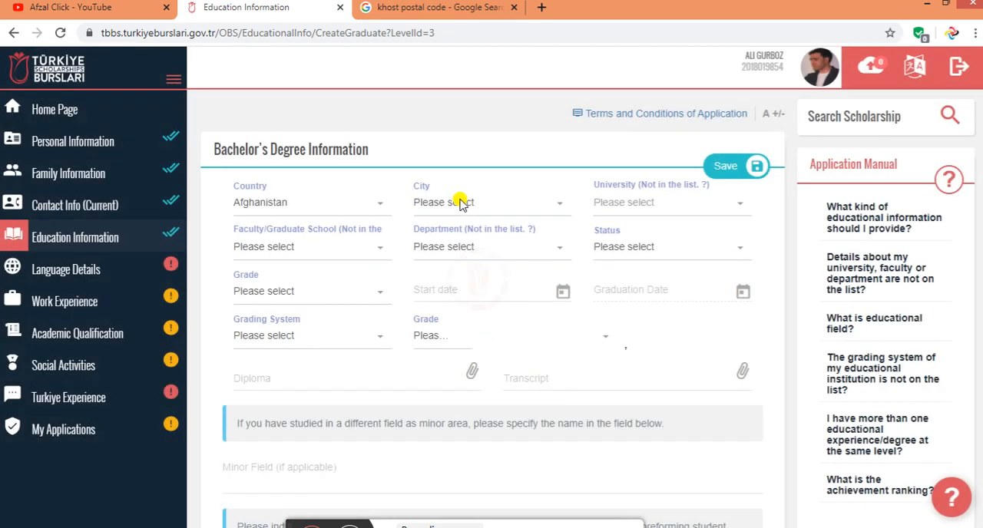
# Set the city of the bachelor's degree to Khost
pyautogui.click(458, 203)
pyautogui.scroll(-1, 465, 301)
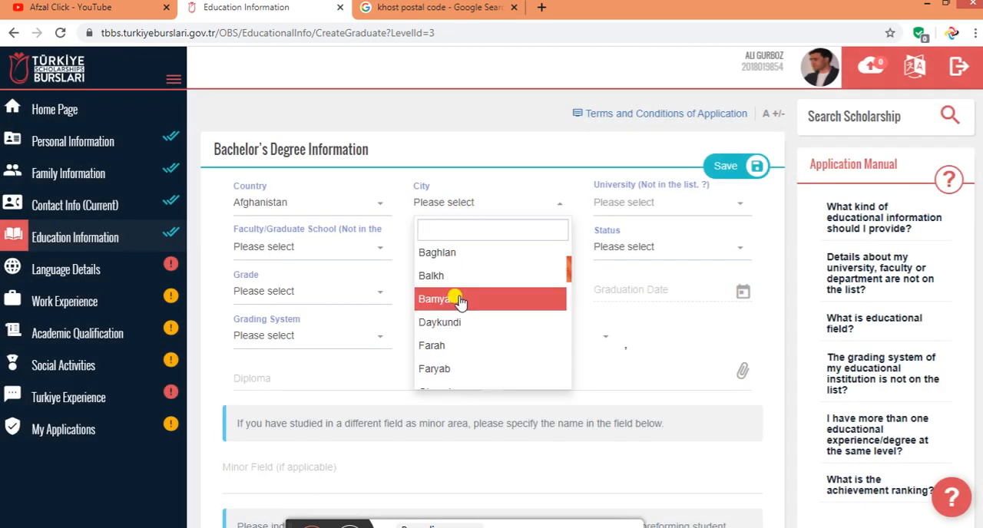
pyautogui.write('kh')
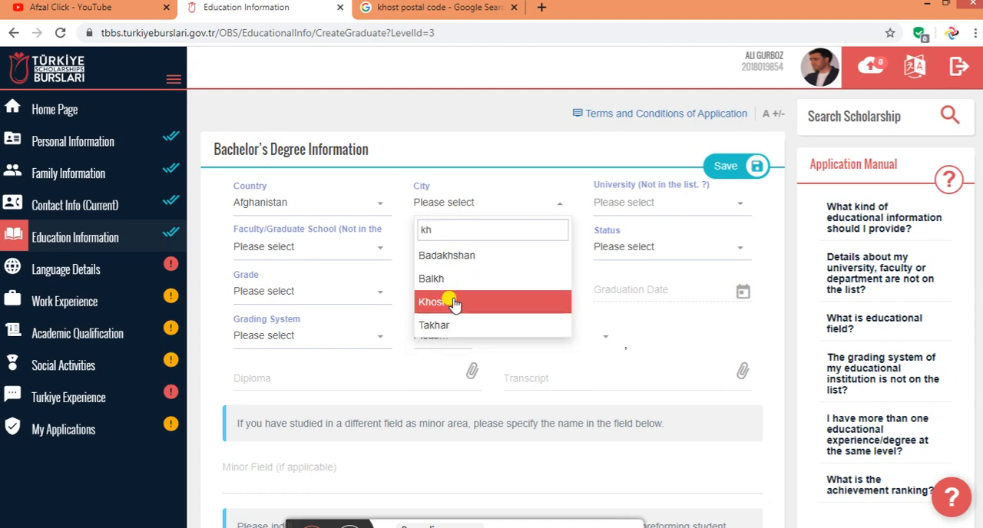
pyautogui.click(454, 302)
# Find "shaik" among the universities and choose SHAİKH ZAYED for the bachelor's degree
pyautogui.click(619, 247)
pyautogui.click(626, 204)
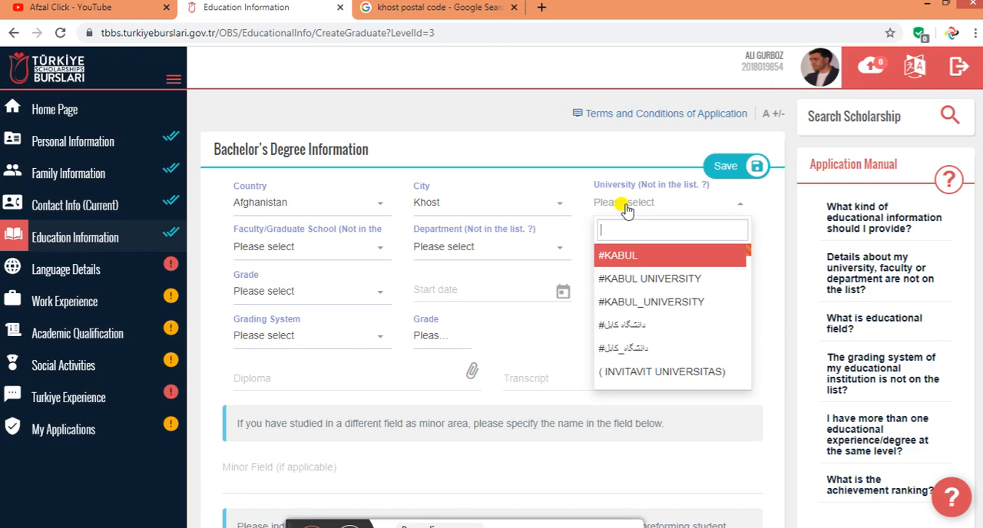
pyautogui.write('sha')
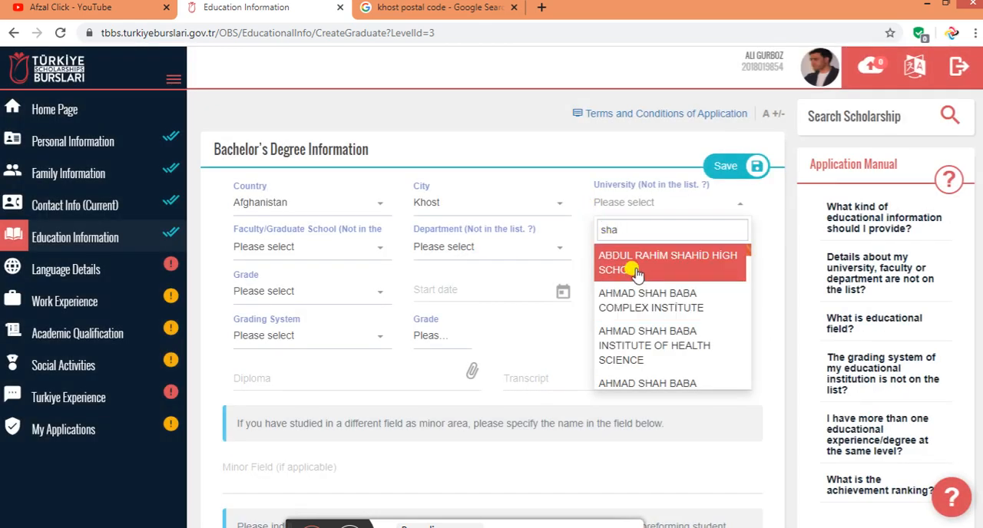
pyautogui.write('ik')
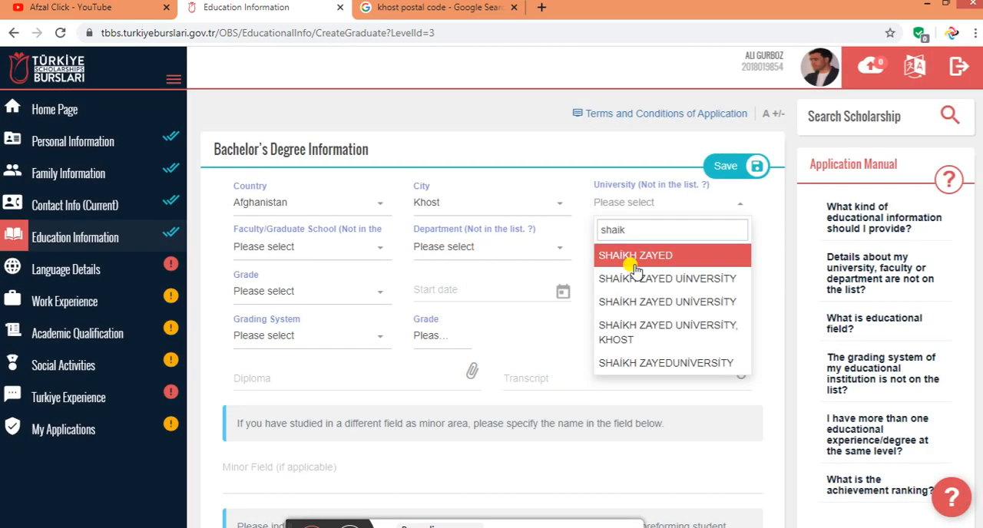
pyautogui.click(636, 258)
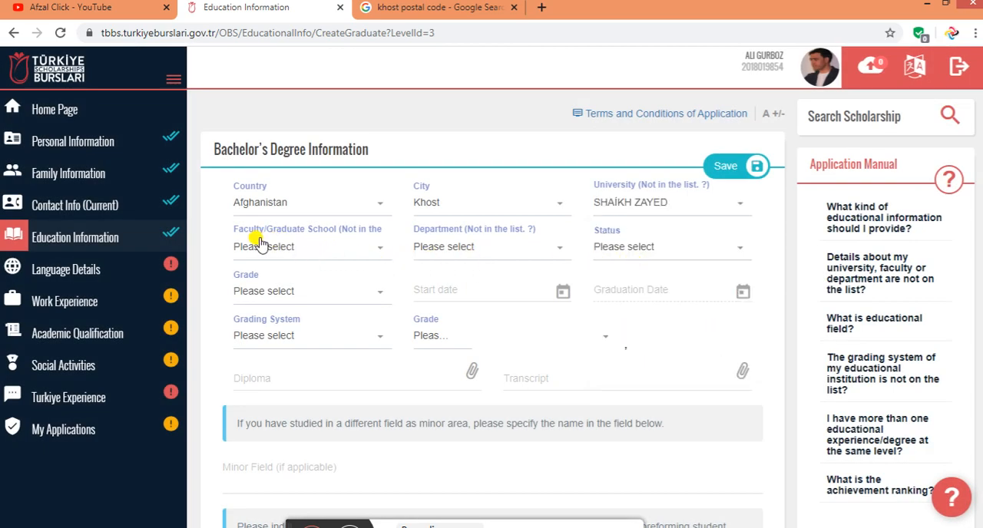
# Check which faculties are offered for the bachelor's degree university
pyautogui.click(311, 257)
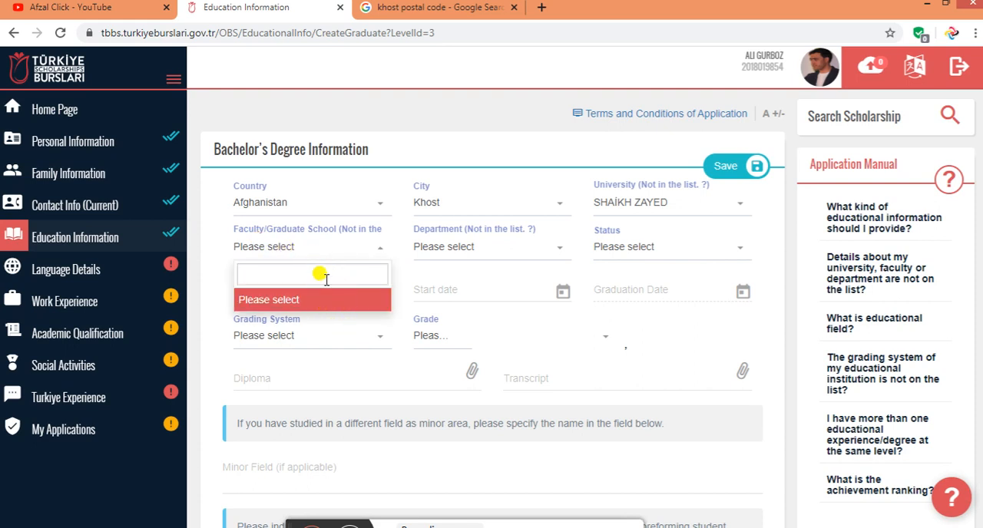
pyautogui.click(314, 255)
pyautogui.click(314, 249)
pyautogui.click(303, 304)
pyautogui.click(302, 249)
pyautogui.click(347, 527)
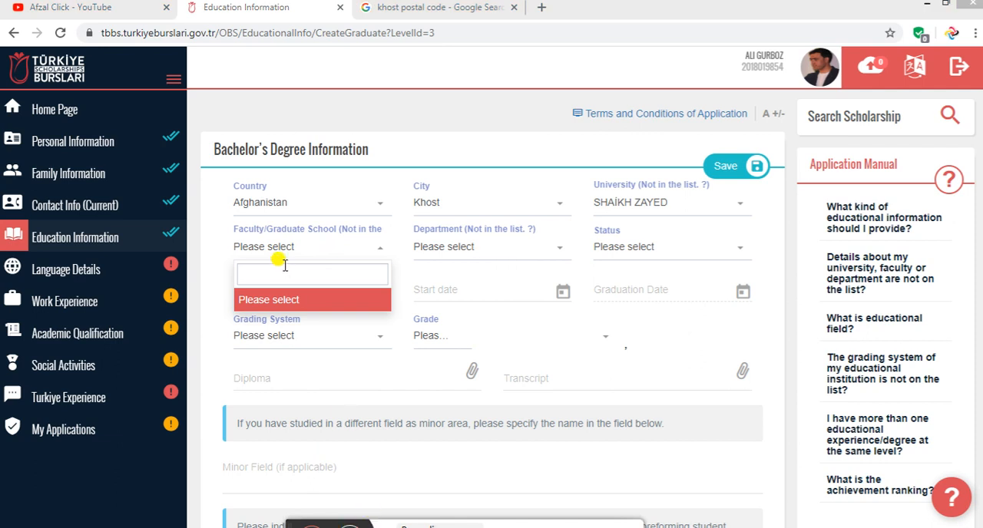
pyautogui.click(231, 285)
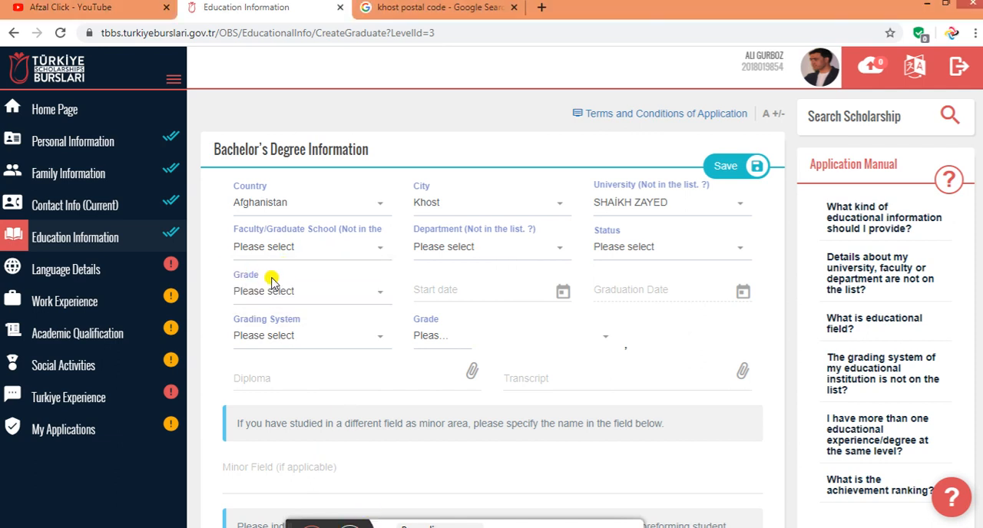
pyautogui.click(310, 247)
pyautogui.click(370, 247)
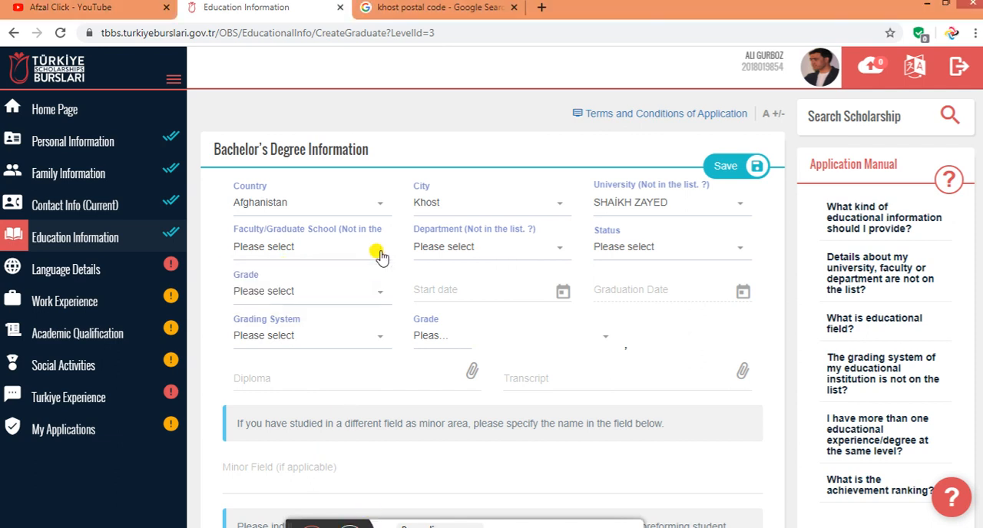
# Search the bachelor's degree faculty list for "Engineering"
pyautogui.click(321, 247)
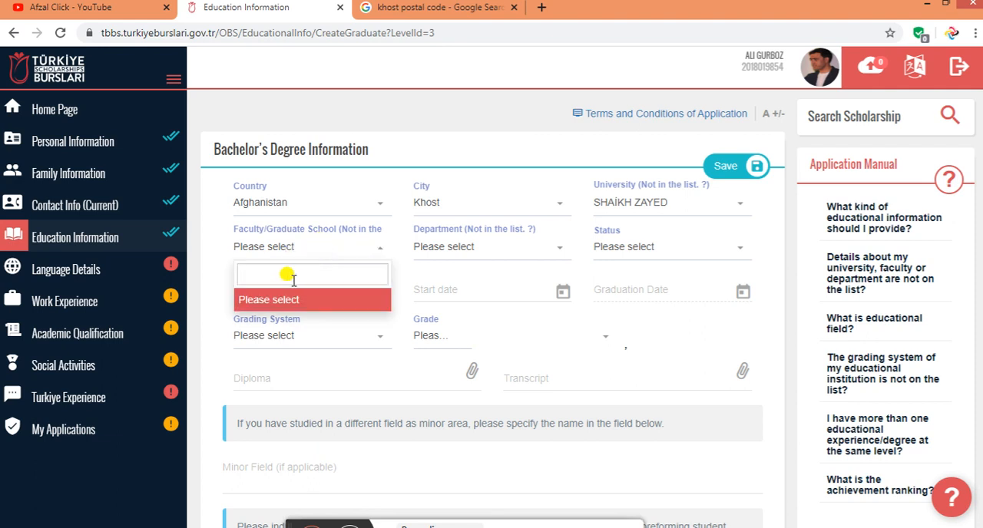
pyautogui.write('en')
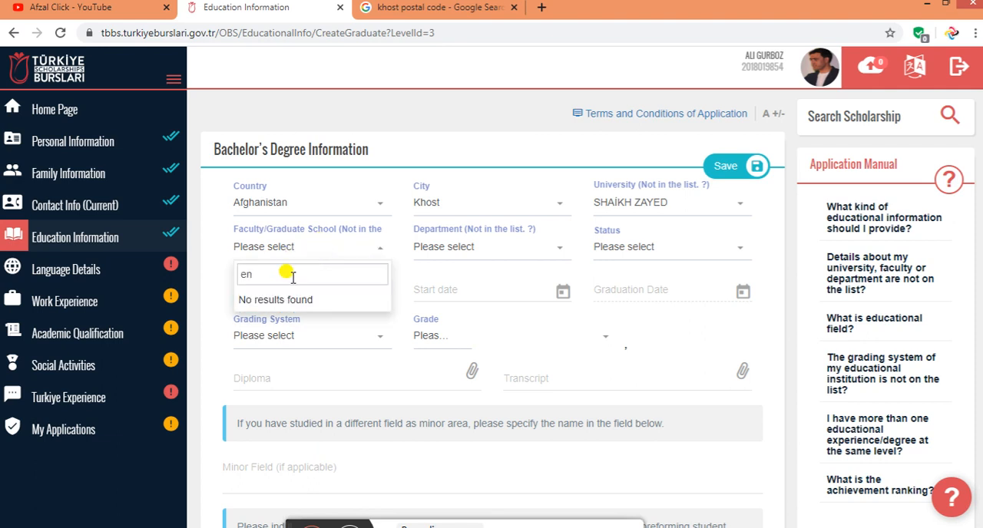
pyautogui.press('BackSpace')
pyautogui.press('BackSpace')
pyautogui.write('R')
pyautogui.press('BackSpace')
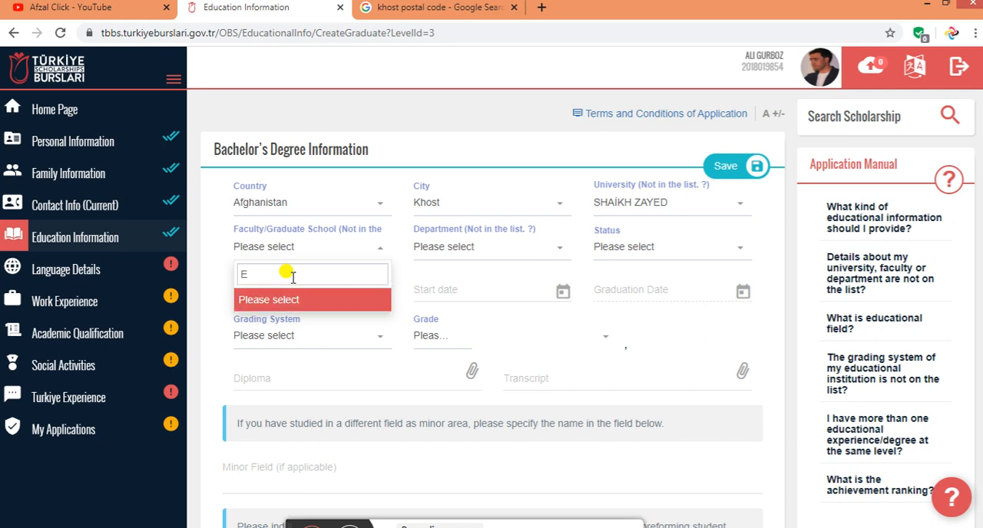
pyautogui.write('Engineering')
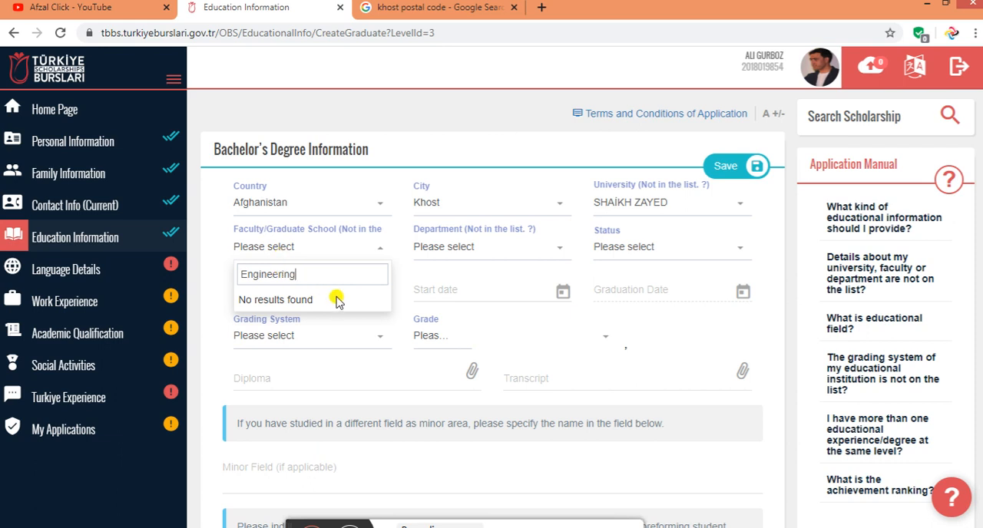
pyautogui.click(434, 283)
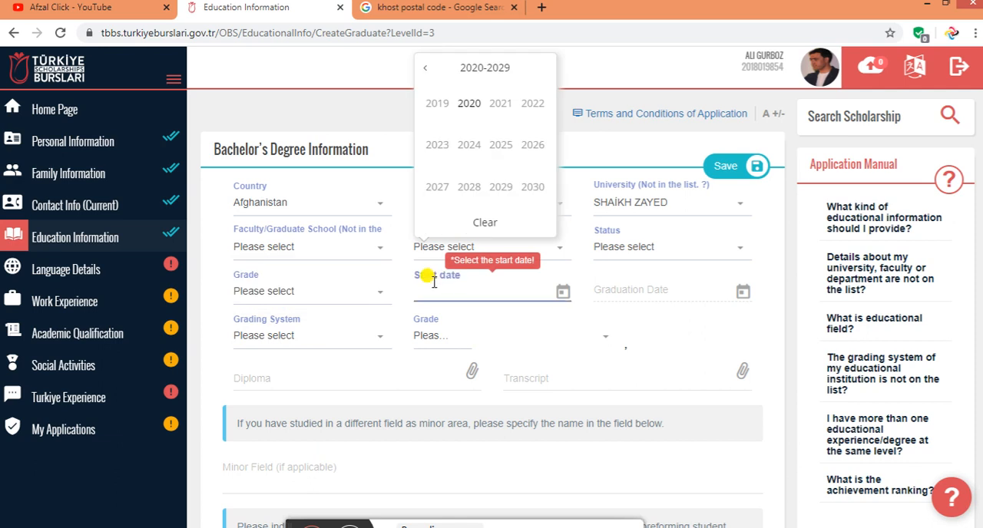
# Search for the engineering faculty with the lookup for faculties that are not in the list
pyautogui.click(289, 253)
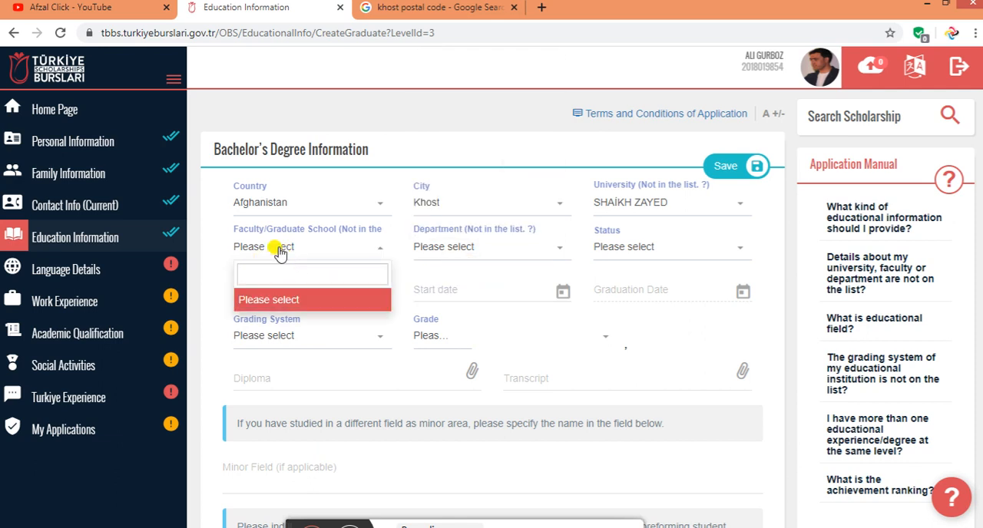
pyautogui.click(338, 231)
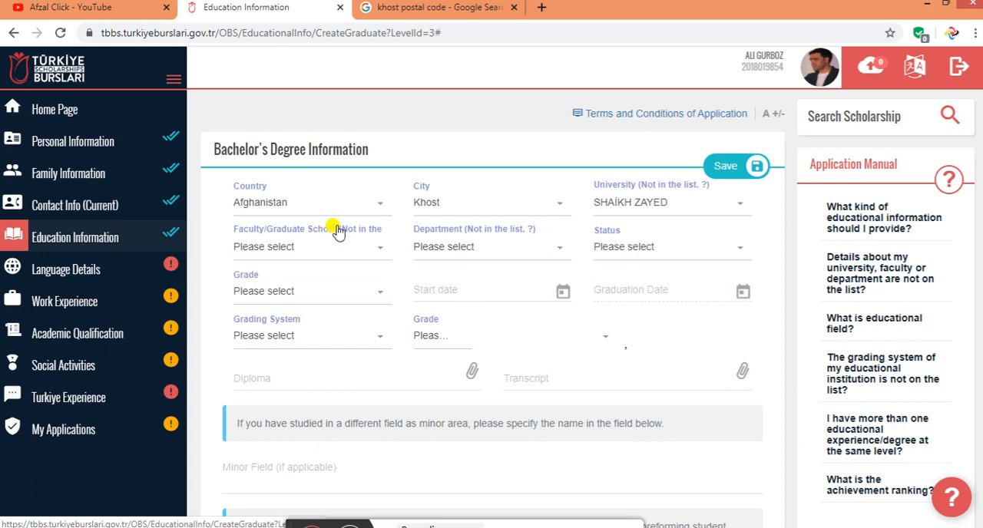
pyautogui.click(361, 229)
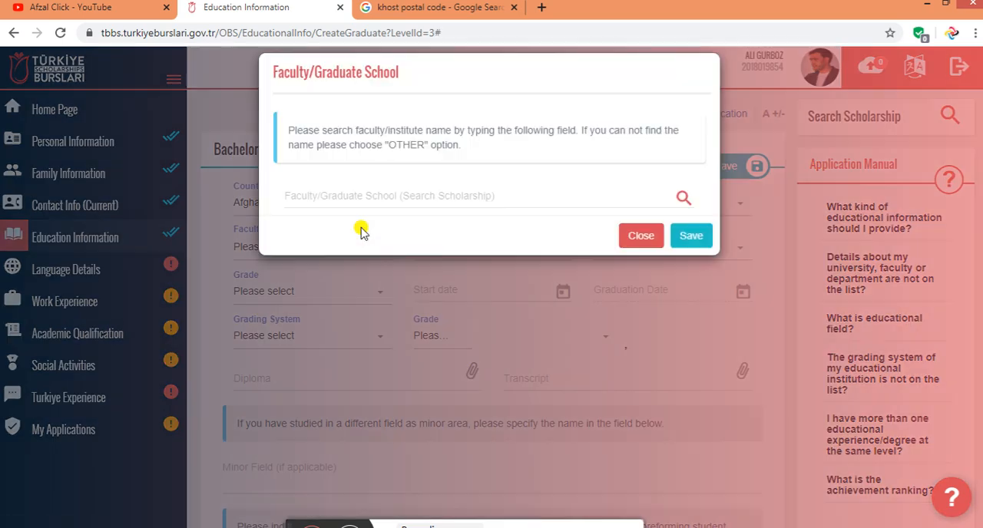
pyautogui.click(367, 216)
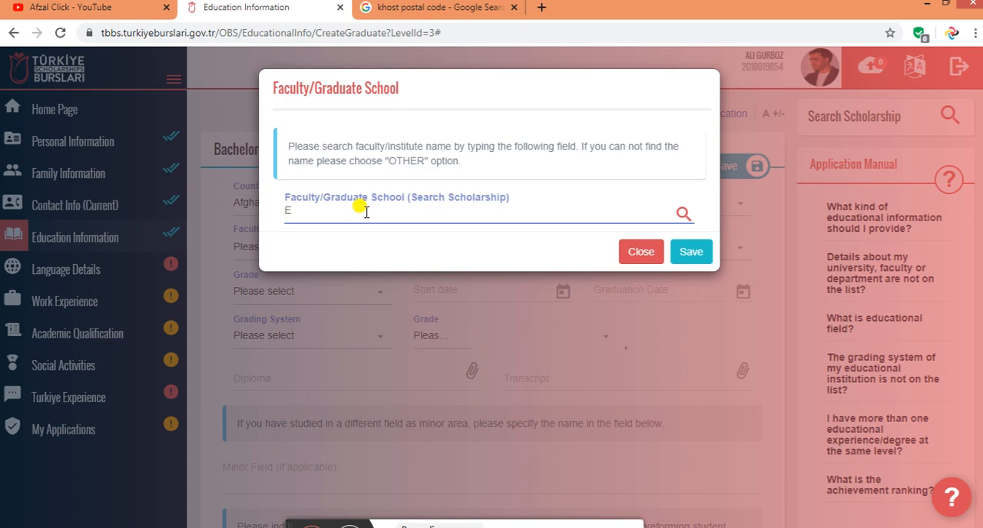
pyautogui.write('Engl')
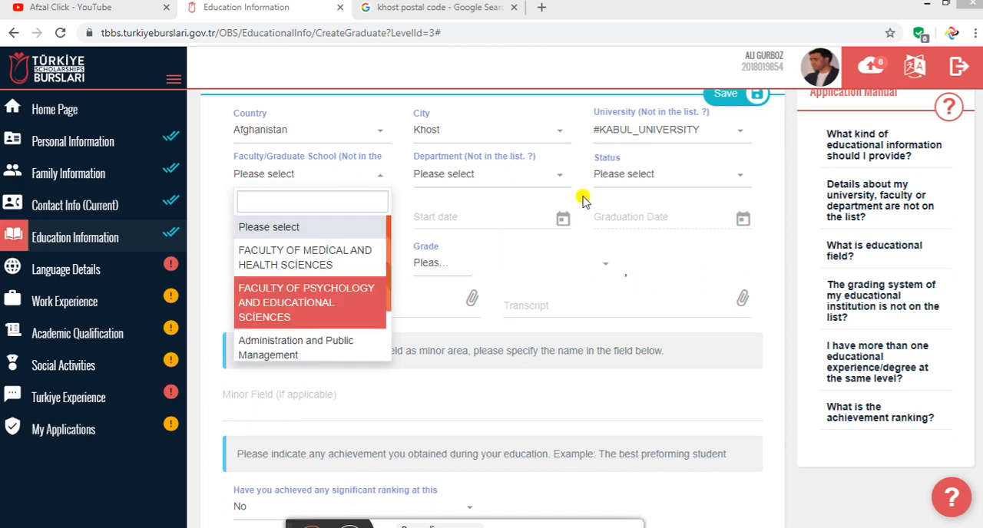
# Set the bachelor's faculty to FACULTY OF MEDİCAL AND HEALTH SCİENCES and the department to Computer Engineering
pyautogui.click(301, 259)
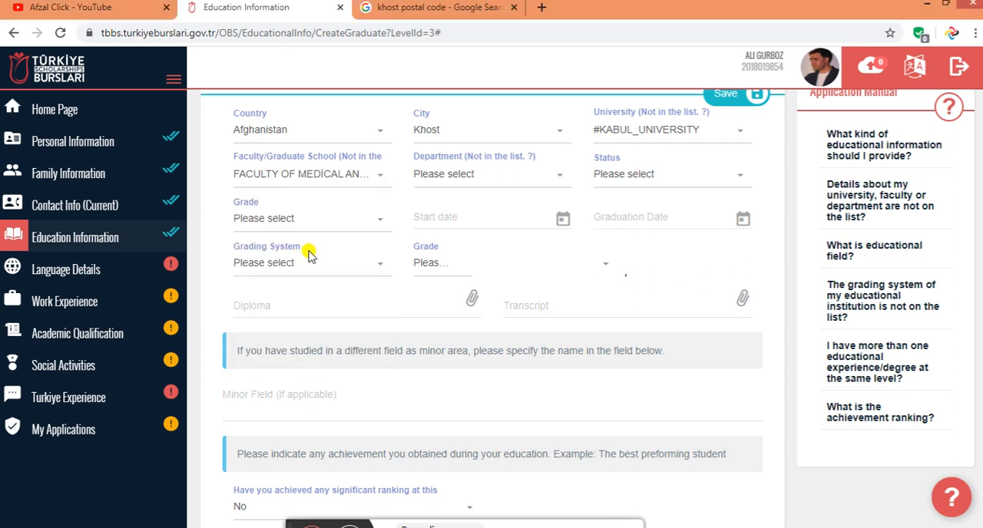
pyautogui.click(446, 173)
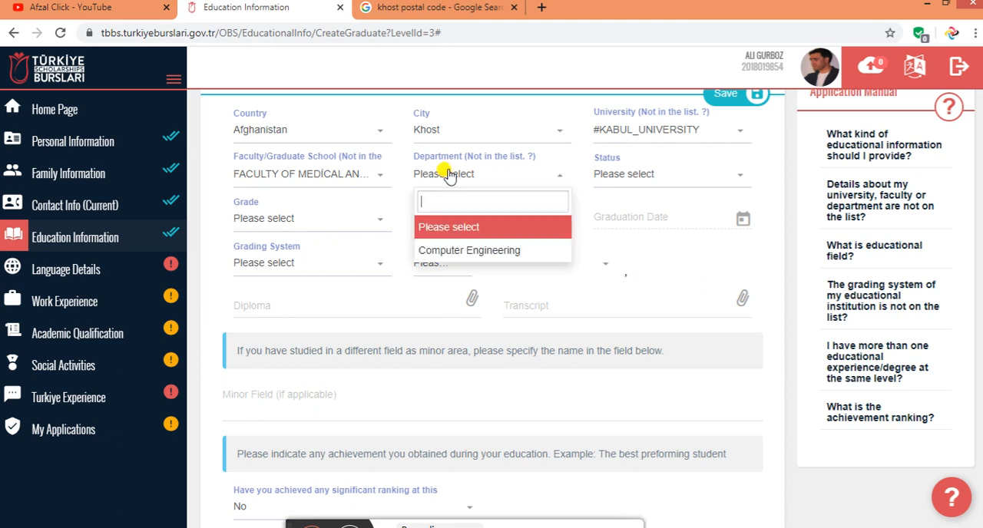
pyautogui.click(464, 254)
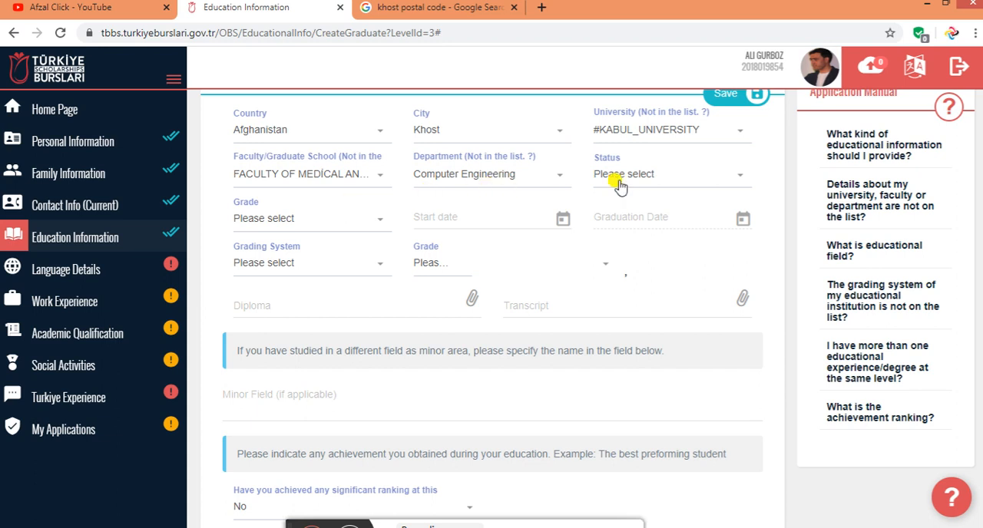
# Set the bachelor's degree status to Graduate and its start date to 03/02/2015
pyautogui.click(669, 183)
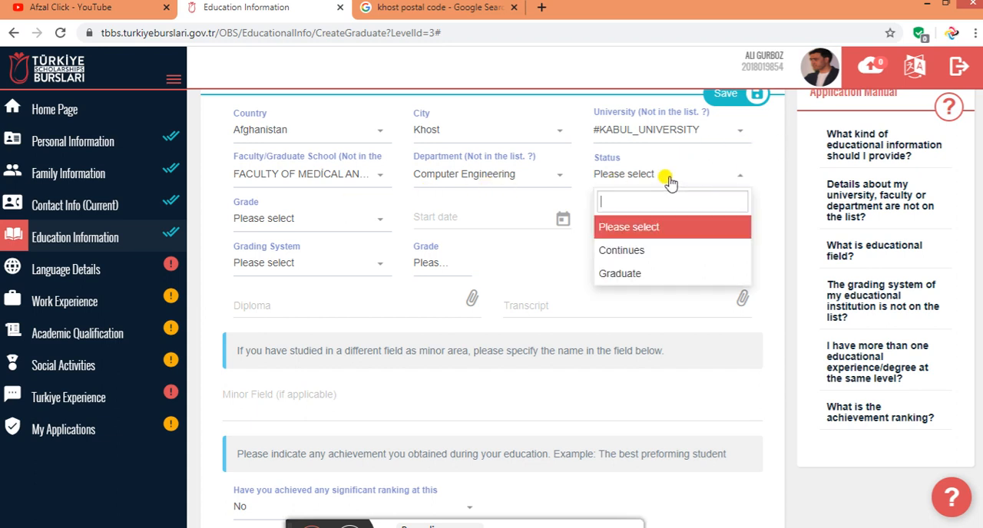
pyautogui.click(643, 274)
pyautogui.click(294, 218)
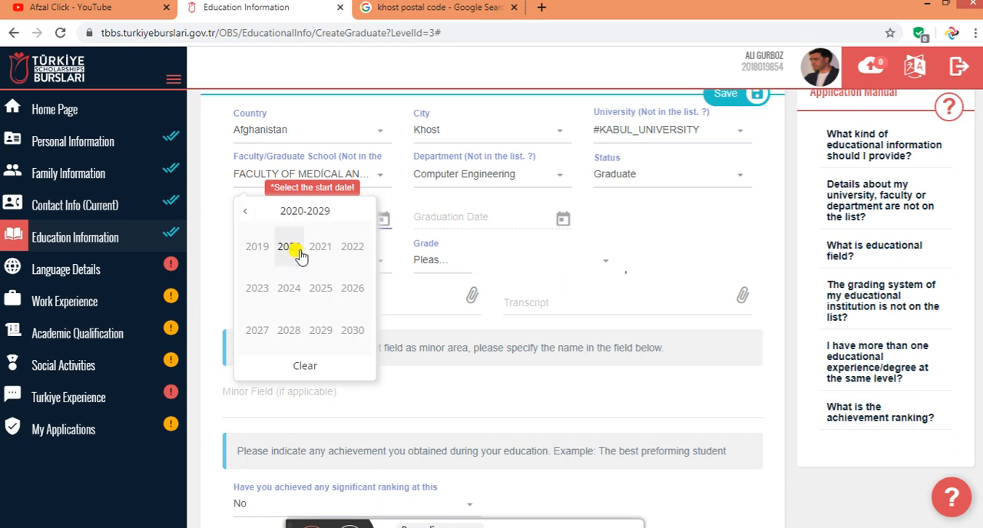
pyautogui.click(244, 212)
pyautogui.click(243, 213)
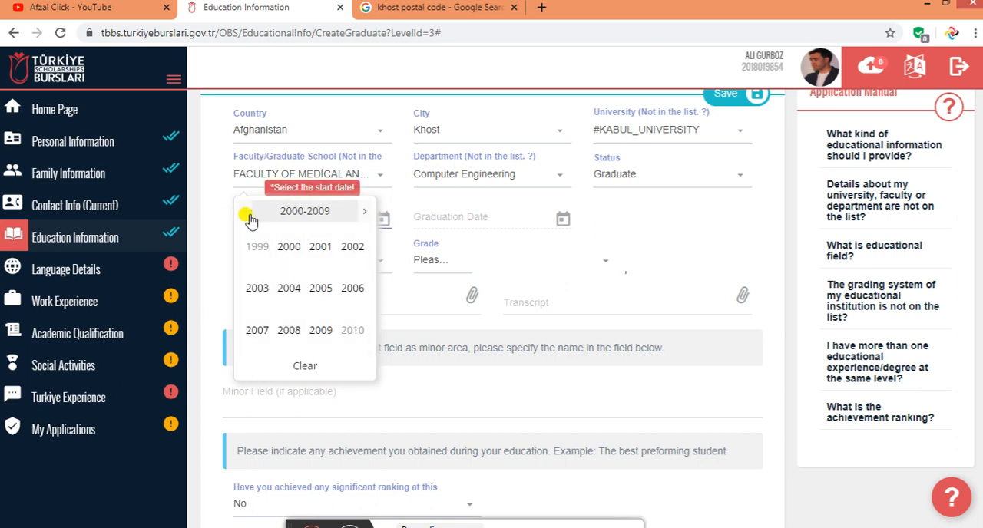
pyautogui.click(362, 212)
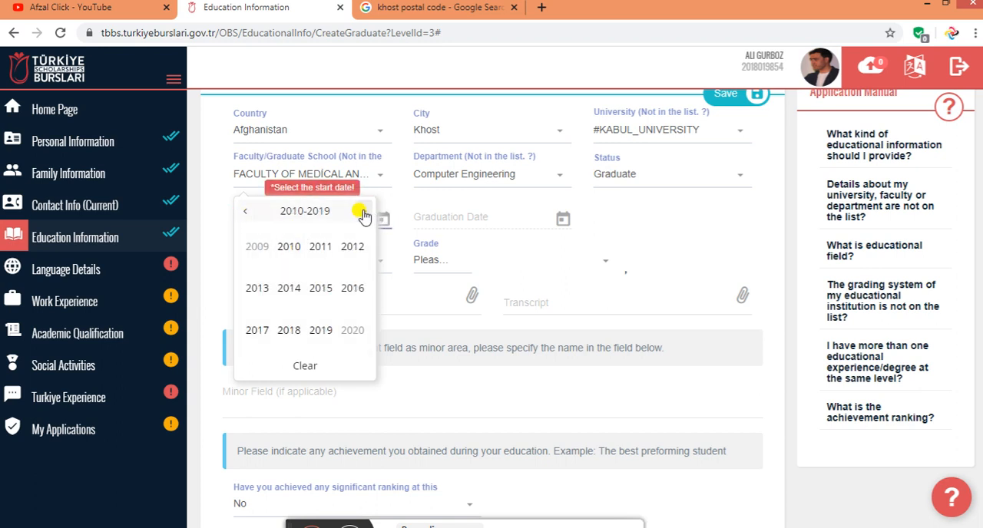
pyautogui.click(321, 286)
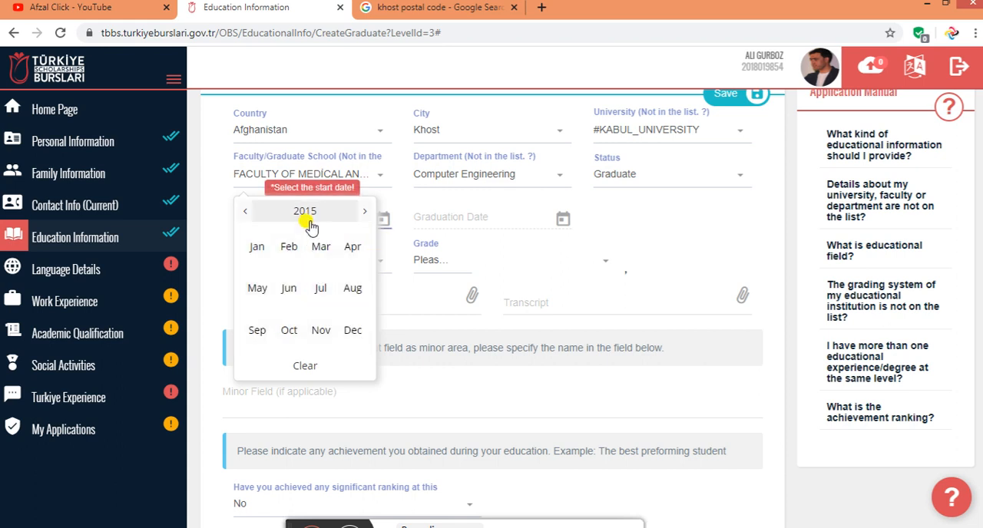
pyautogui.click(277, 261)
pyautogui.click(290, 274)
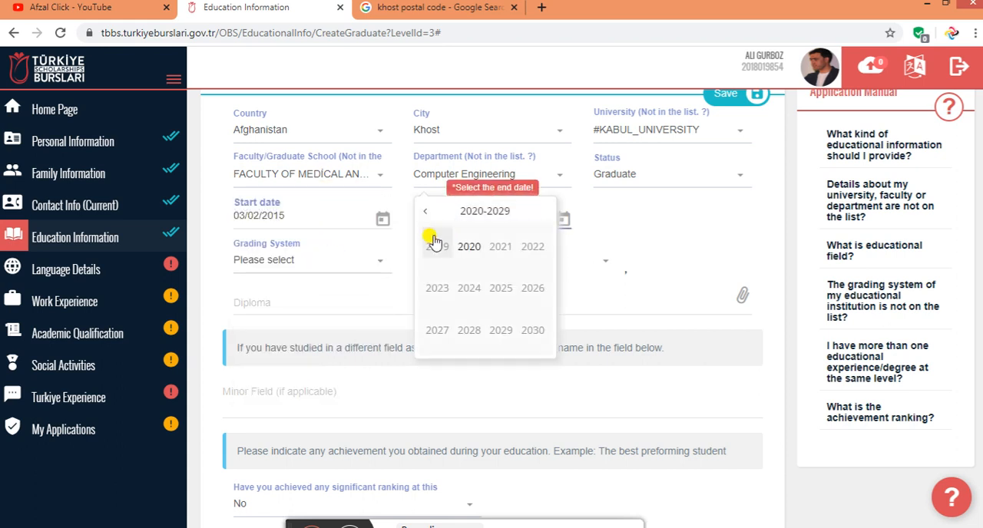
# Set the bachelor's graduation date to 27/02/2018
pyautogui.click(425, 211)
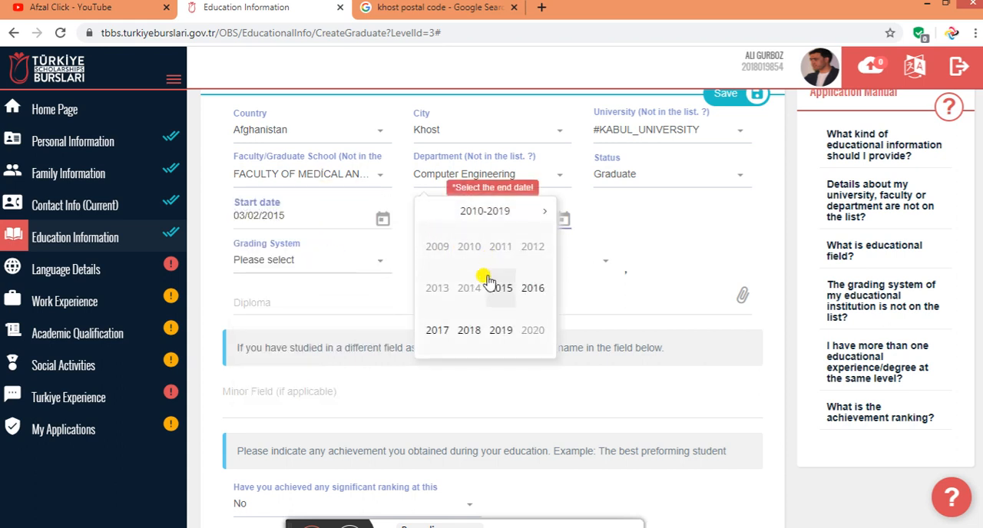
pyautogui.click(473, 332)
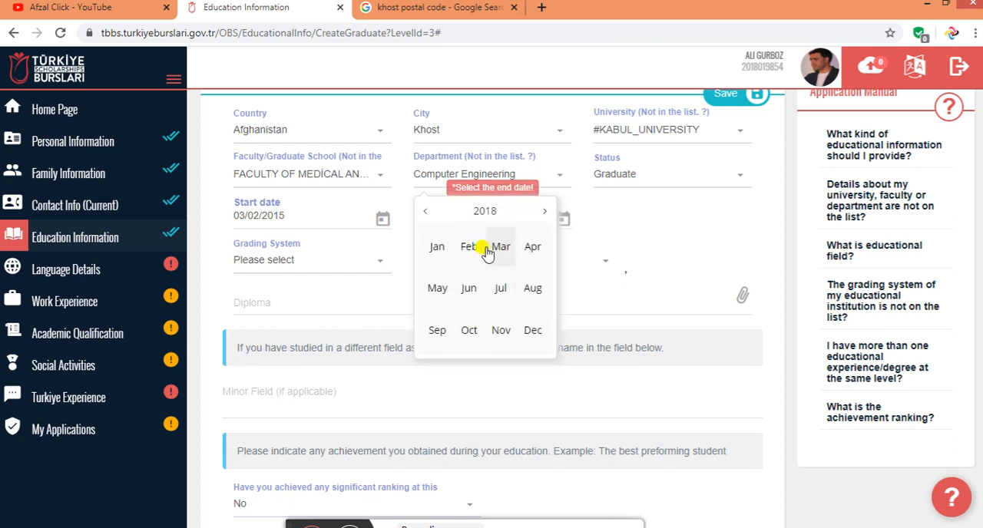
pyautogui.click(487, 254)
pyautogui.click(479, 255)
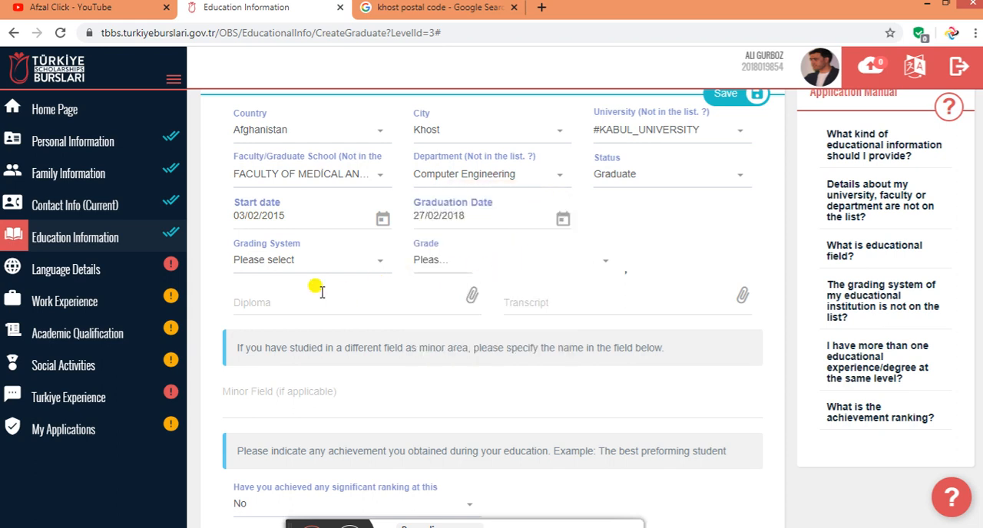
# Set the bachelor's grading system to 100 and the grade to 92,97
pyautogui.click(285, 259)
pyautogui.click(275, 428)
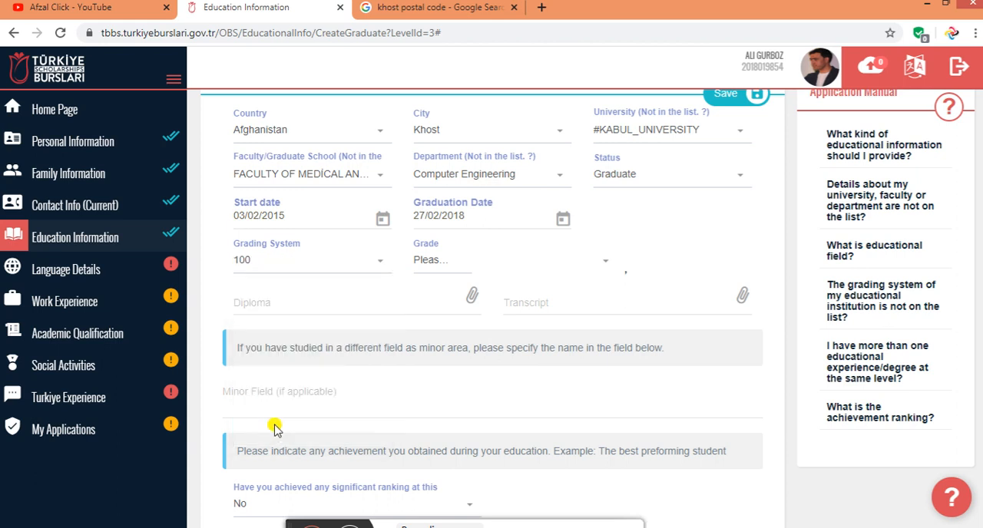
pyautogui.click(413, 262)
pyautogui.scroll(-1, 434, 405)
pyautogui.scroll(-2, 434, 403)
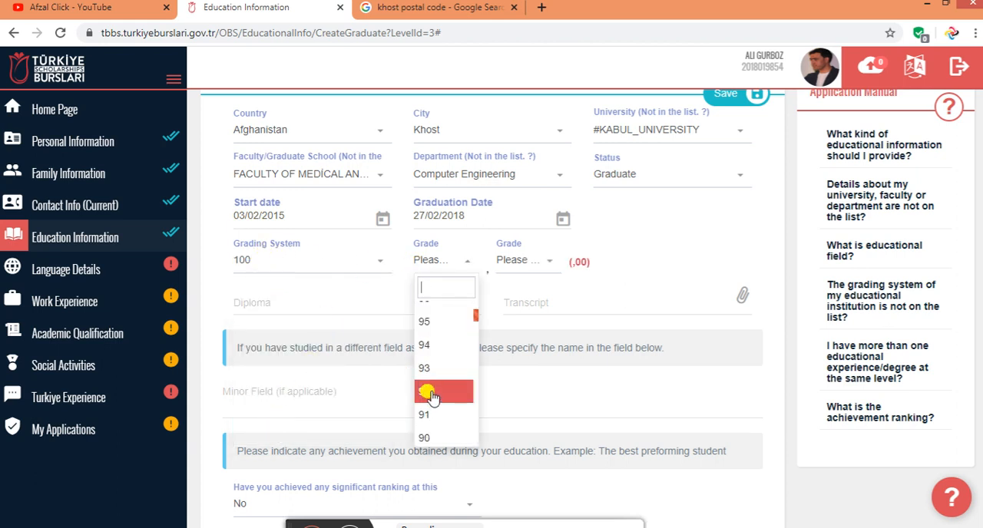
pyautogui.click(432, 389)
pyautogui.click(511, 265)
pyautogui.click(511, 266)
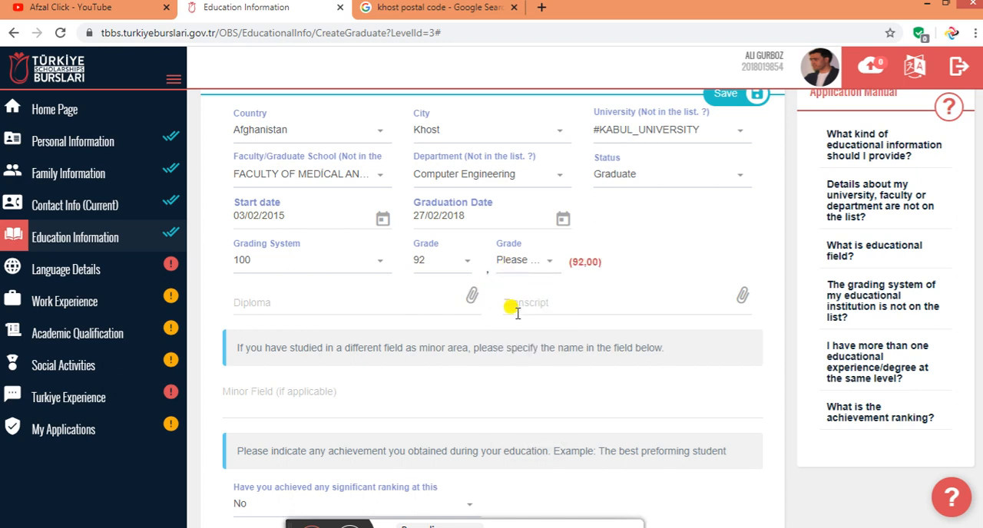
pyautogui.click(513, 261)
pyautogui.click(523, 396)
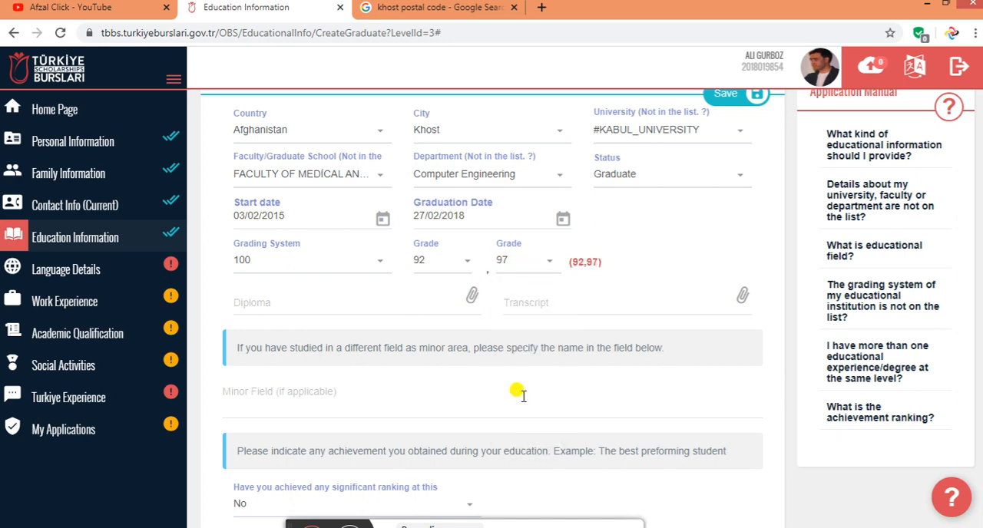
# Attach IMG-20200110-WA0003.jpg as the bachelor's diploma and IMG-20200110-WA0000.jpg as the transcript
pyautogui.click(271, 306)
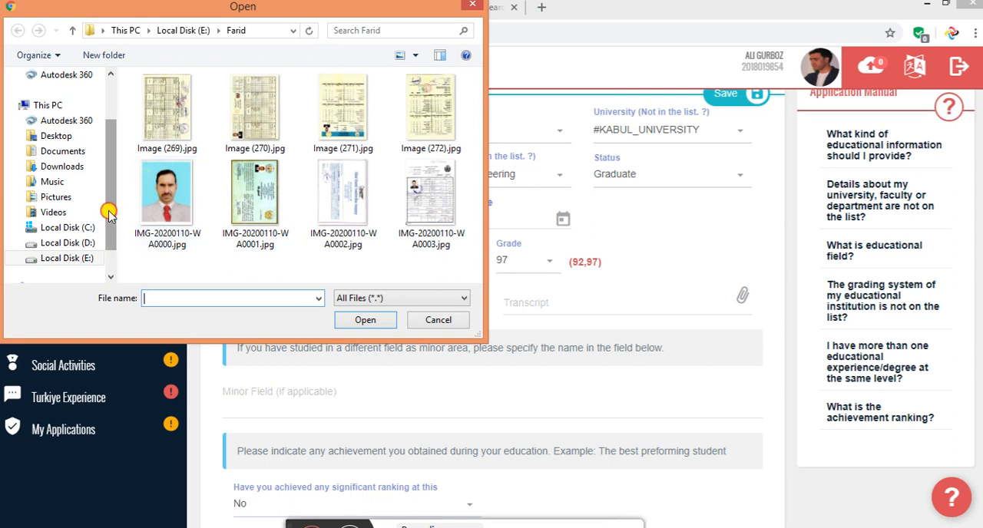
pyautogui.scroll(-1, 109, 215)
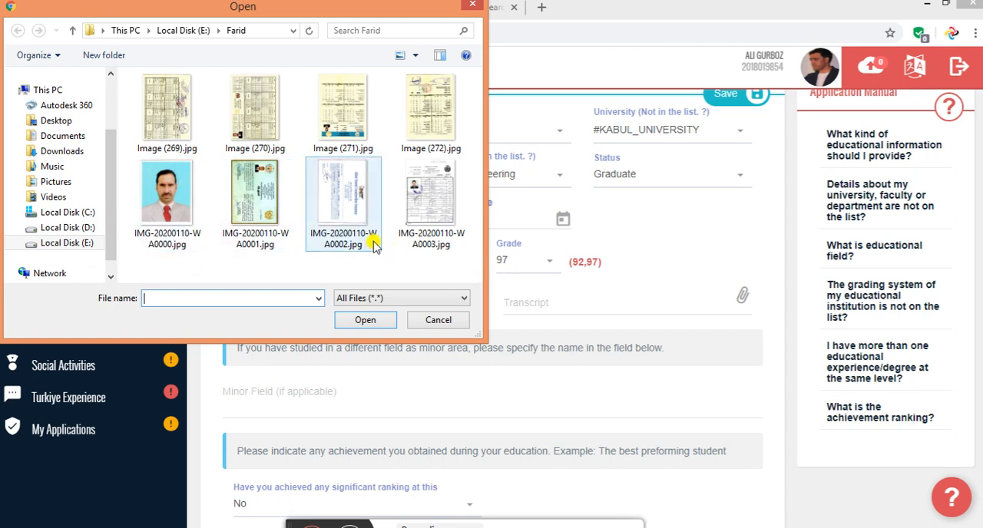
pyautogui.click(425, 231)
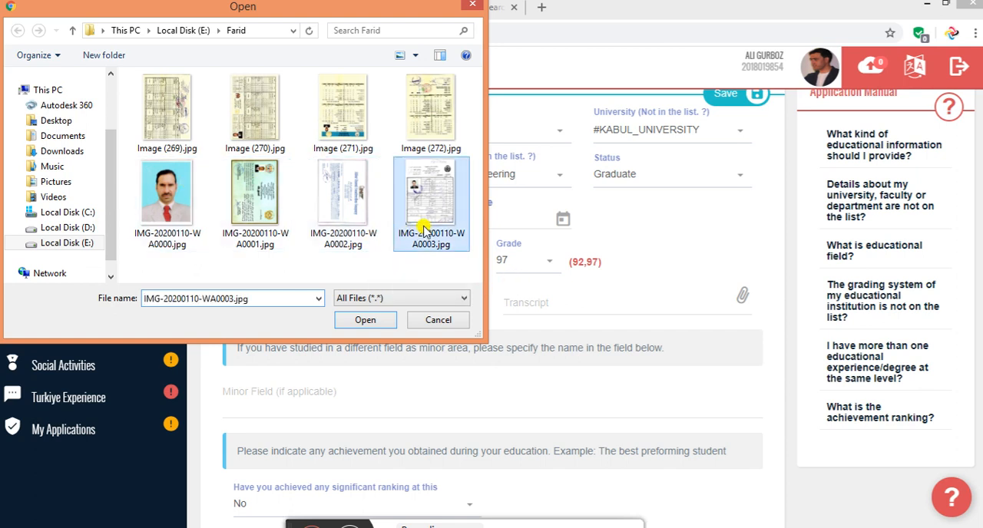
pyautogui.doubleClick(425, 230)
pyautogui.click(572, 301)
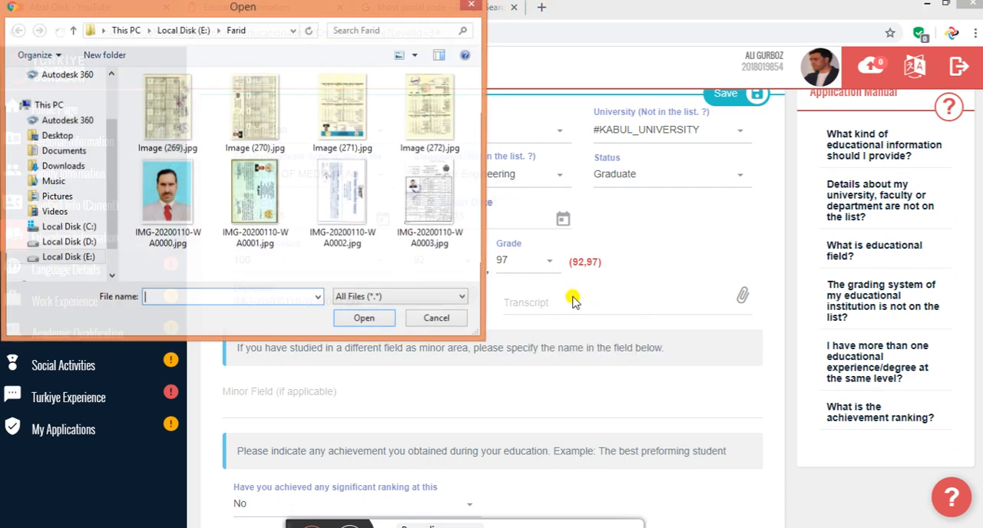
pyautogui.doubleClick(189, 199)
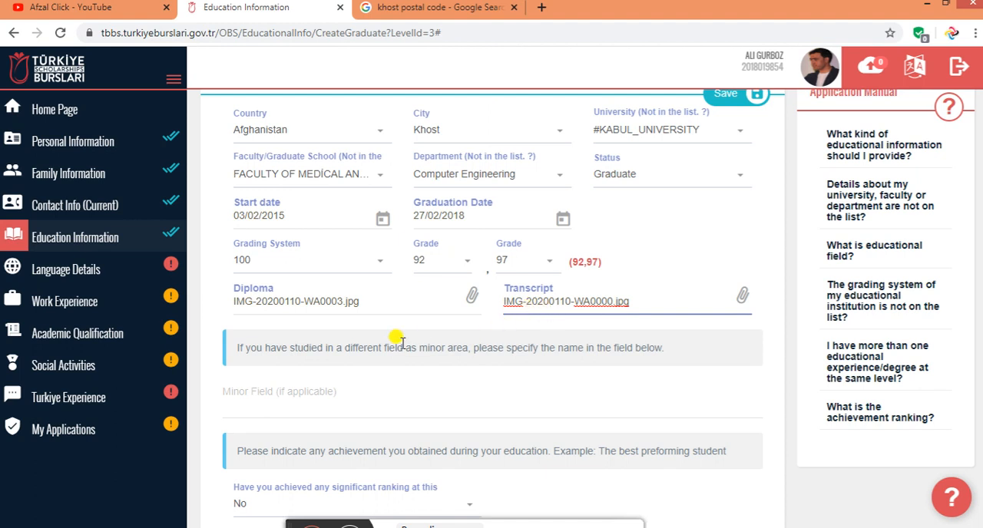
# Enter the placeholder text rgser5gt rtthgg45 tryy4w55y5 as the bachelor's minor field
pyautogui.scroll(-1, 361, 365)
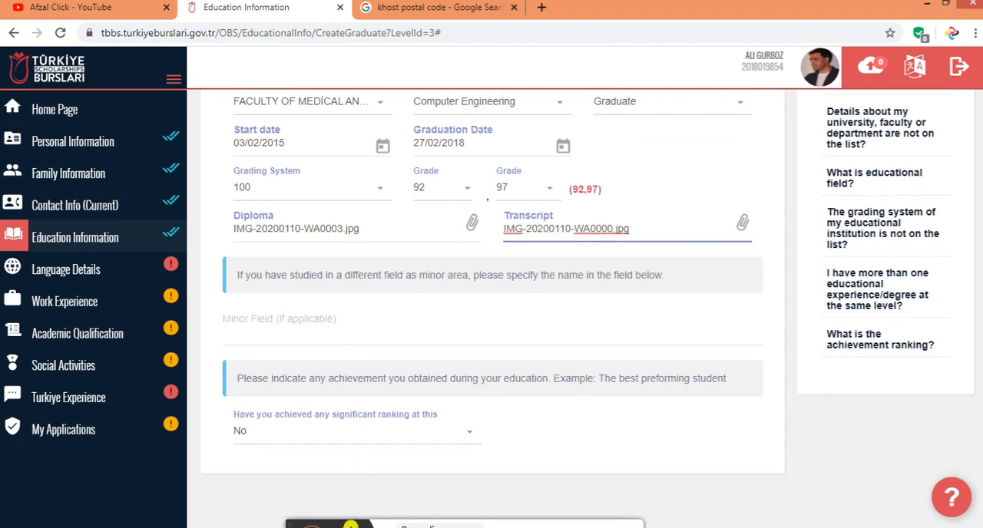
pyautogui.click(353, 527)
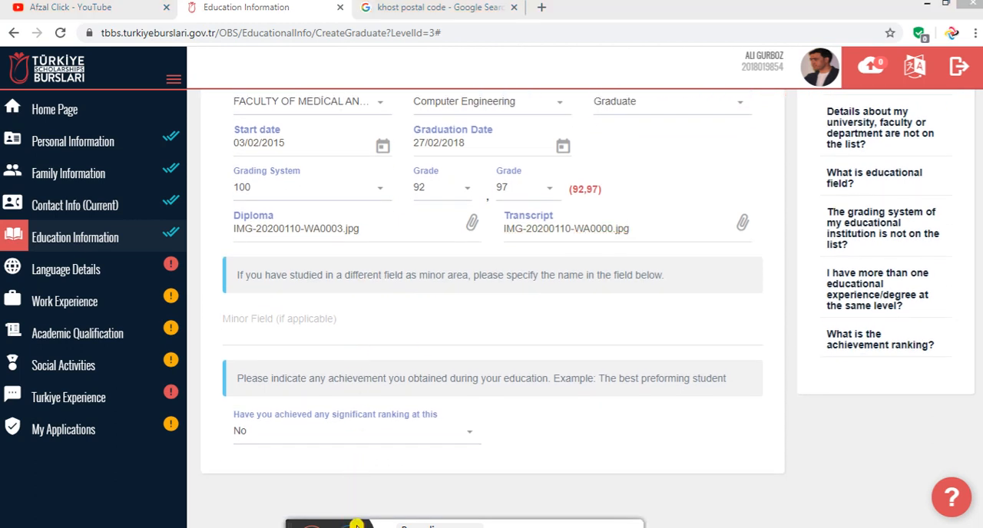
pyautogui.click(246, 318)
pyautogui.write('rgser5gt rtthgg45 tryy4w55y5')
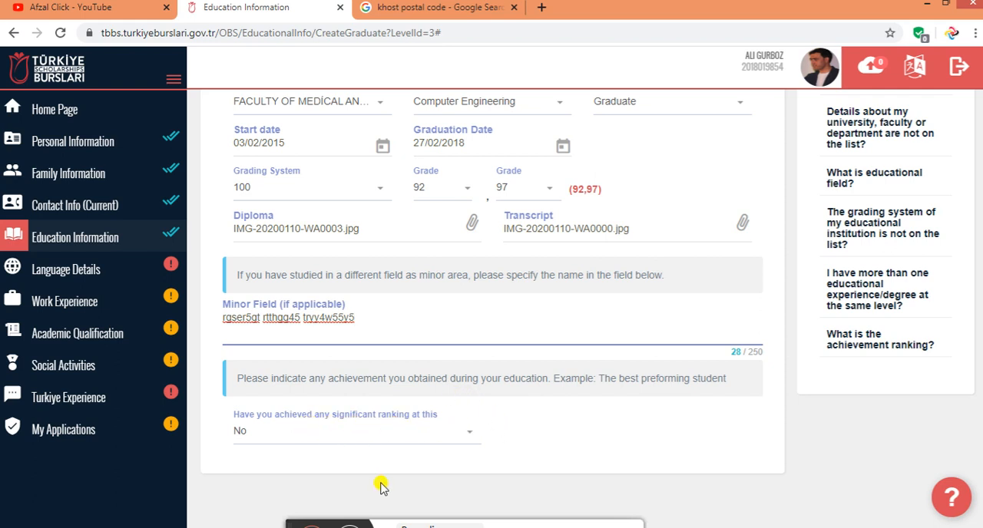
# Answer Yes to having achieved a significant ranking during the bachelor's degree
pyautogui.click(333, 429)
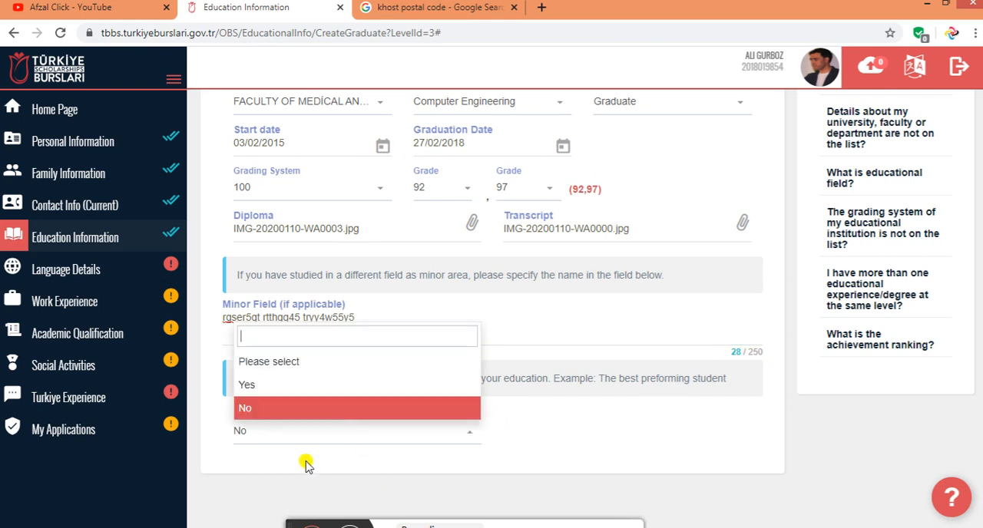
pyautogui.click(282, 388)
pyautogui.scroll(-1, 304, 462)
pyautogui.scroll(2, 318, 467)
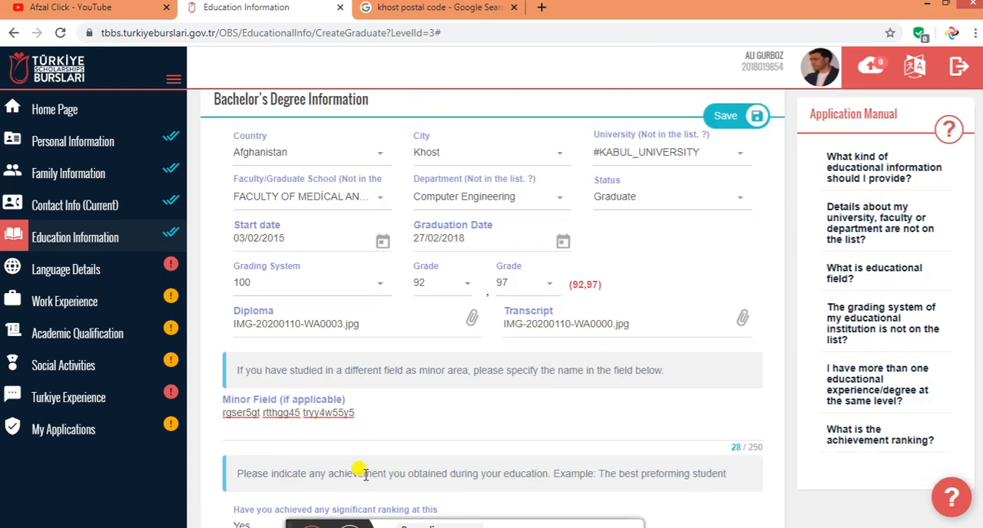
# Set the level of achievement to University and the achievement rank to 3
pyautogui.scroll(-2, 368, 470)
pyautogui.click(340, 438)
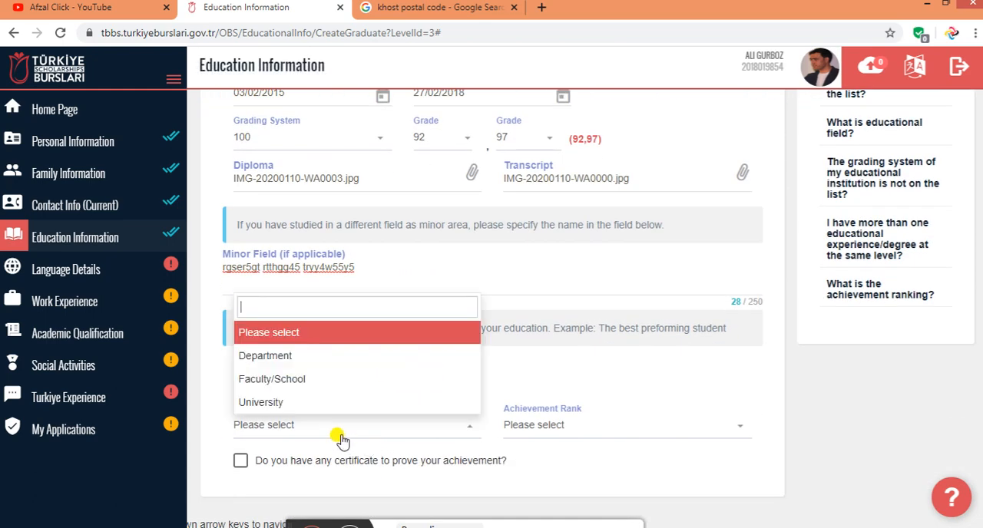
pyautogui.click(286, 403)
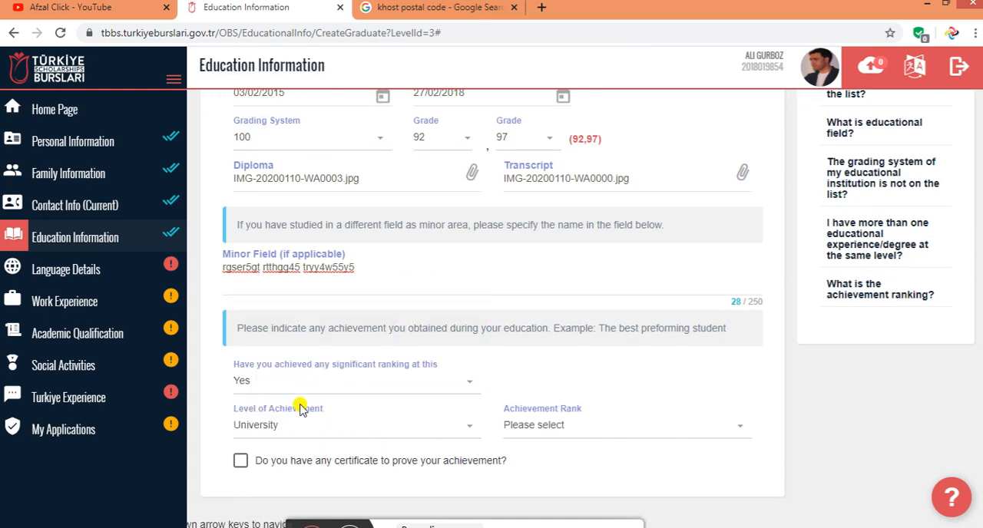
pyautogui.click(550, 422)
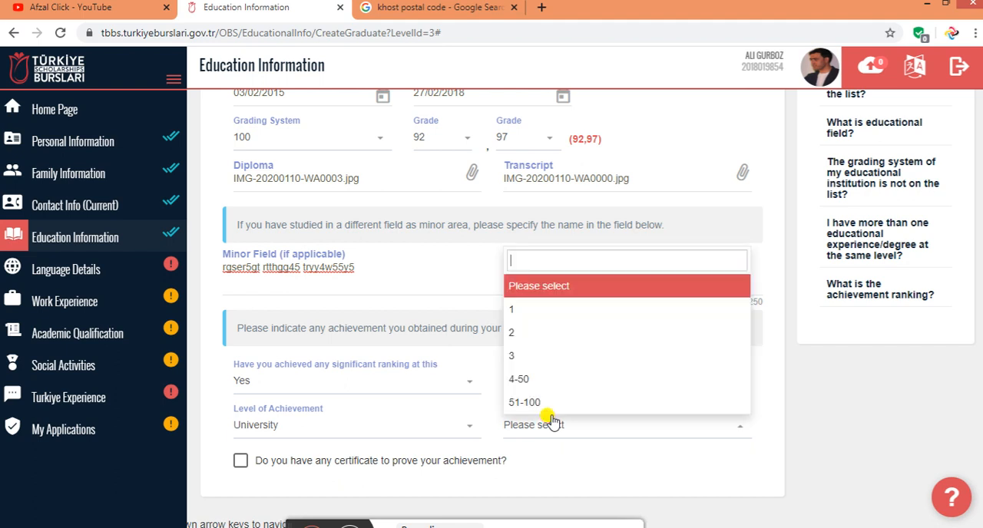
pyautogui.click(547, 357)
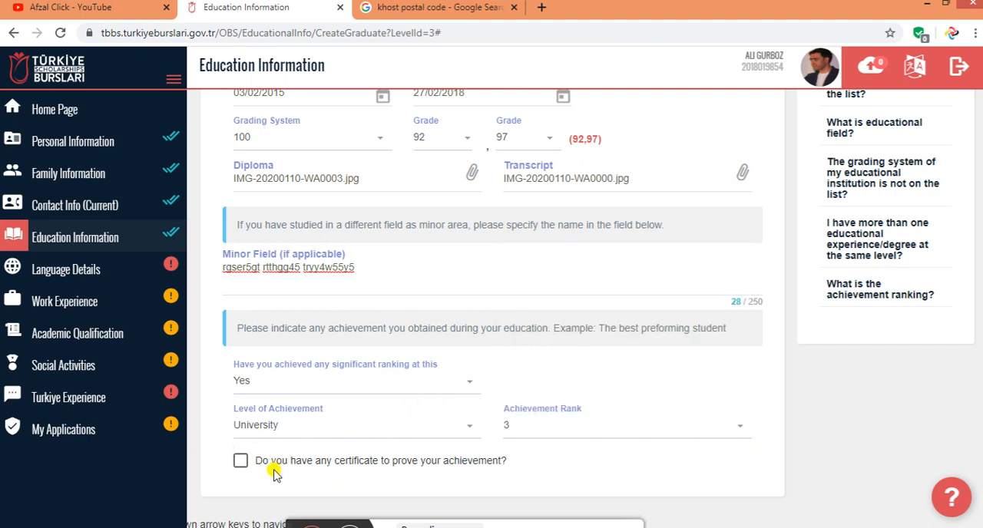
pyautogui.click(242, 461)
pyautogui.scroll(-1, 332, 470)
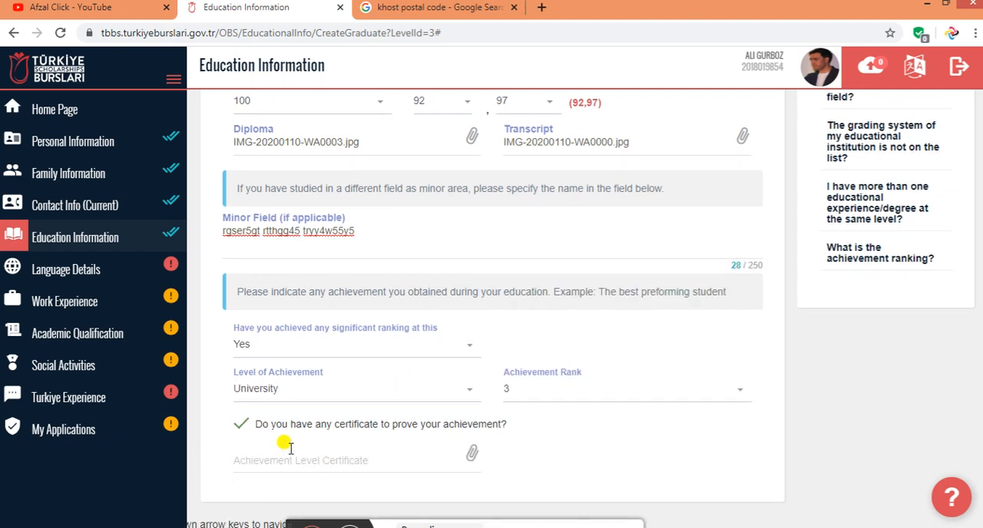
pyautogui.click(241, 424)
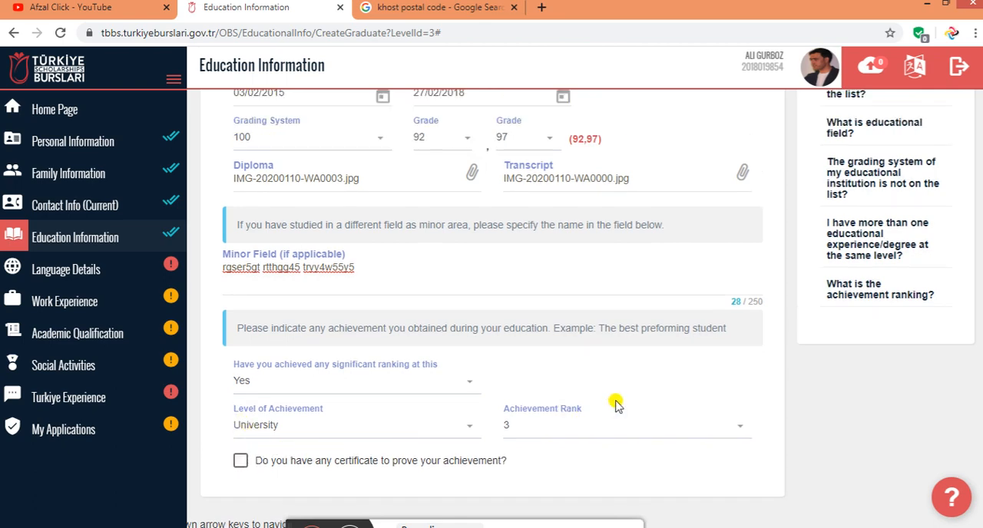
# Save the completed bachelor's degree information
pyautogui.scroll(3, 617, 405)
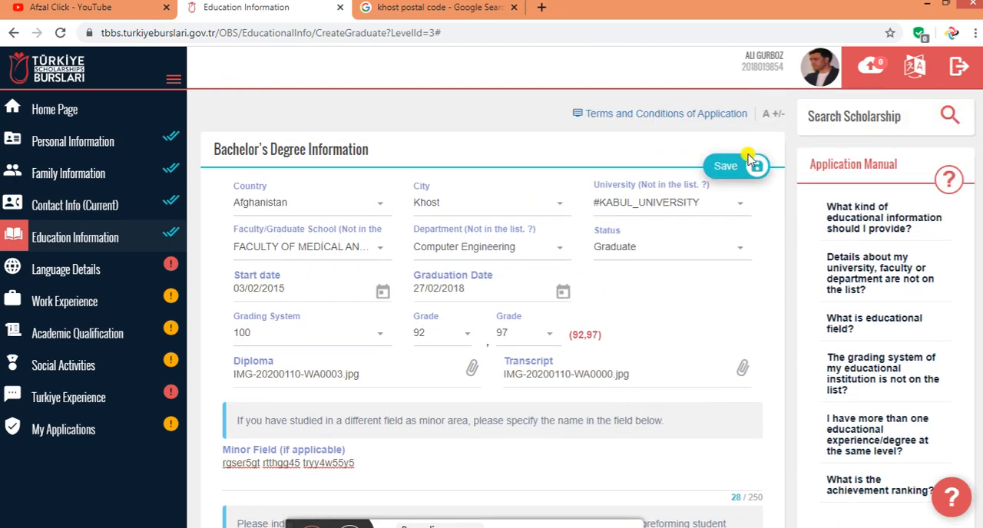
pyautogui.click(718, 166)
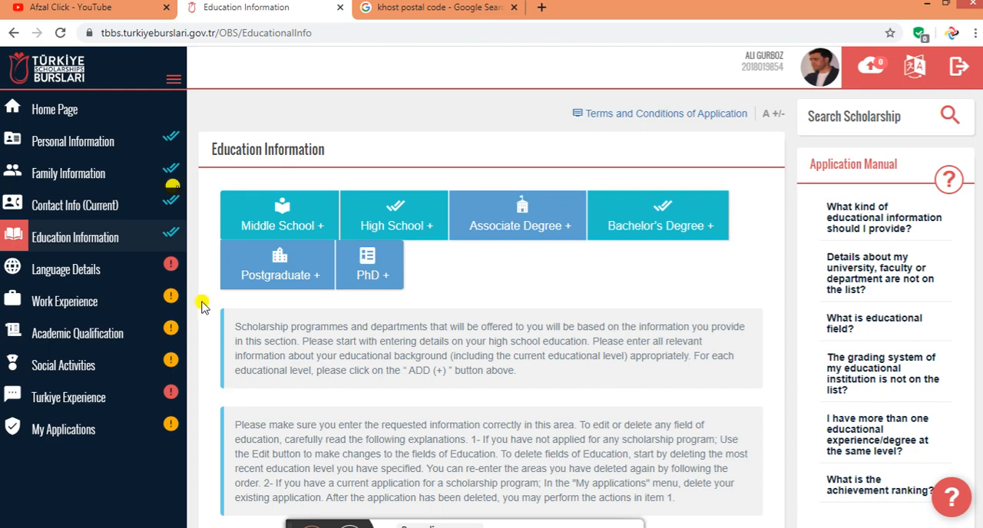
# Switch to the already open YouTube channel page
pyautogui.click(98, 11)
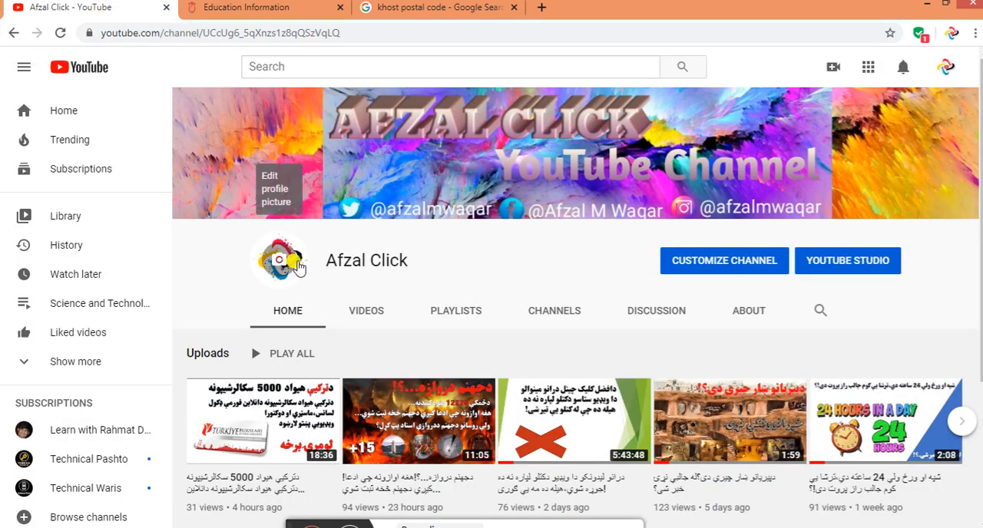